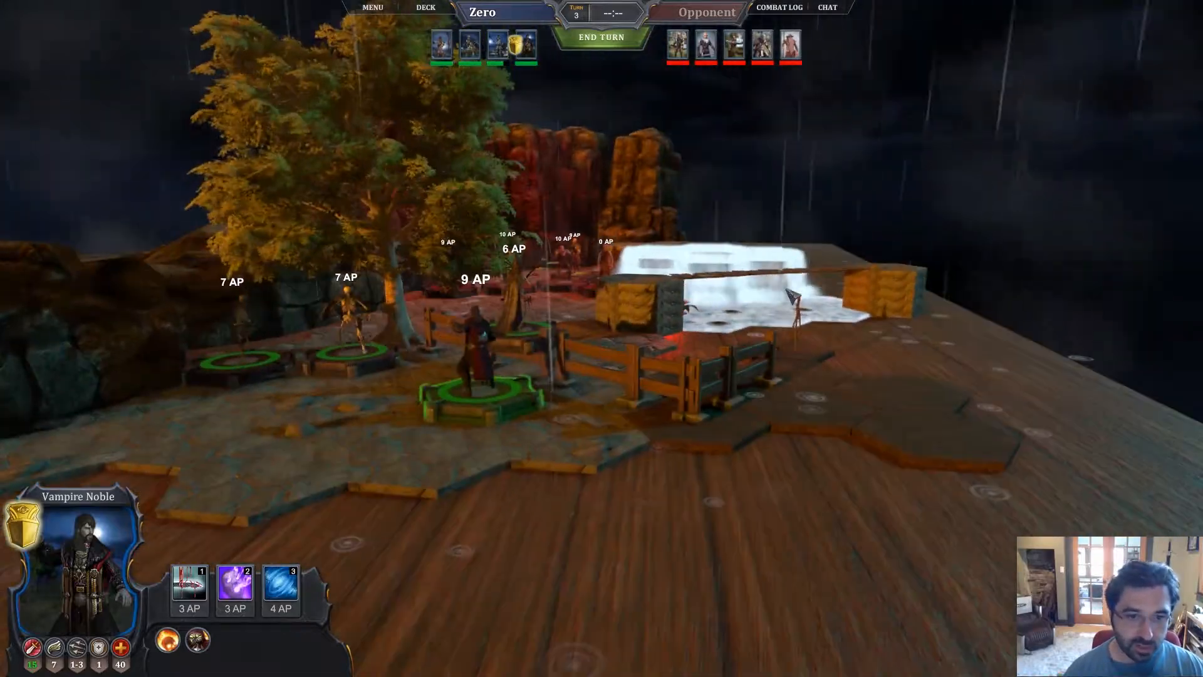
pyautogui.moveTo(793, 294); pyautogui.dragTo(535, 326)
pyautogui.scroll(2, 726, 295)
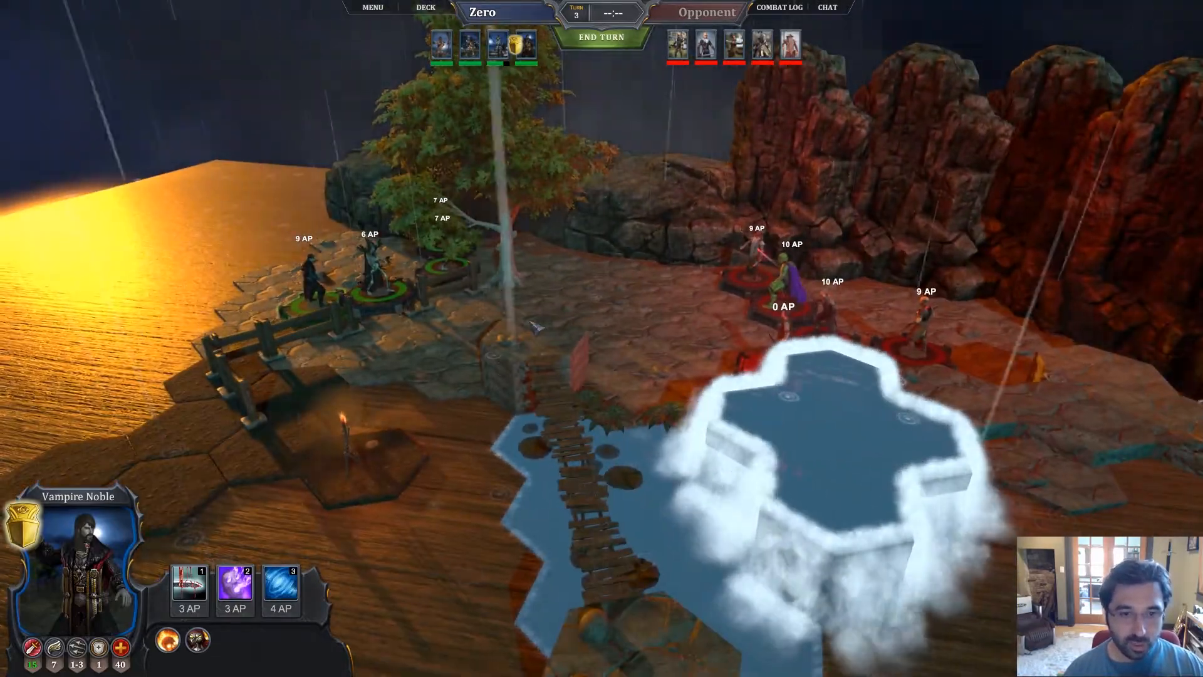
pyautogui.scroll(-3, 535, 326)
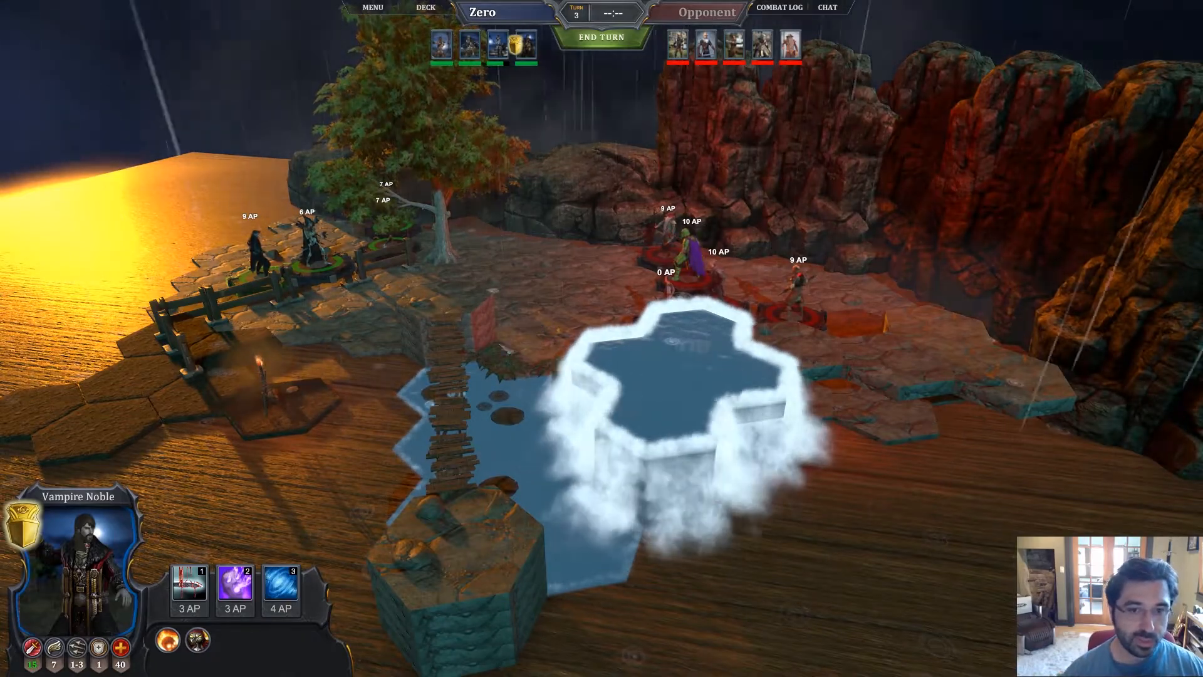
pyautogui.press('q')
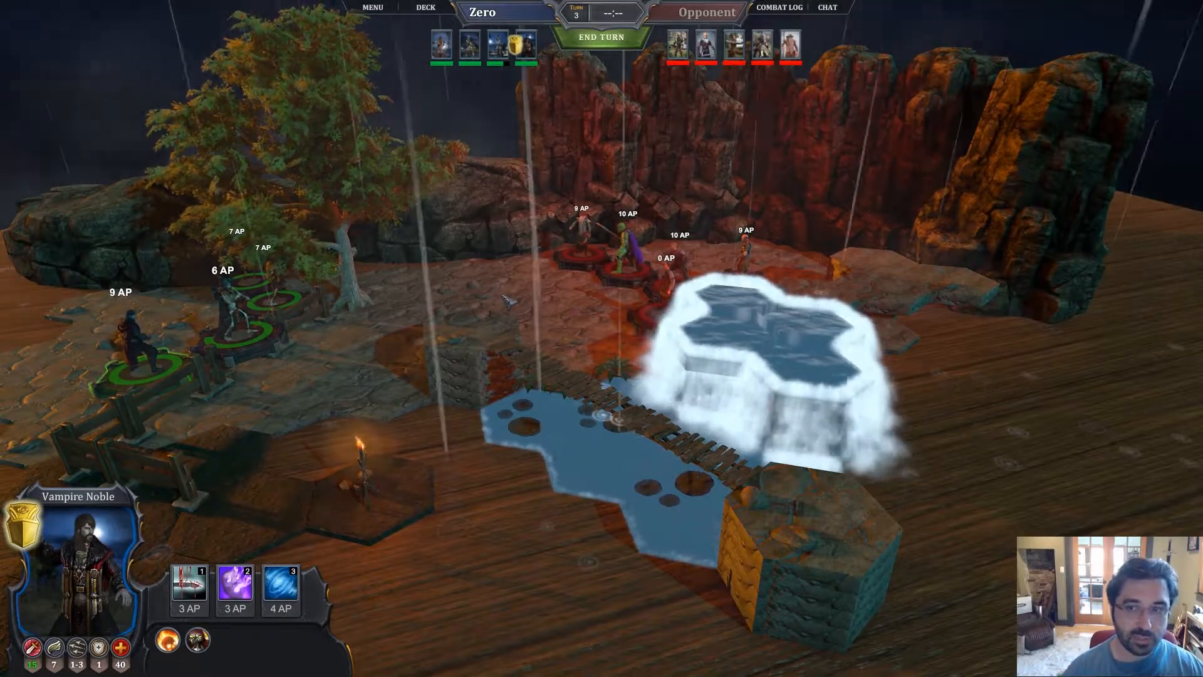
# Exit the current battle, dismiss the early access welcome message, and open the Table Editor with the River Skirmish map
pyautogui.click(370, 8)
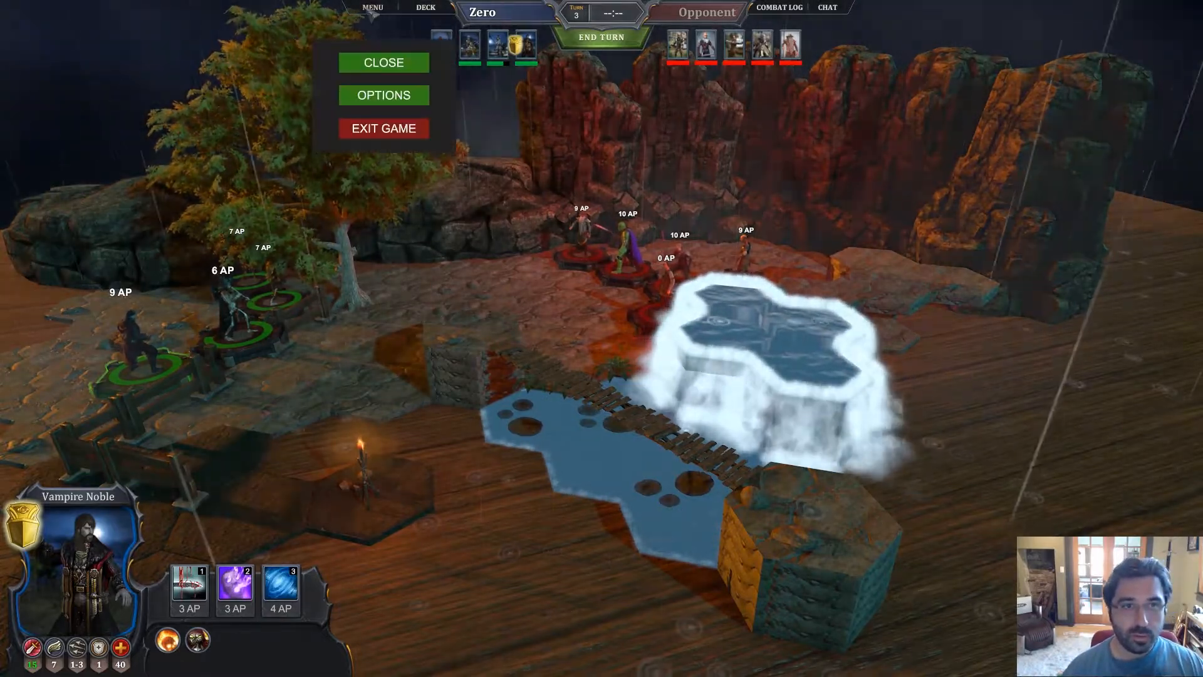
pyautogui.click(405, 135)
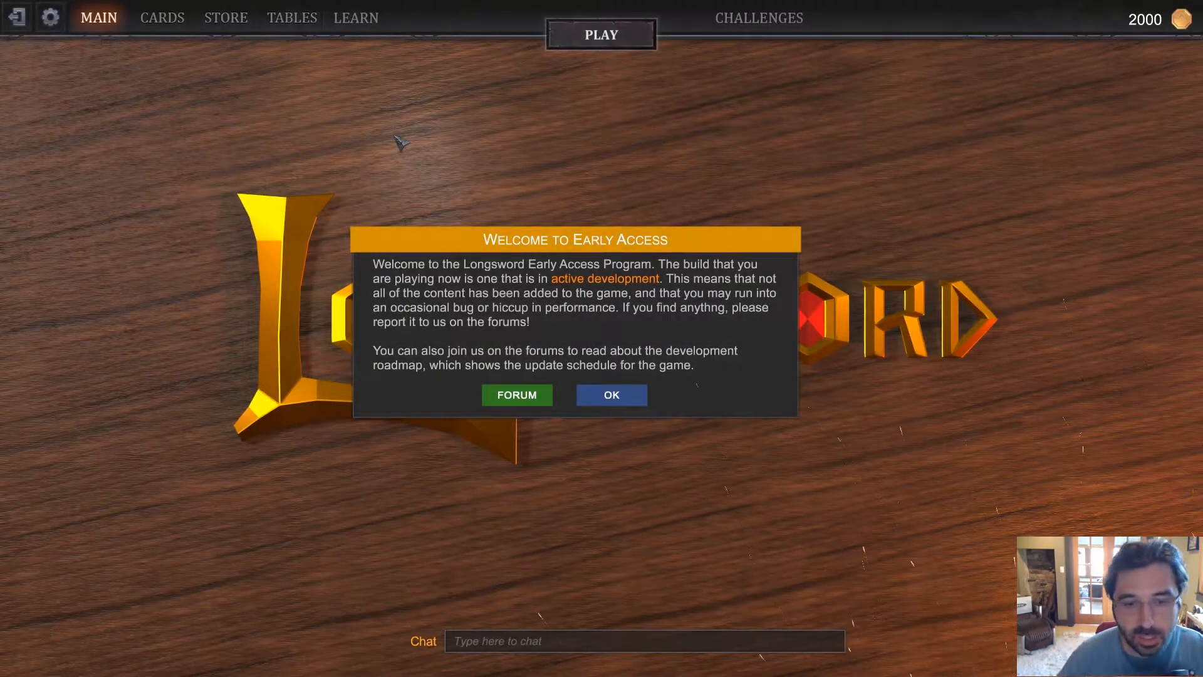
pyautogui.click(630, 396)
pyautogui.click(291, 23)
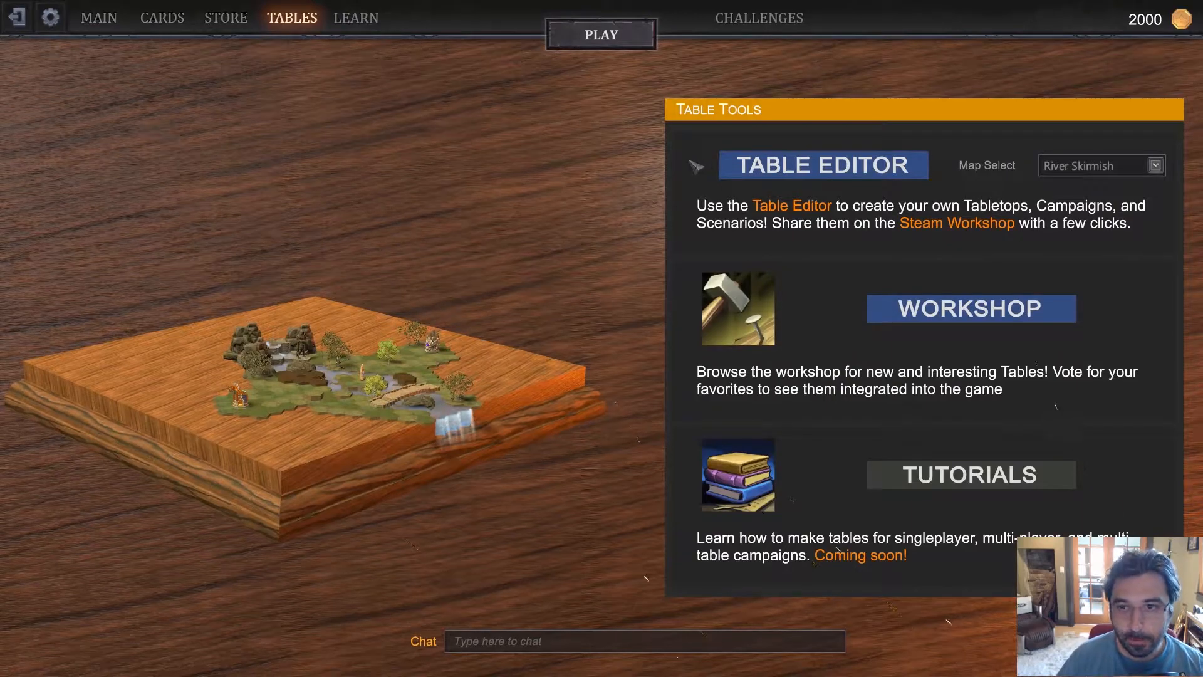
pyautogui.click(742, 170)
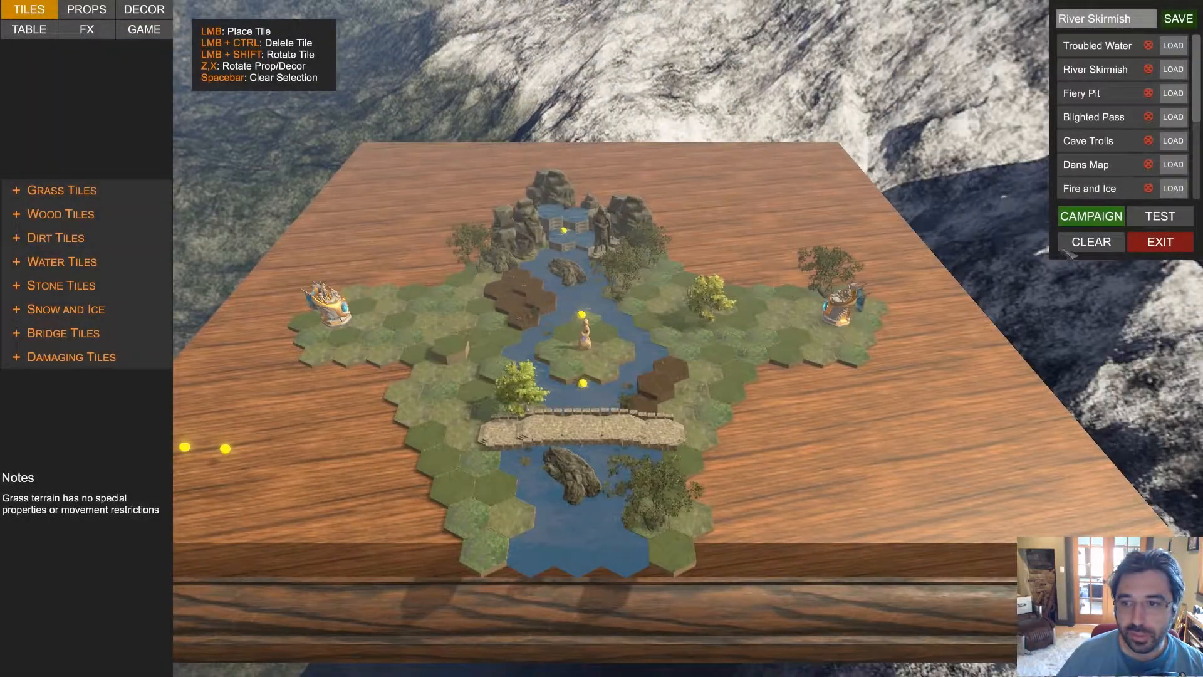
# Clear the River Skirmish table and load the saved map Dans Map
pyautogui.click(1090, 248)
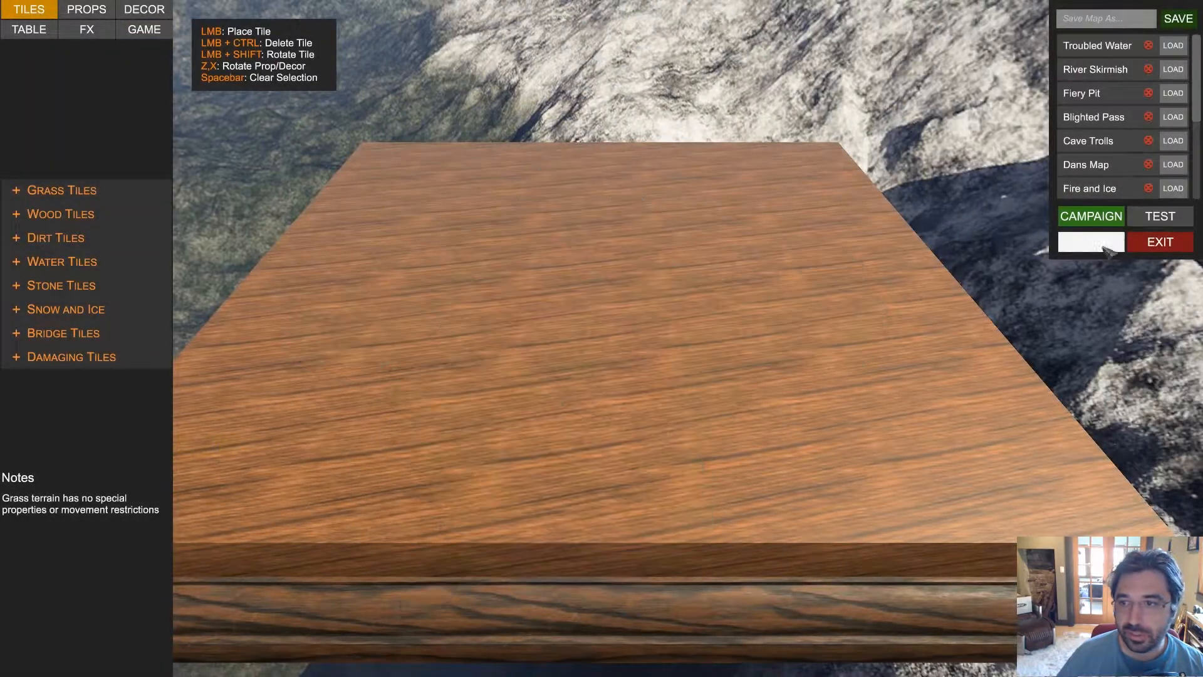
pyautogui.scroll(-1, 1188, 126)
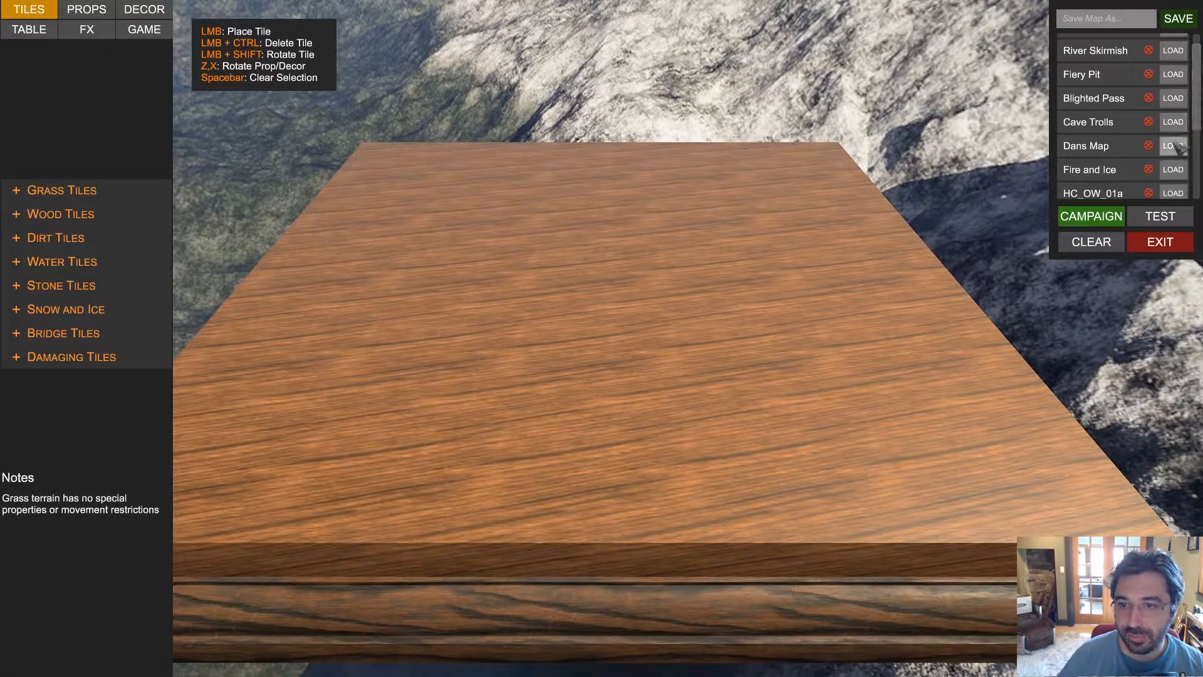
pyautogui.click(1175, 145)
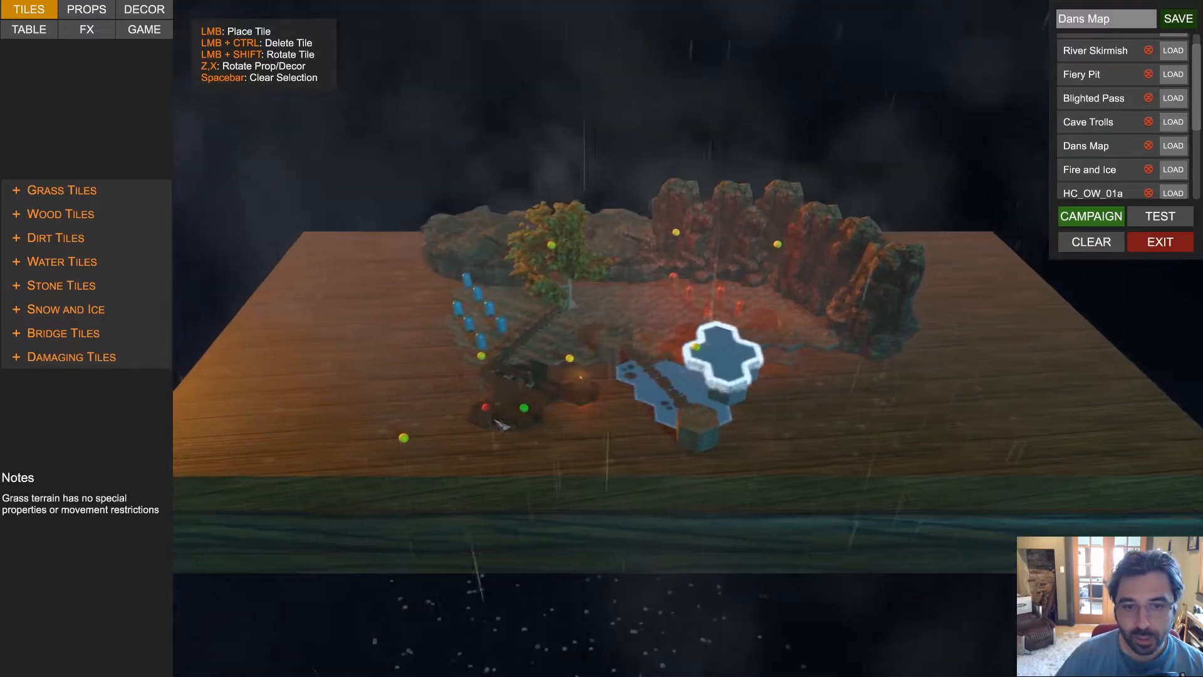
# Review the map's Campaign Setup with its welcome message and starting army selection, and close it without changes
pyautogui.scroll(4, 502, 427)
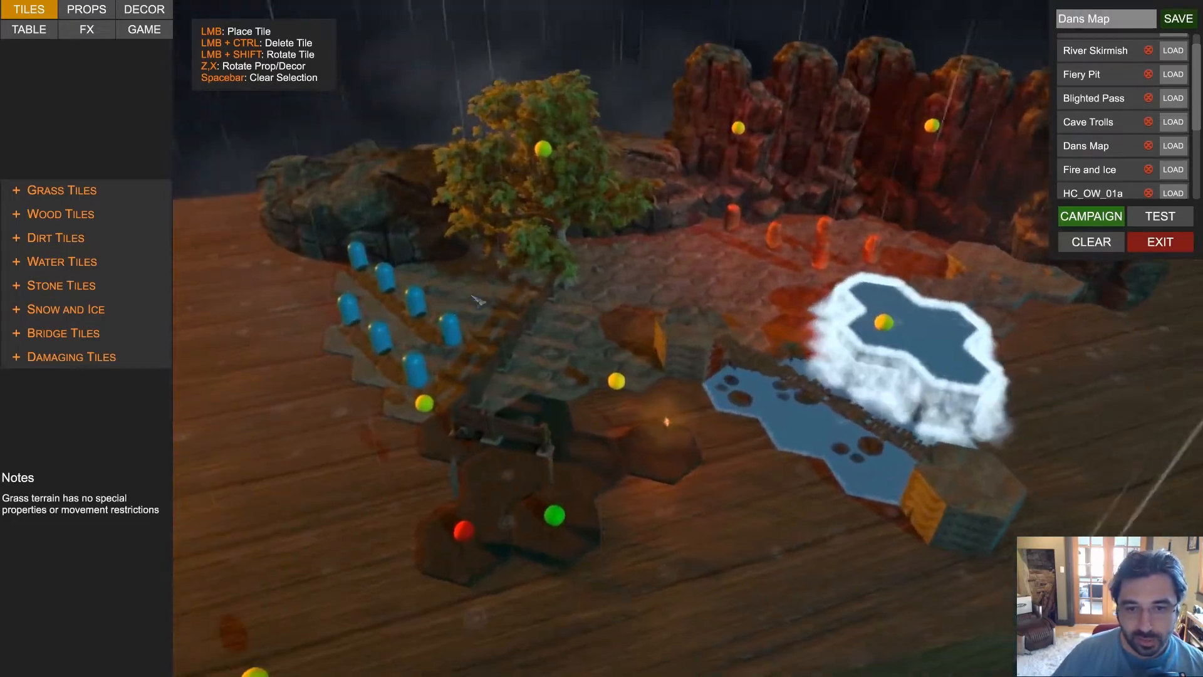
pyautogui.scroll(-2, 478, 301)
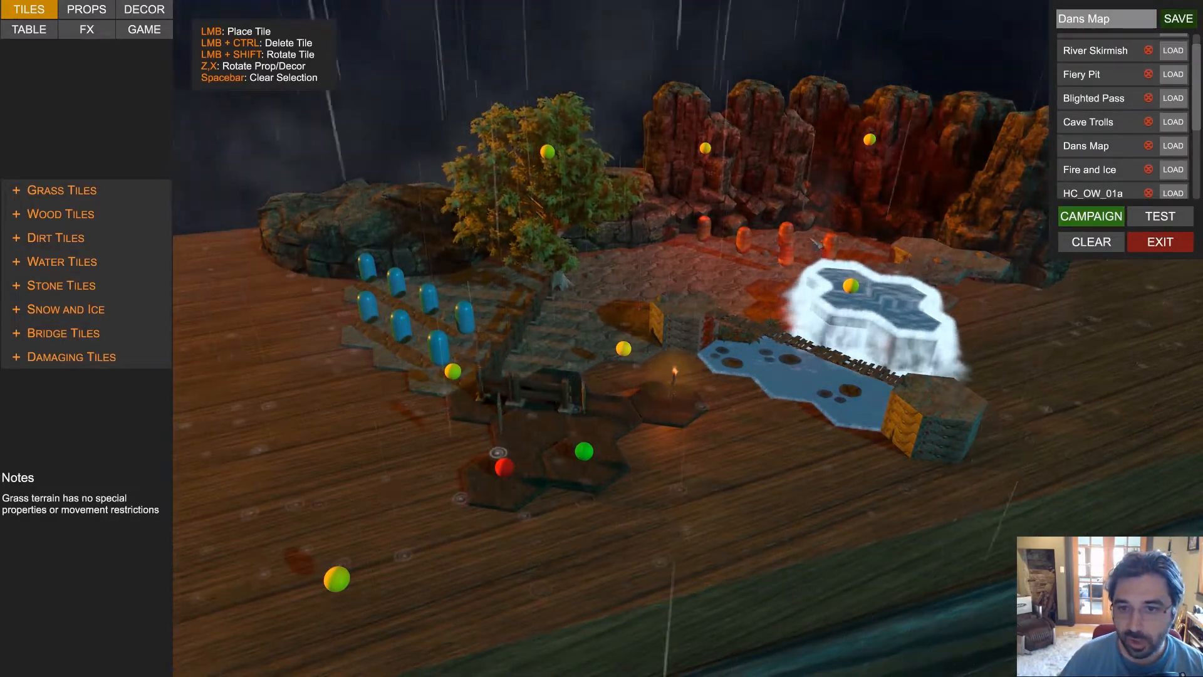
pyautogui.scroll(2, 533, 350)
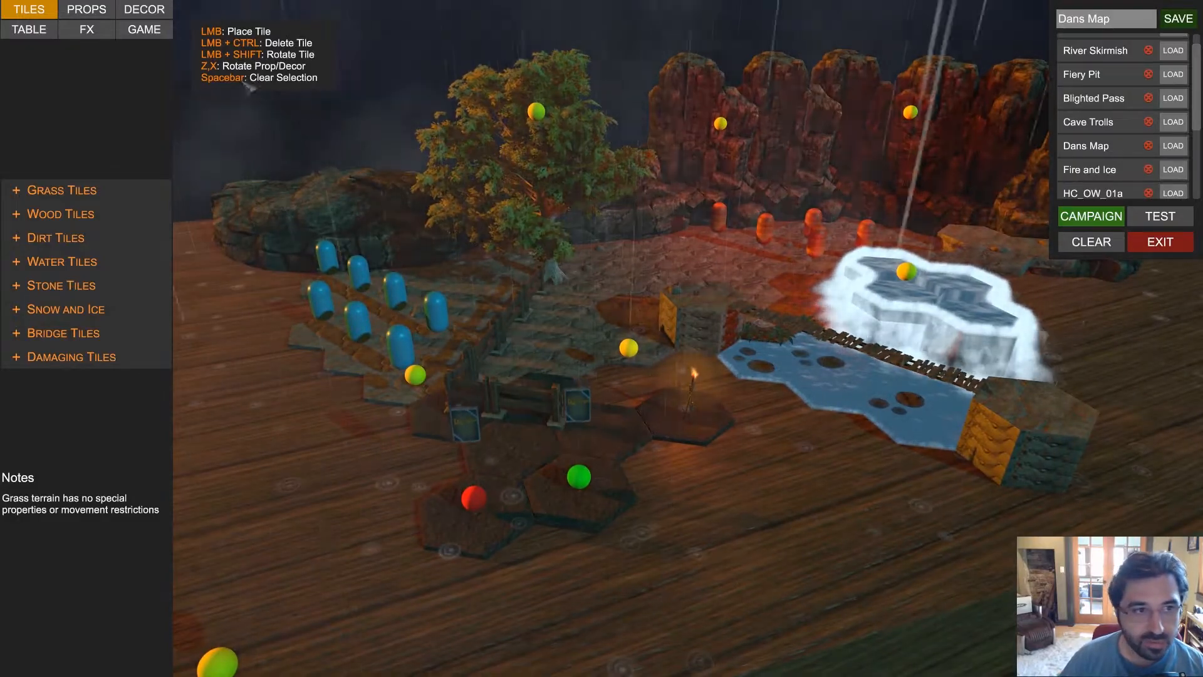
pyautogui.click(145, 30)
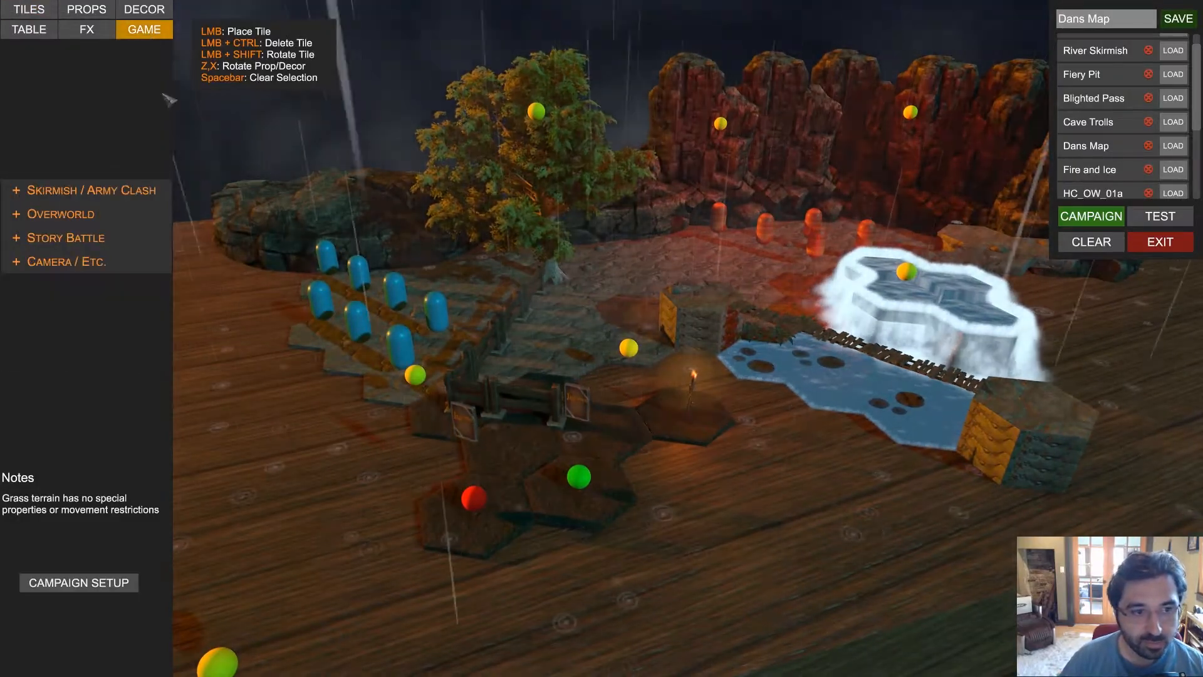
pyautogui.click(125, 583)
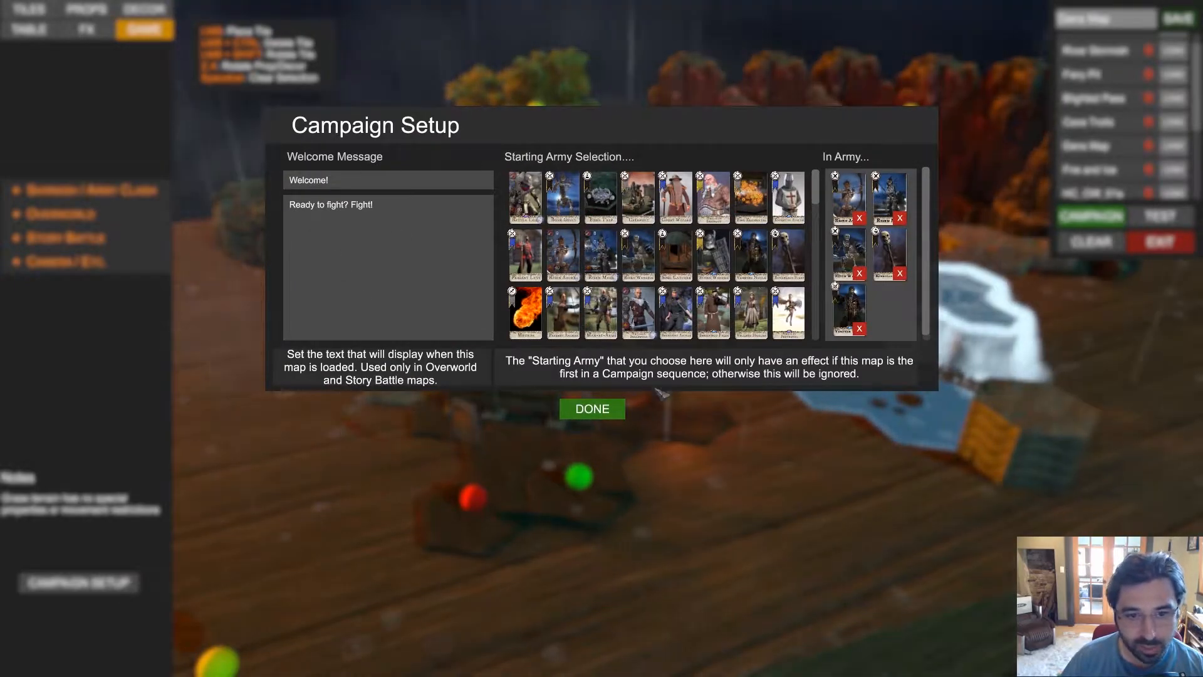
pyautogui.click(619, 408)
# Inspect the settings of a blue campaign deploy tile and of several red enemy units, then clear the selection
pyautogui.click(401, 357)
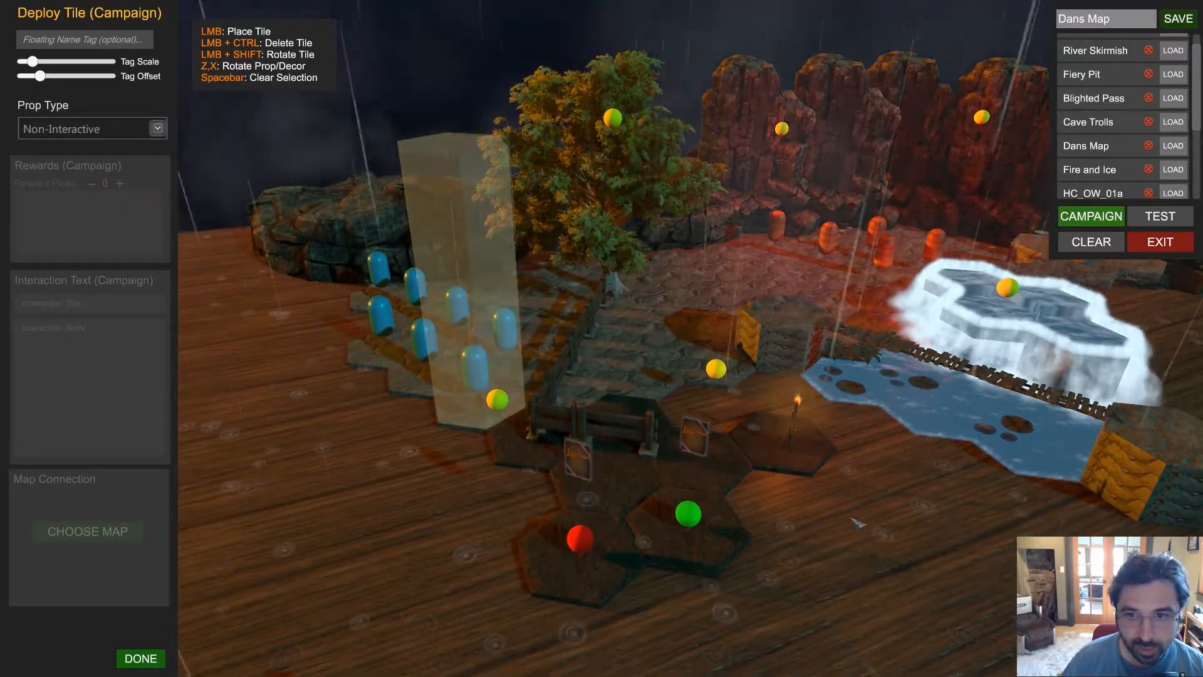
pyautogui.press('d')
pyautogui.press('w')
pyautogui.click(798, 294)
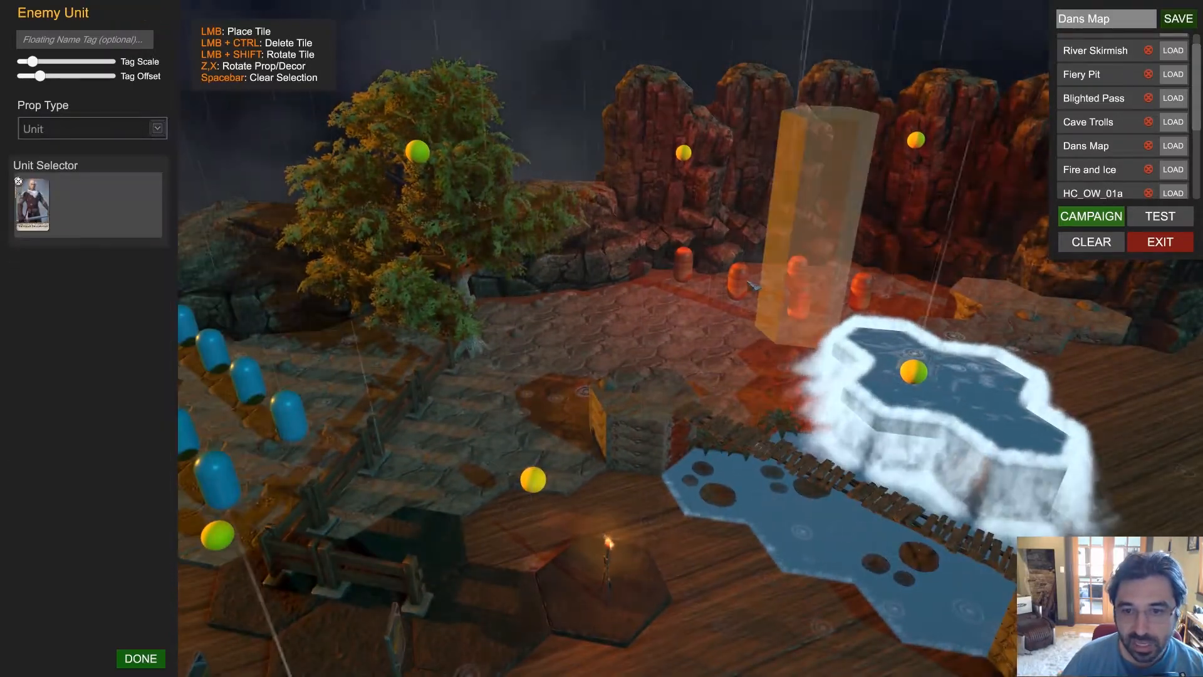
pyautogui.click(739, 284)
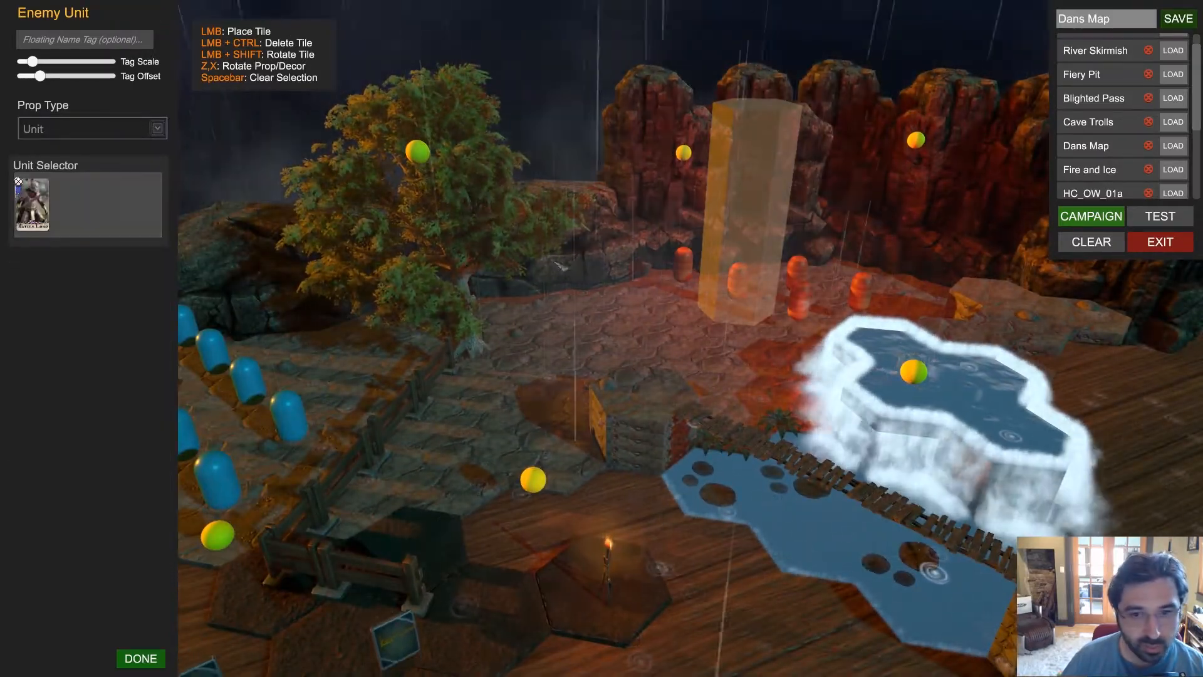
pyautogui.click(798, 294)
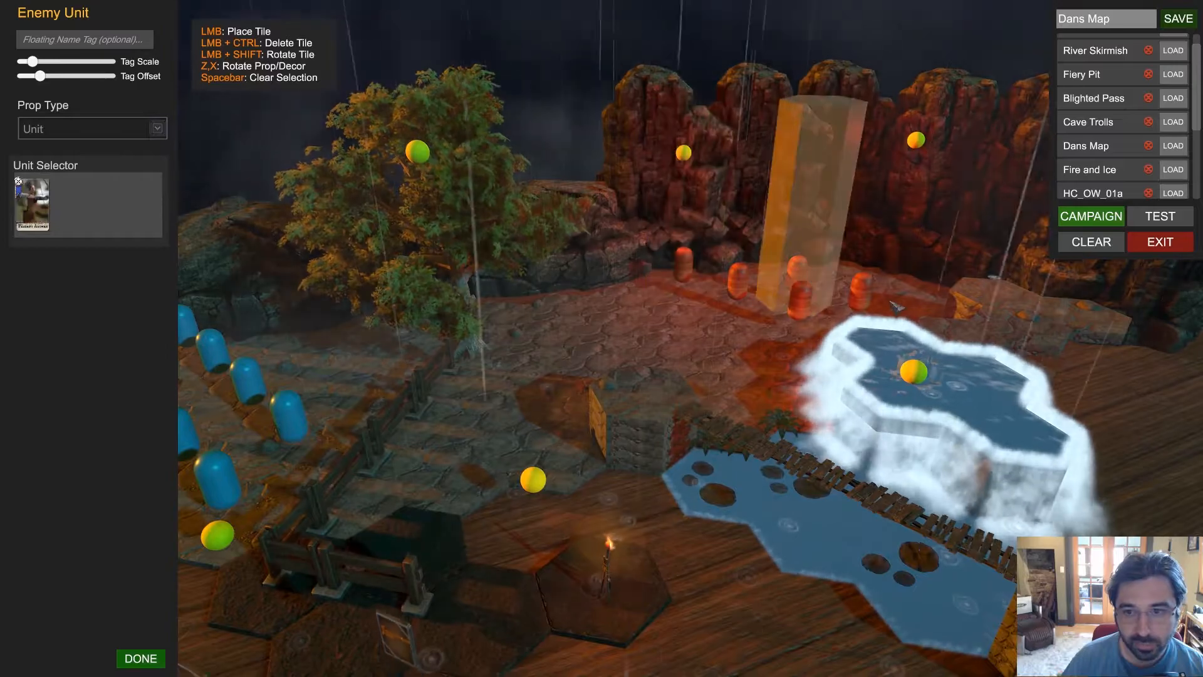
pyautogui.press('s')
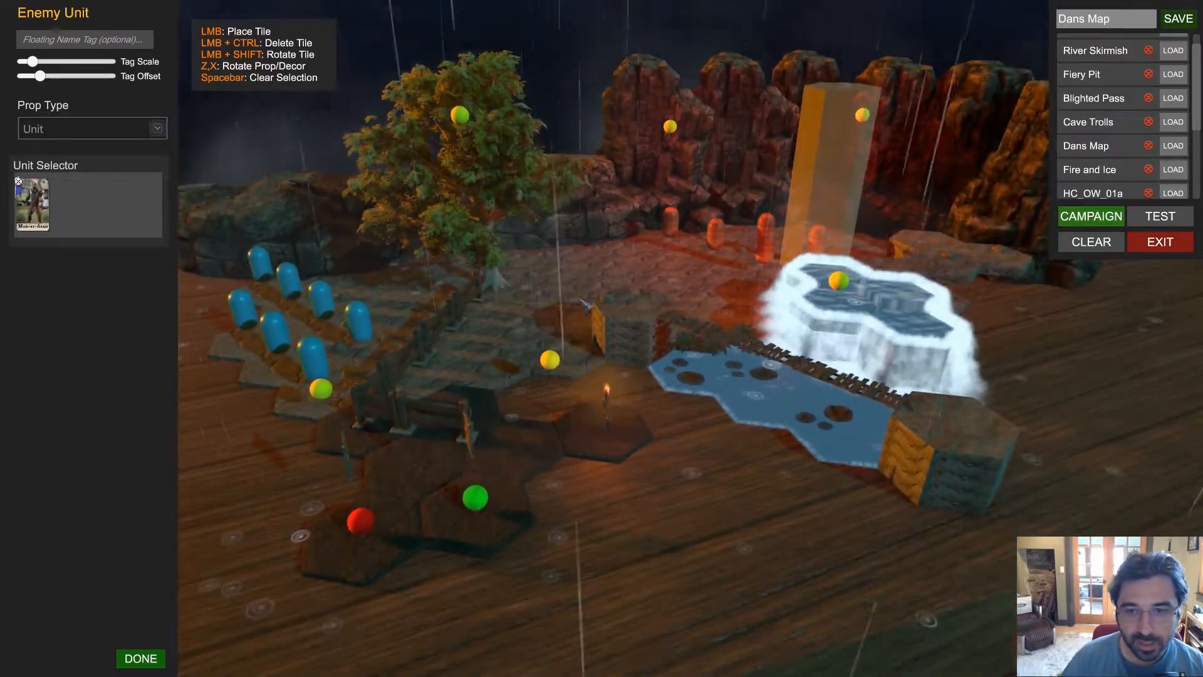
pyautogui.press('space')
# Compare the reward and interaction text settings of the green Win and red Lose battle outcome markers
pyautogui.moveTo(579, 299); pyautogui.dragTo(600, 359)
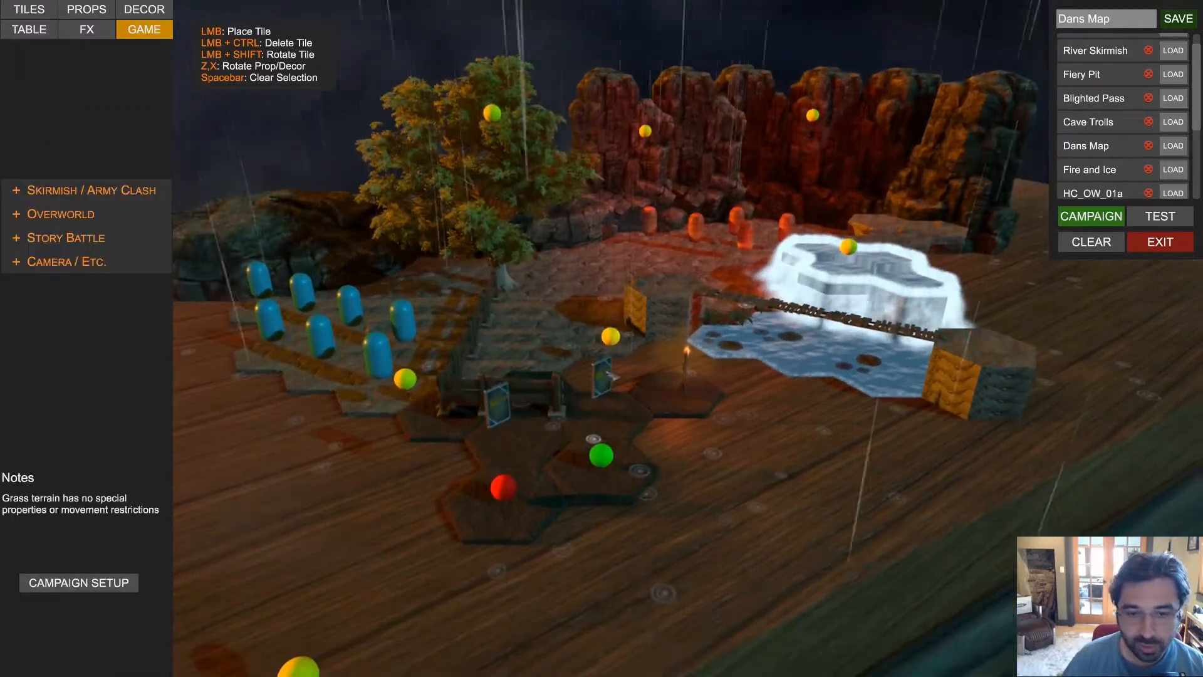
pyautogui.click(602, 456)
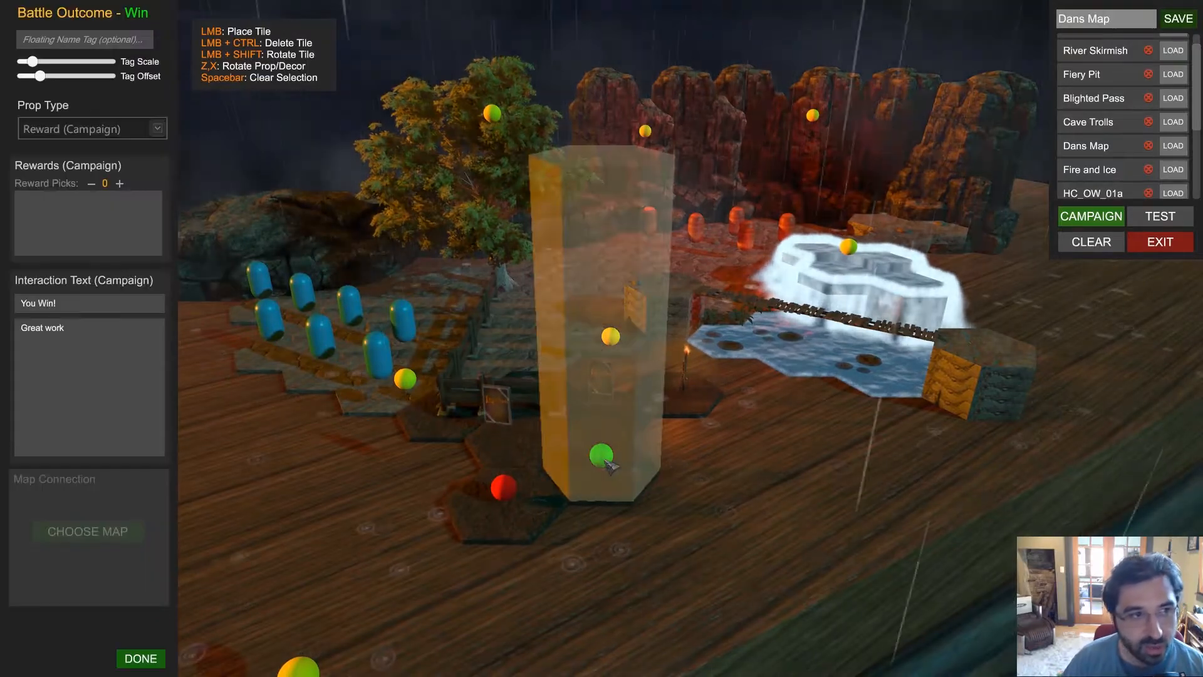
pyautogui.click(508, 496)
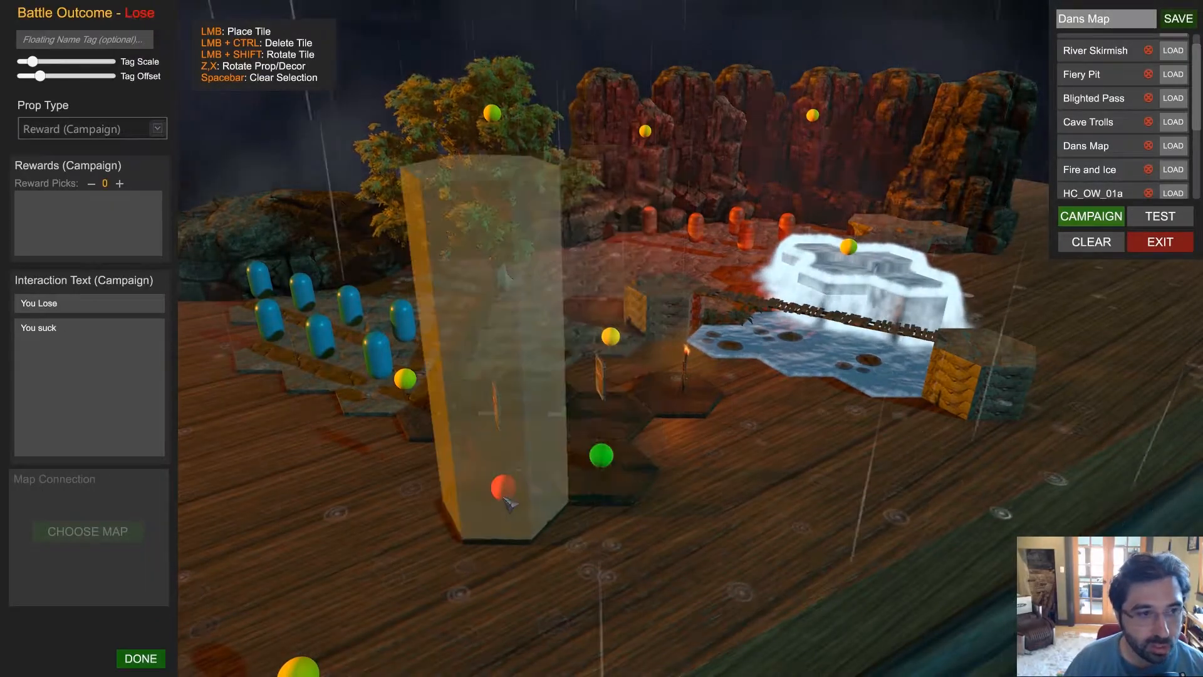
pyautogui.click(602, 456)
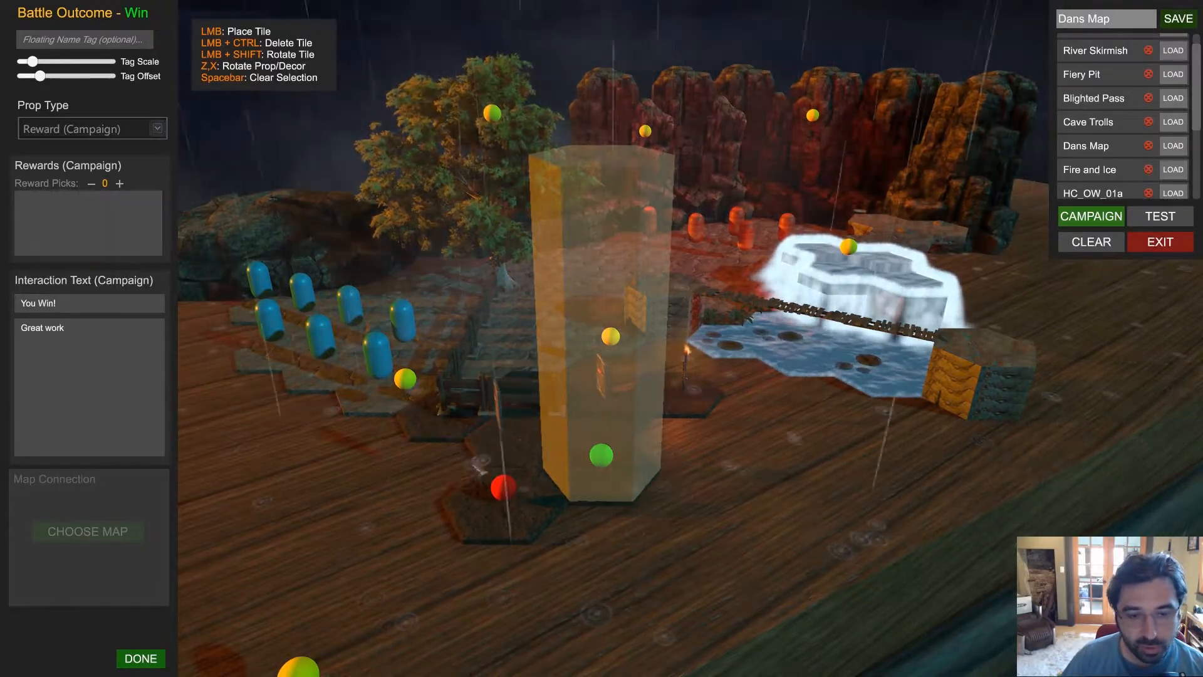
pyautogui.click(562, 486)
pyautogui.click(603, 458)
pyautogui.click(480, 469)
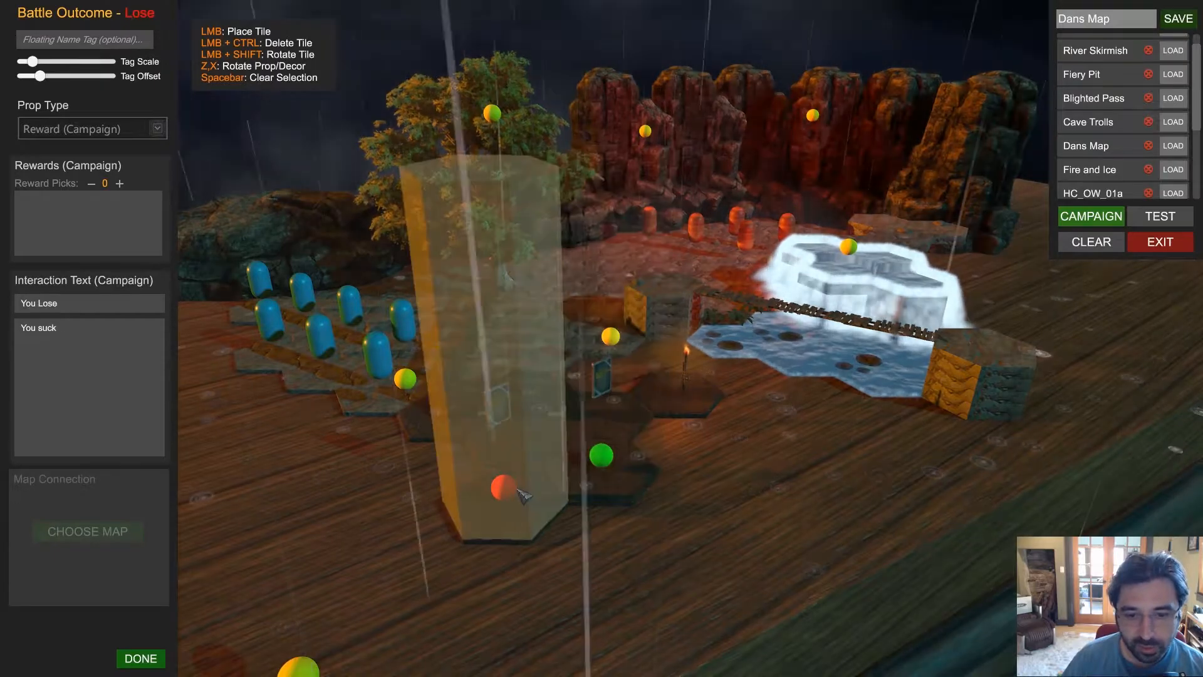
pyautogui.moveTo(833, 451); pyautogui.dragTo(687, 448)
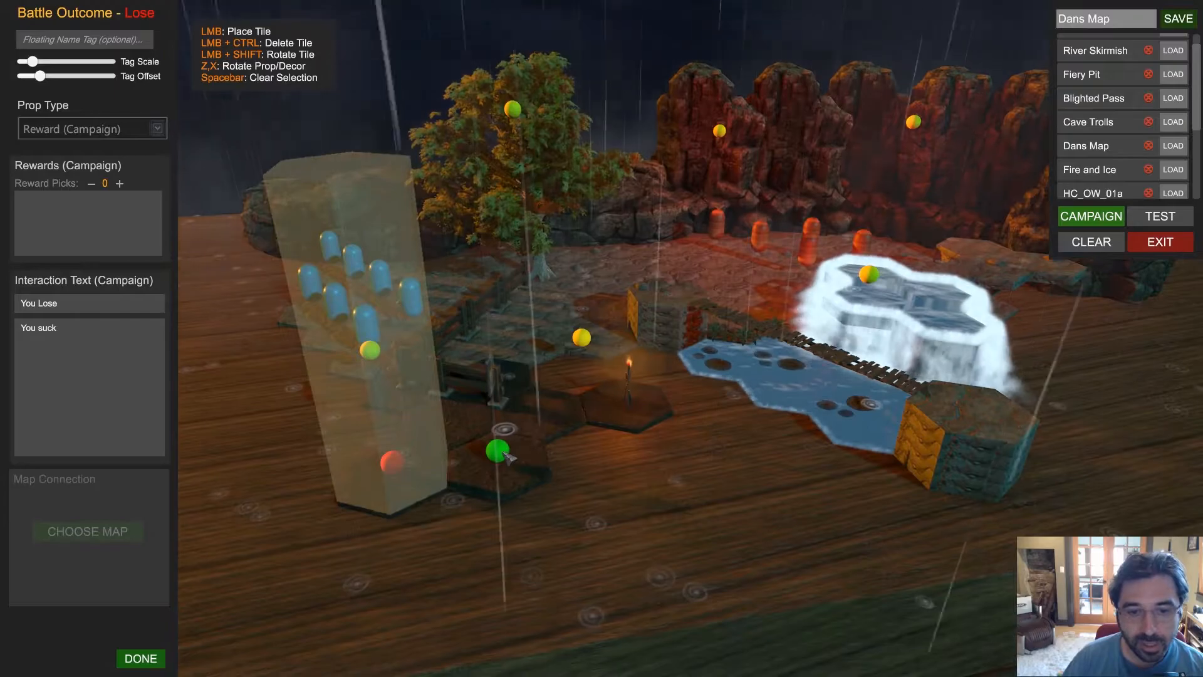
# Set the reward picks of the green Win battle outcome marker to 2
pyautogui.click(502, 452)
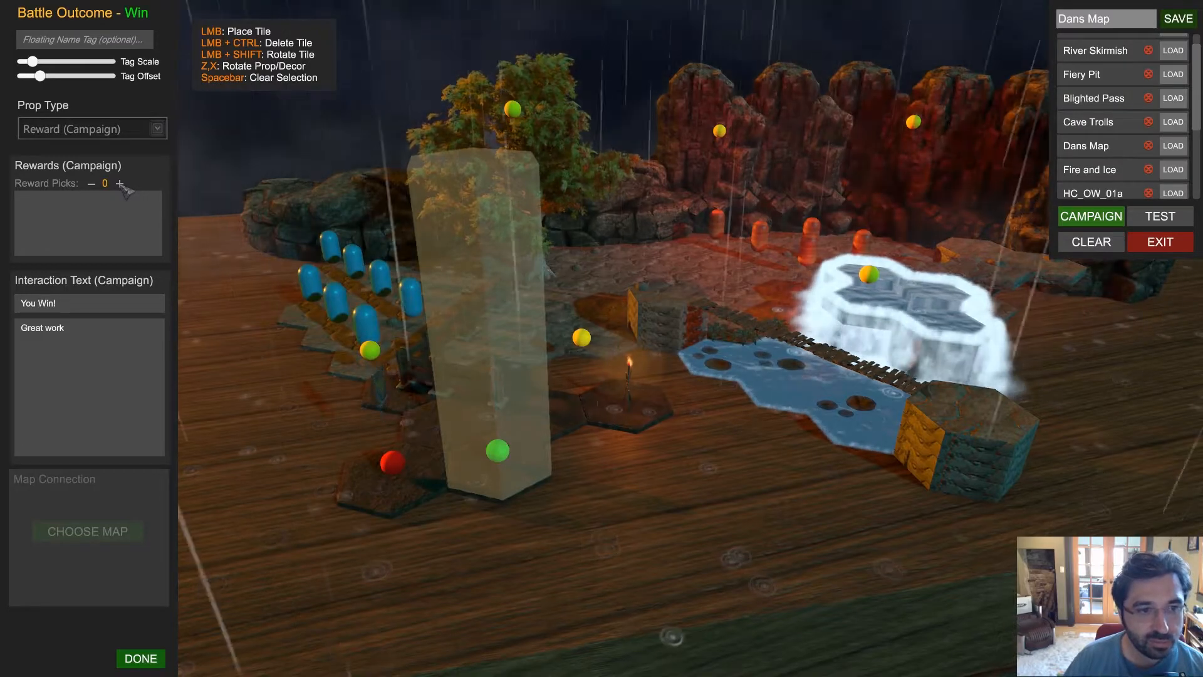
pyautogui.click(120, 183)
pyautogui.click(120, 183)
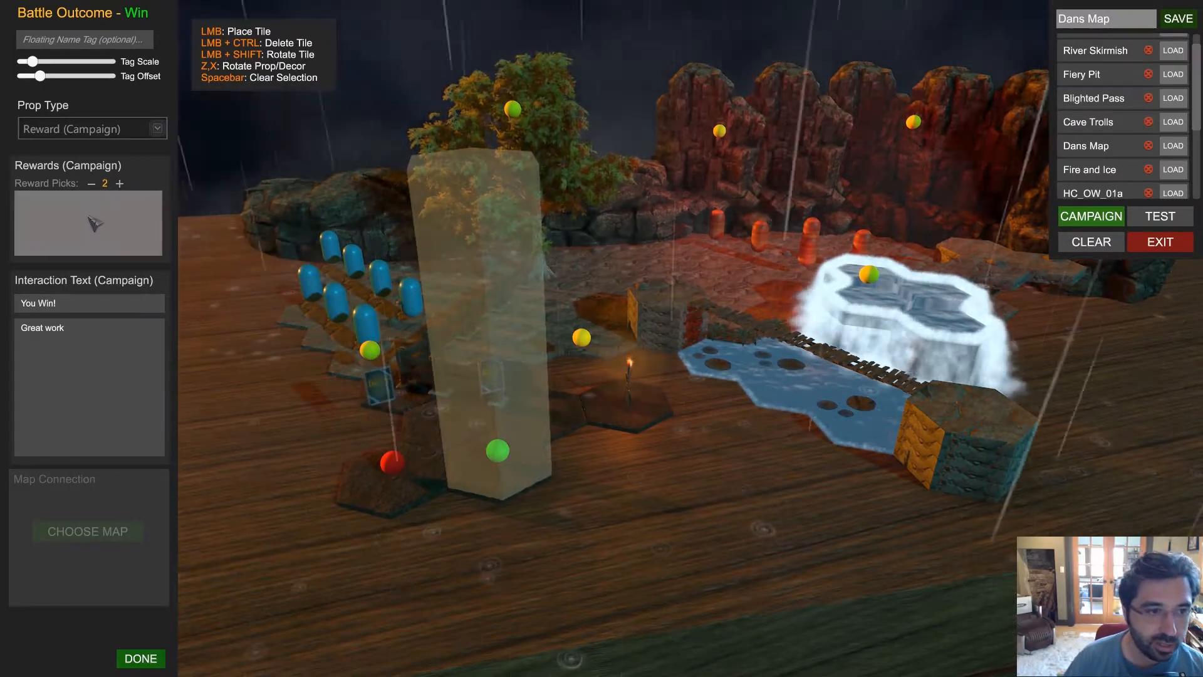
# Add two Risen Warrior and two Risen Mage cards to the Win outcome's rewards and finish editing the marker
pyautogui.click(94, 223)
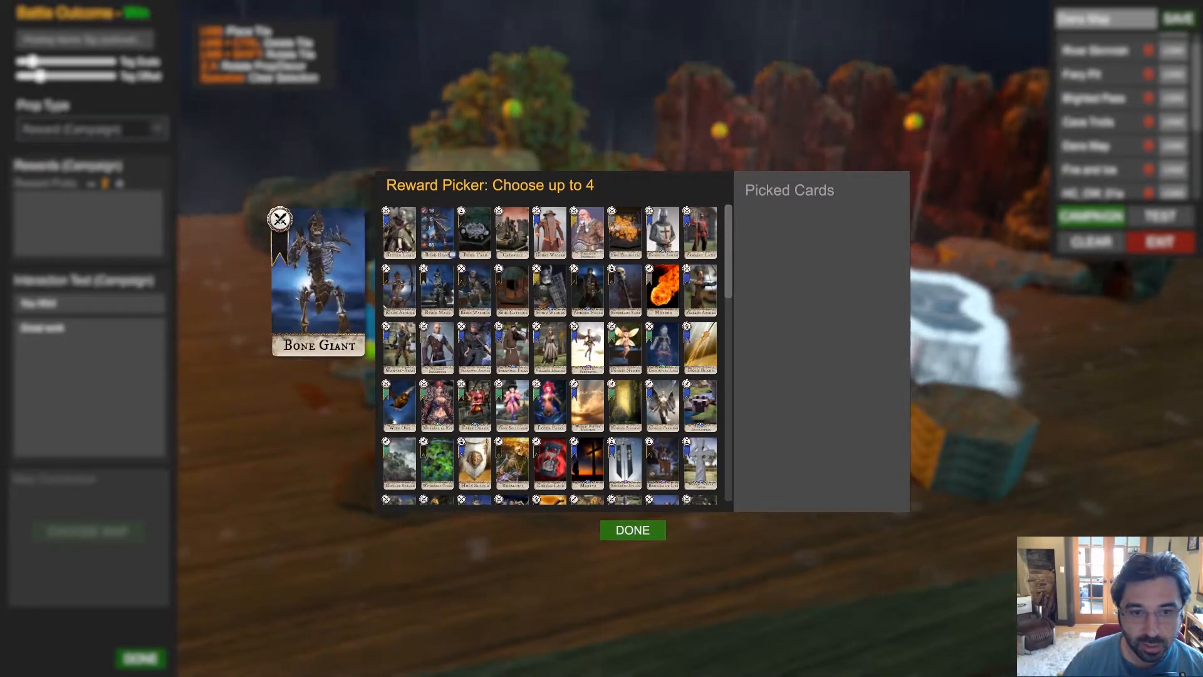
pyautogui.click(489, 301)
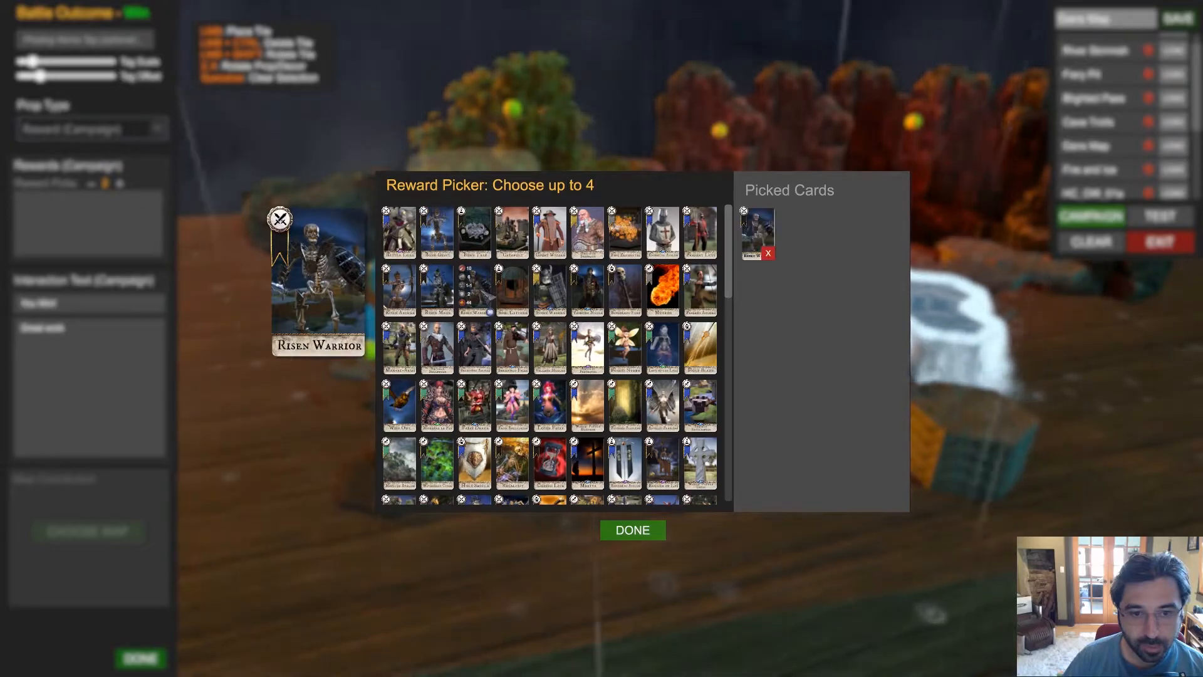
pyautogui.click(490, 304)
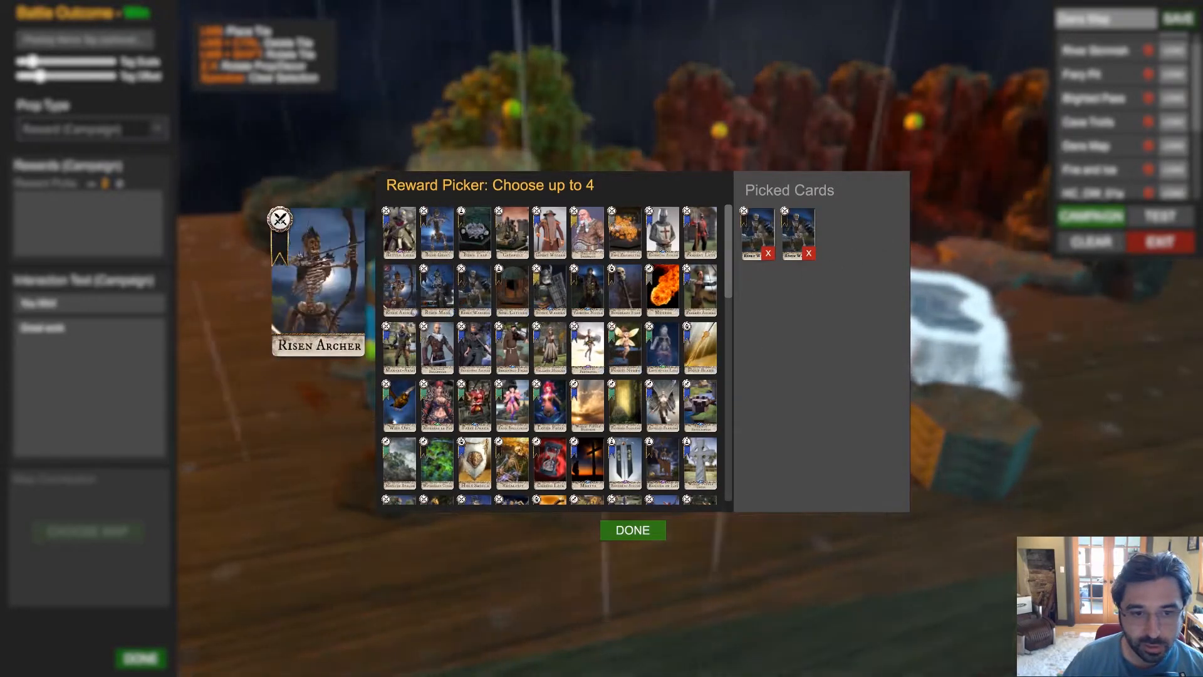
pyautogui.click(439, 294)
pyautogui.click(439, 295)
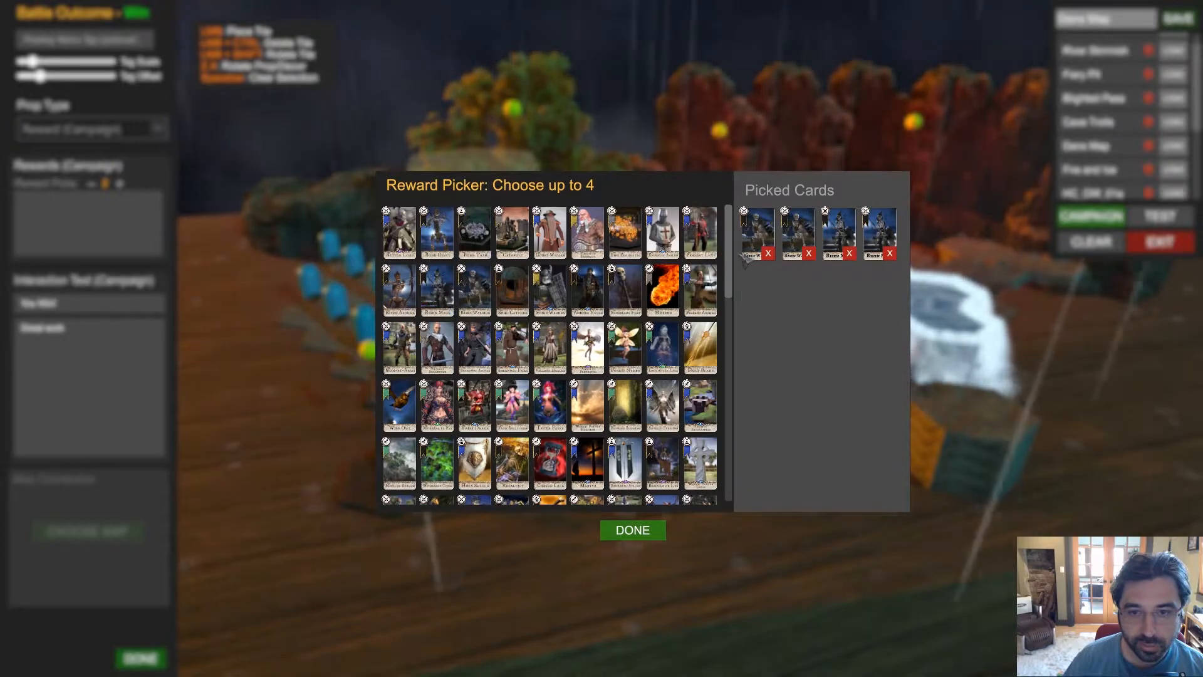
pyautogui.click(651, 531)
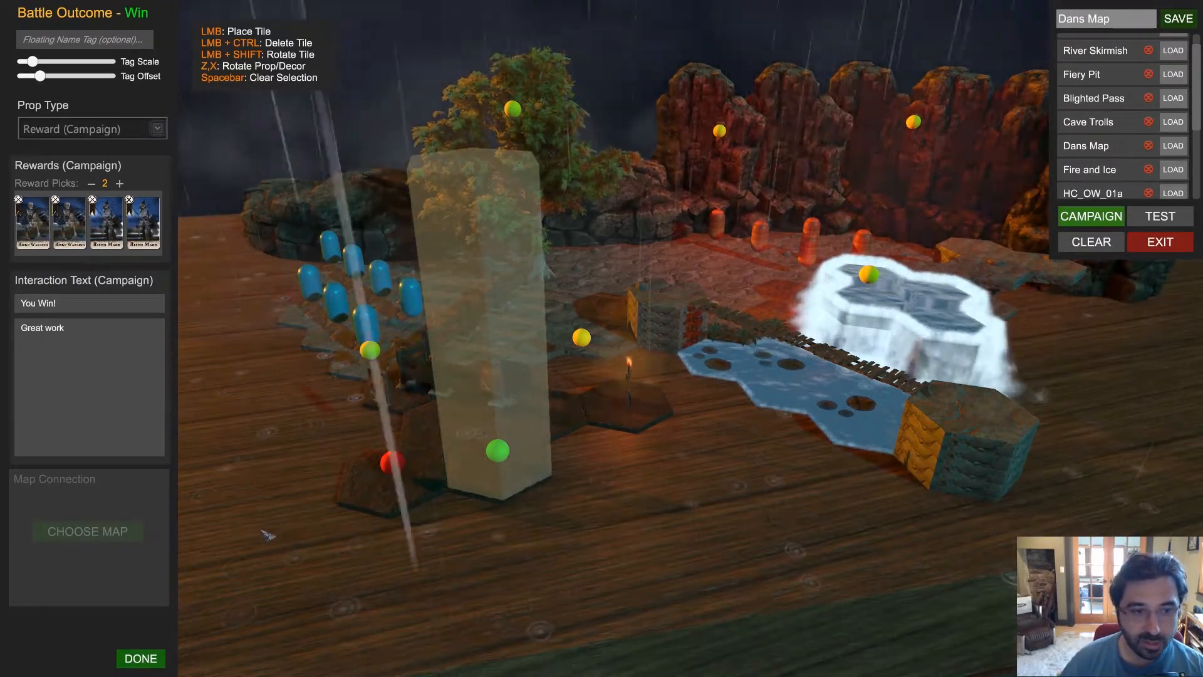
pyautogui.click(157, 660)
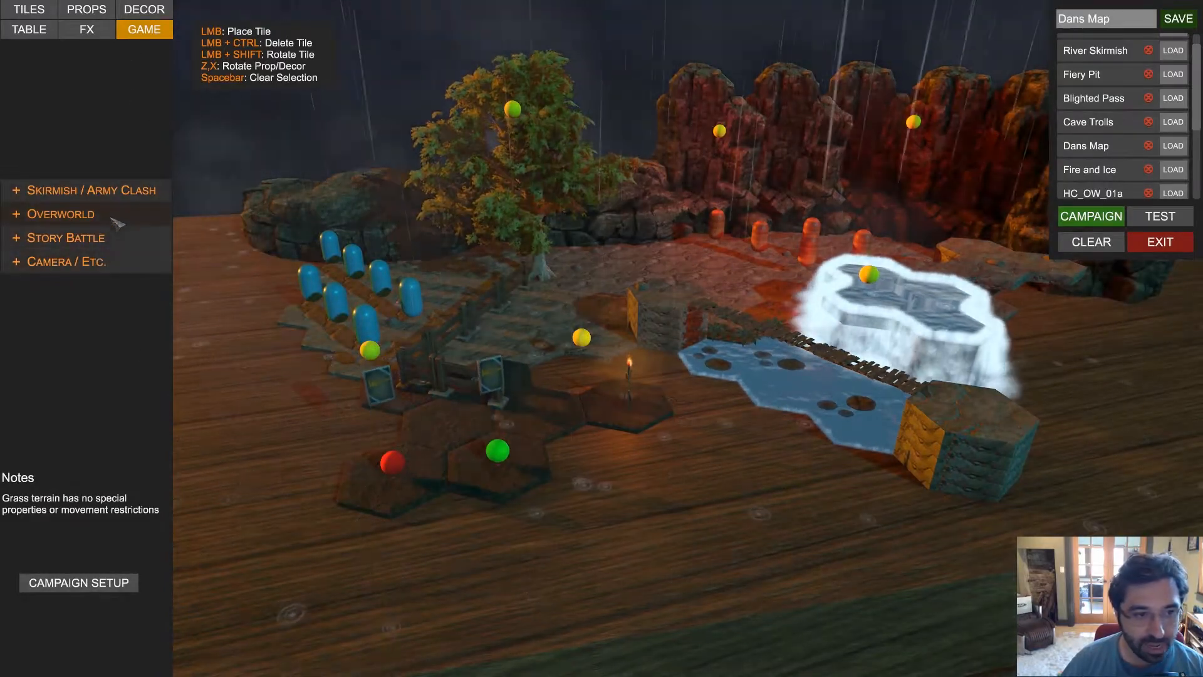
# Place a Map Connection - Win marker on the empty tile behind the Win and Lose outcome markers and clear the selection
pyautogui.click(99, 243)
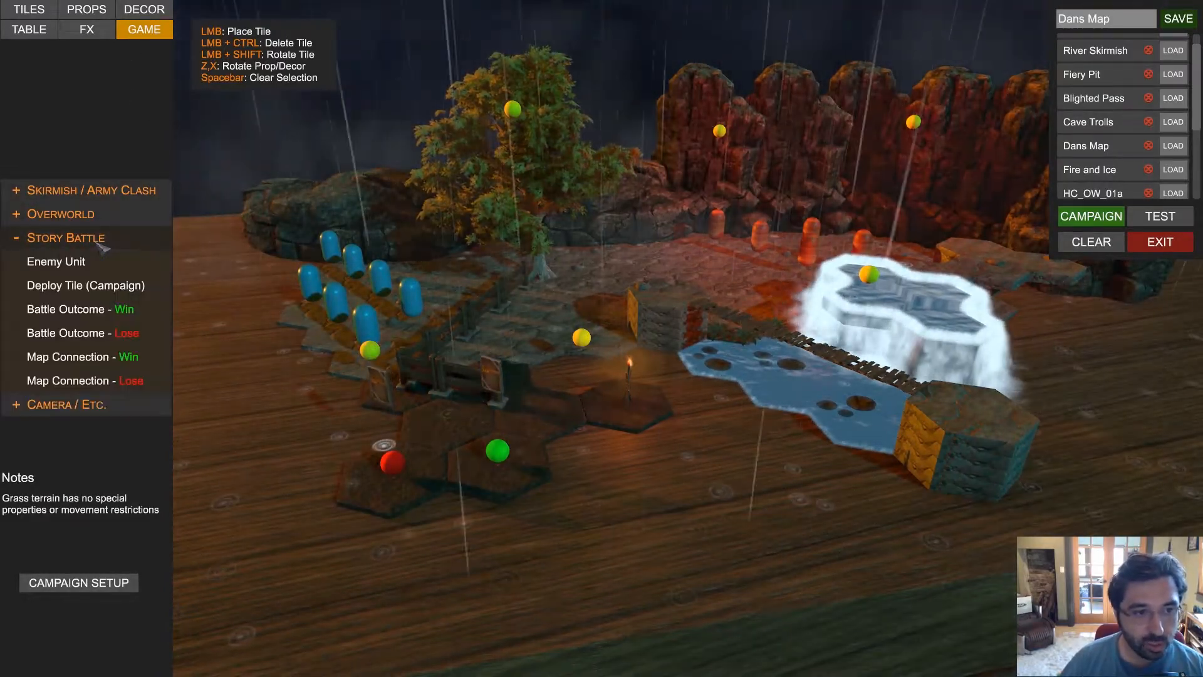
pyautogui.click(99, 358)
pyautogui.click(540, 406)
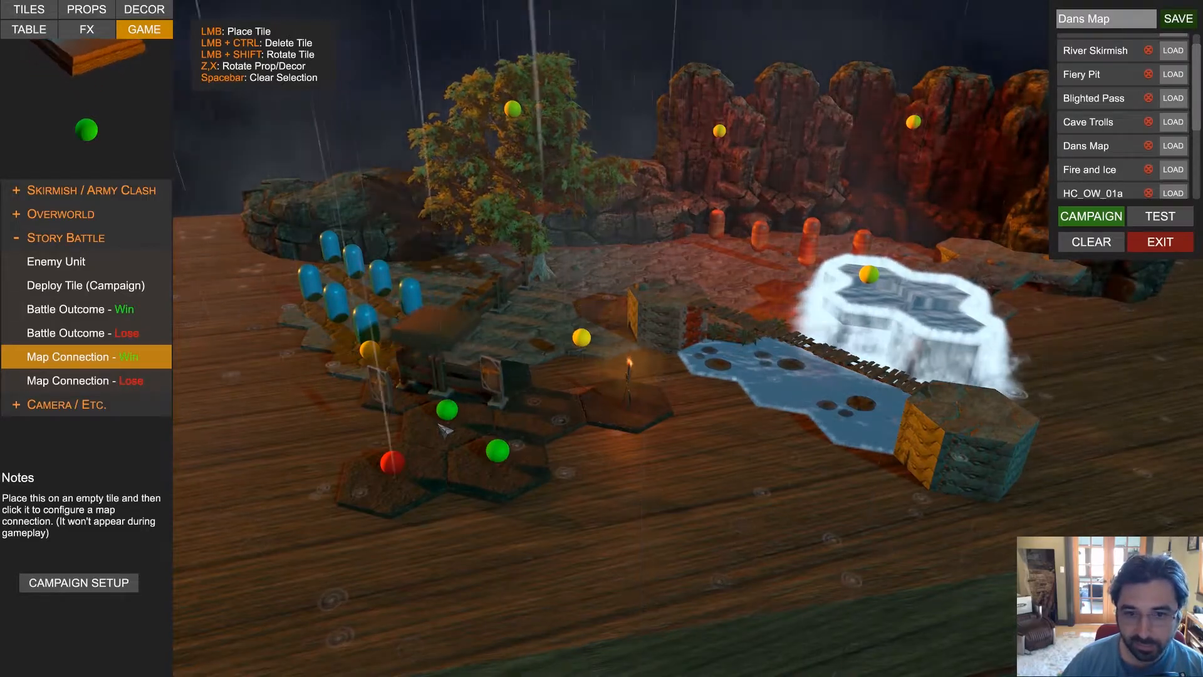
pyautogui.press('a')
pyautogui.scroll(3, 484, 437)
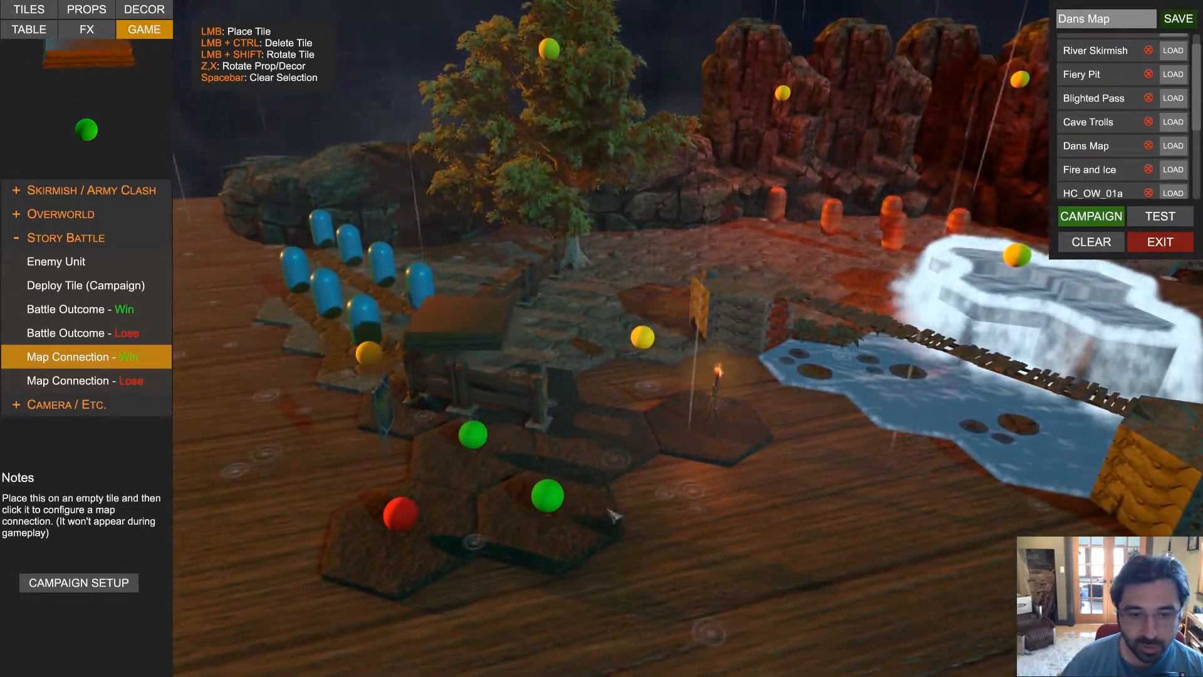
pyautogui.press('space')
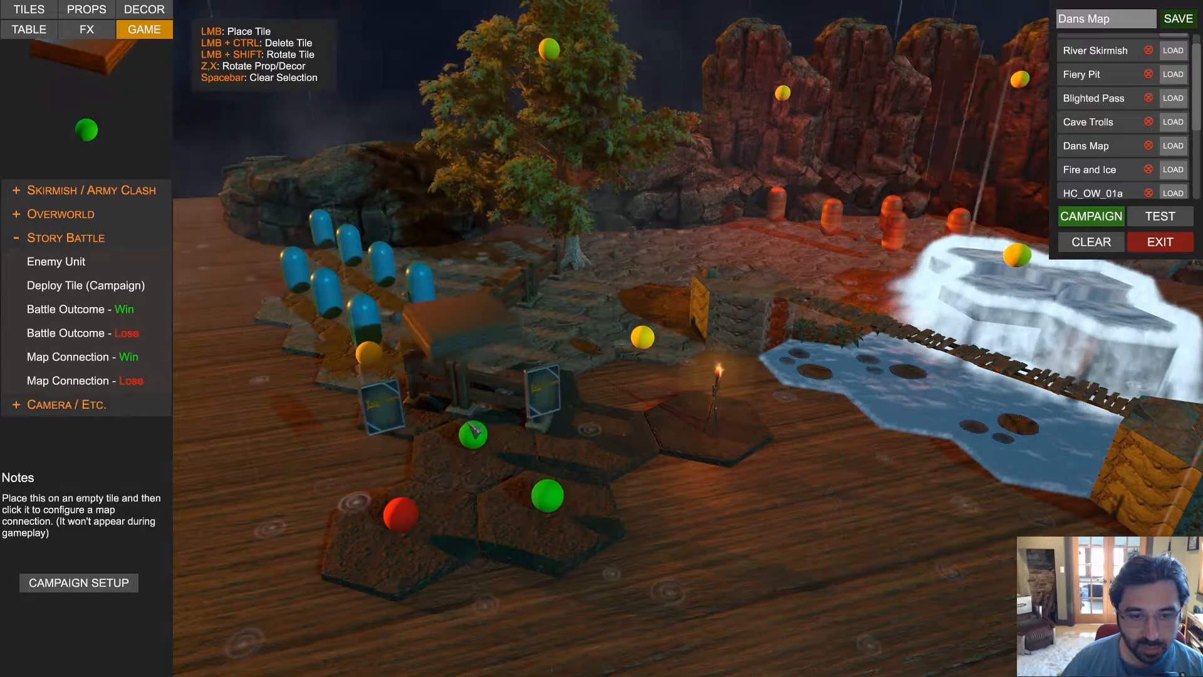
# Set the Map Connection - Win marker to load Vale of the Dead 1 upon victory, then remove the marker
pyautogui.click(474, 432)
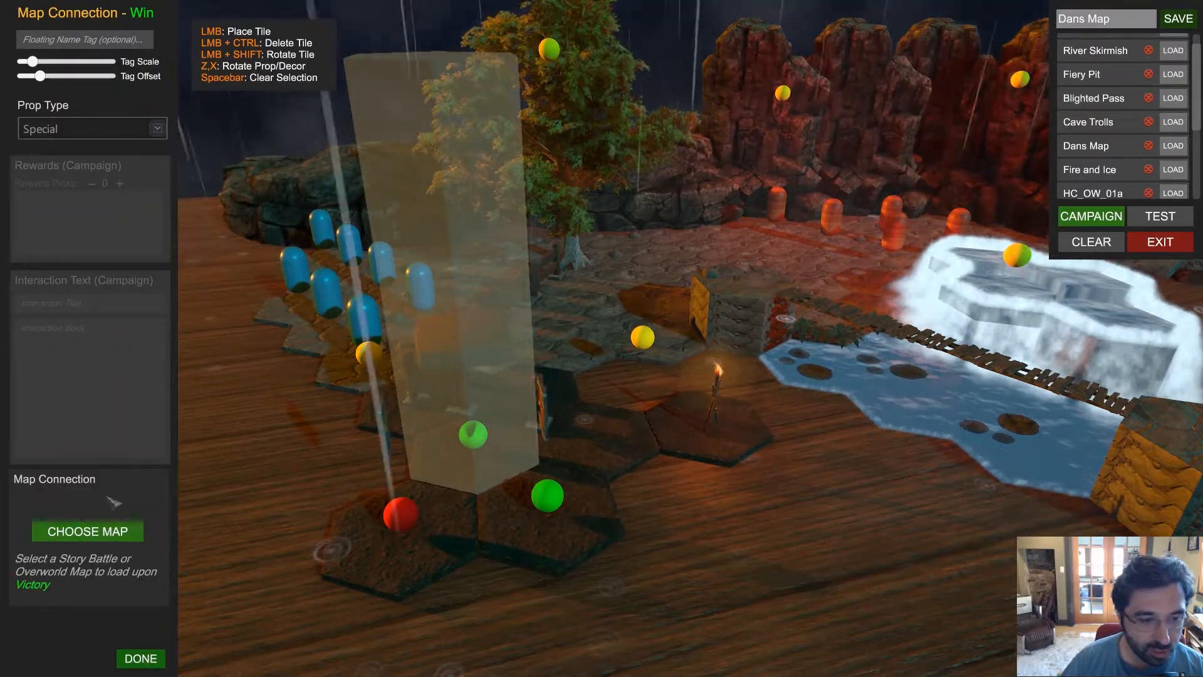
pyautogui.click(99, 537)
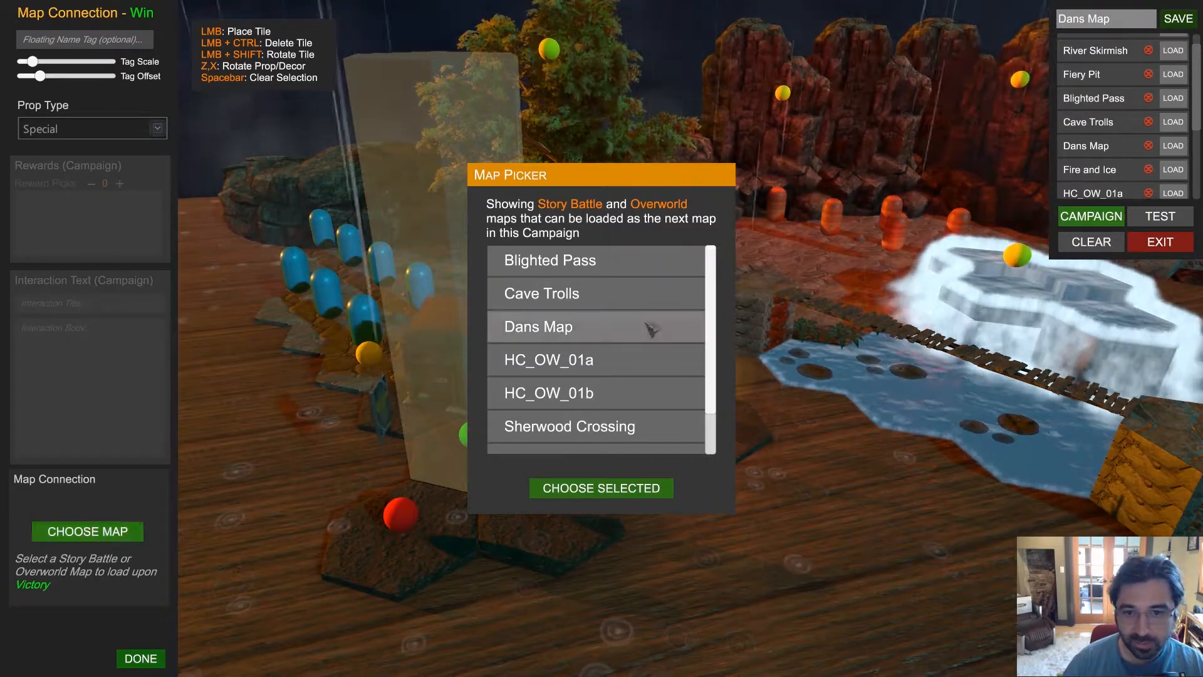
pyautogui.moveTo(712, 389); pyautogui.dragTo(715, 430)
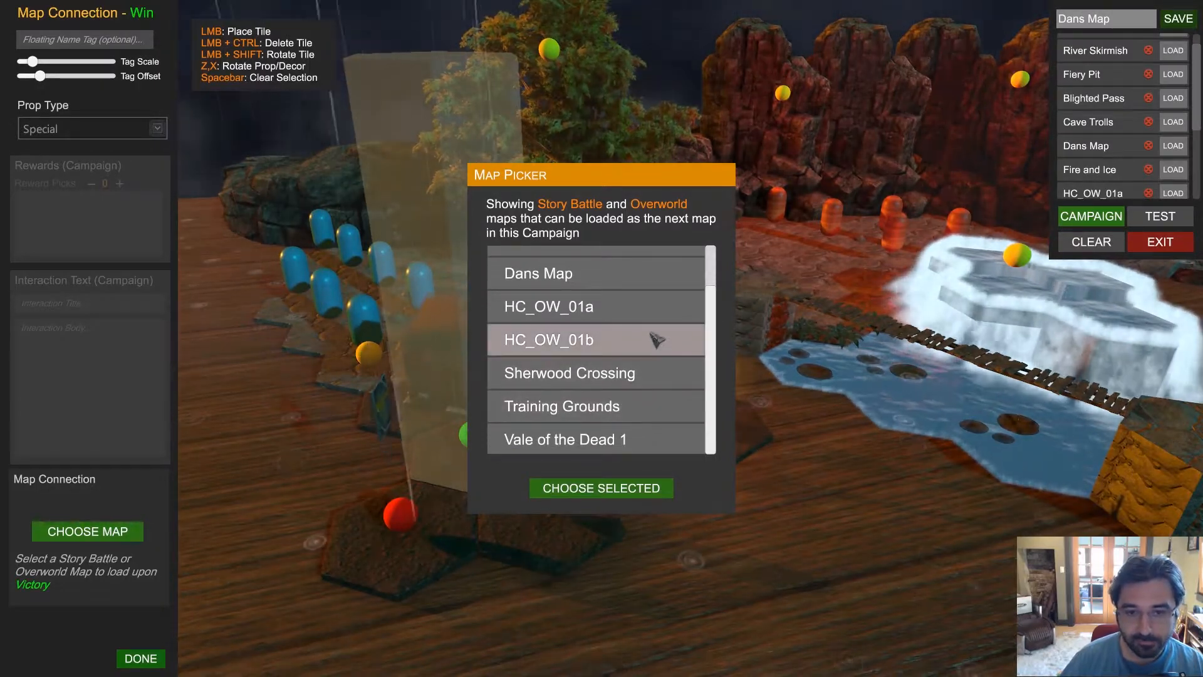
pyautogui.click(592, 496)
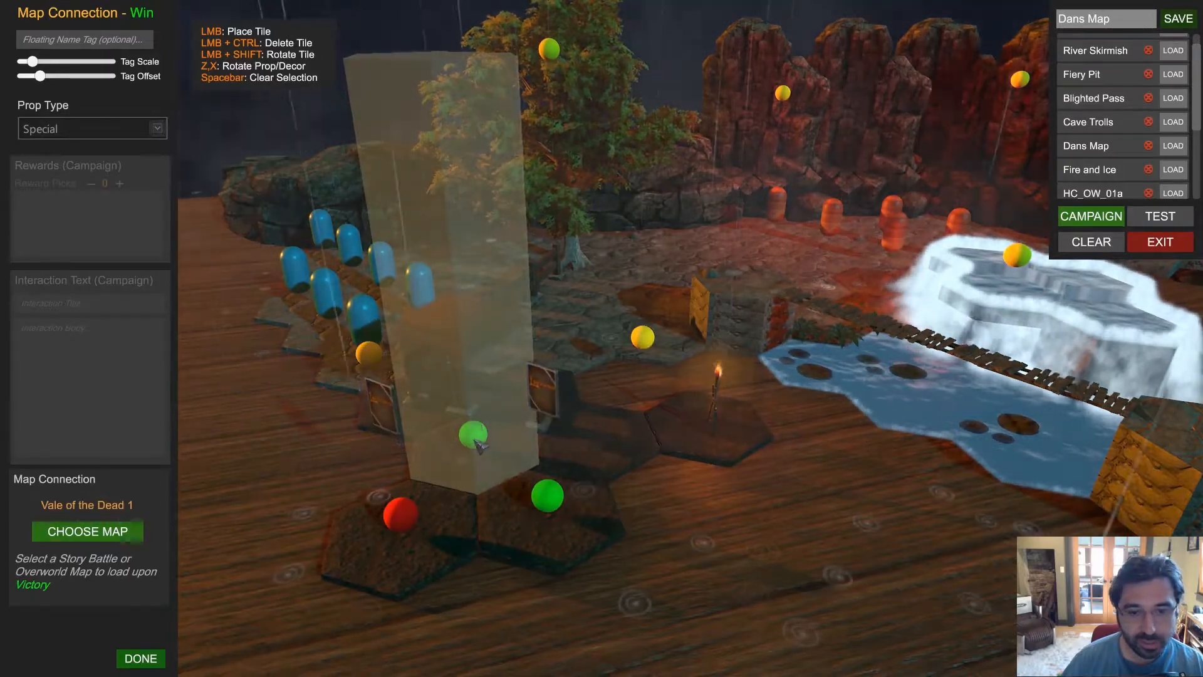
pyautogui.press('space')
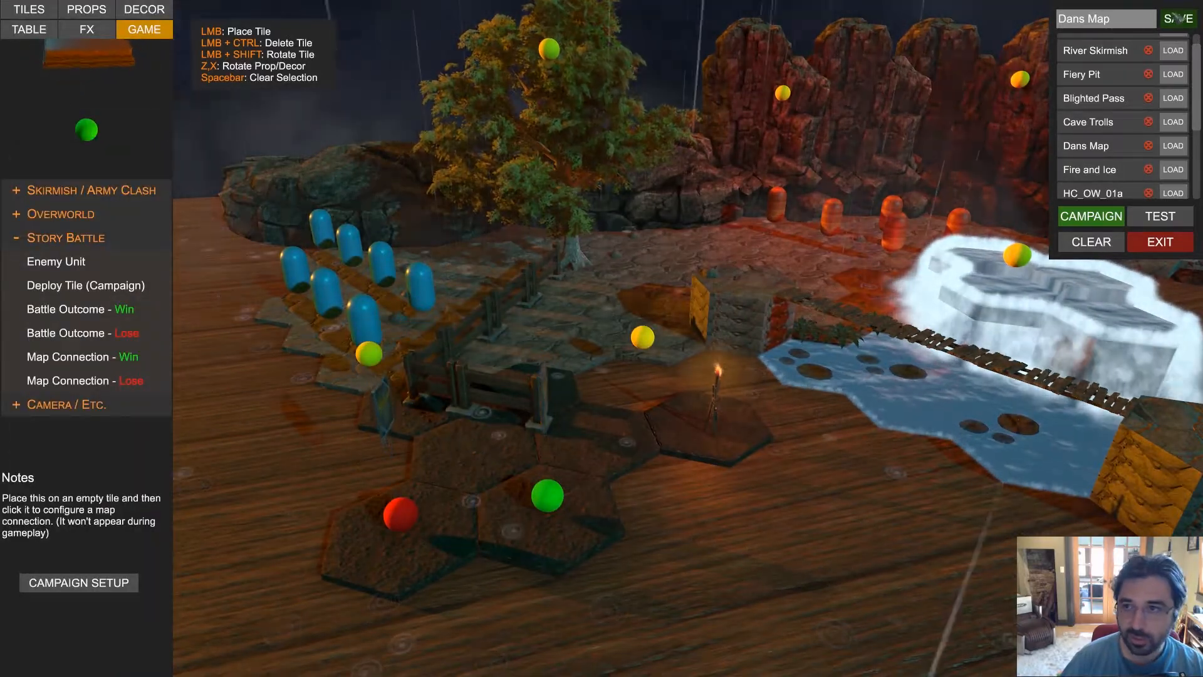
# Save the table to disk as the Story Battle Dans Map, overwriting the existing file, and close the save dialog
pyautogui.click(1167, 19)
pyautogui.click(773, 276)
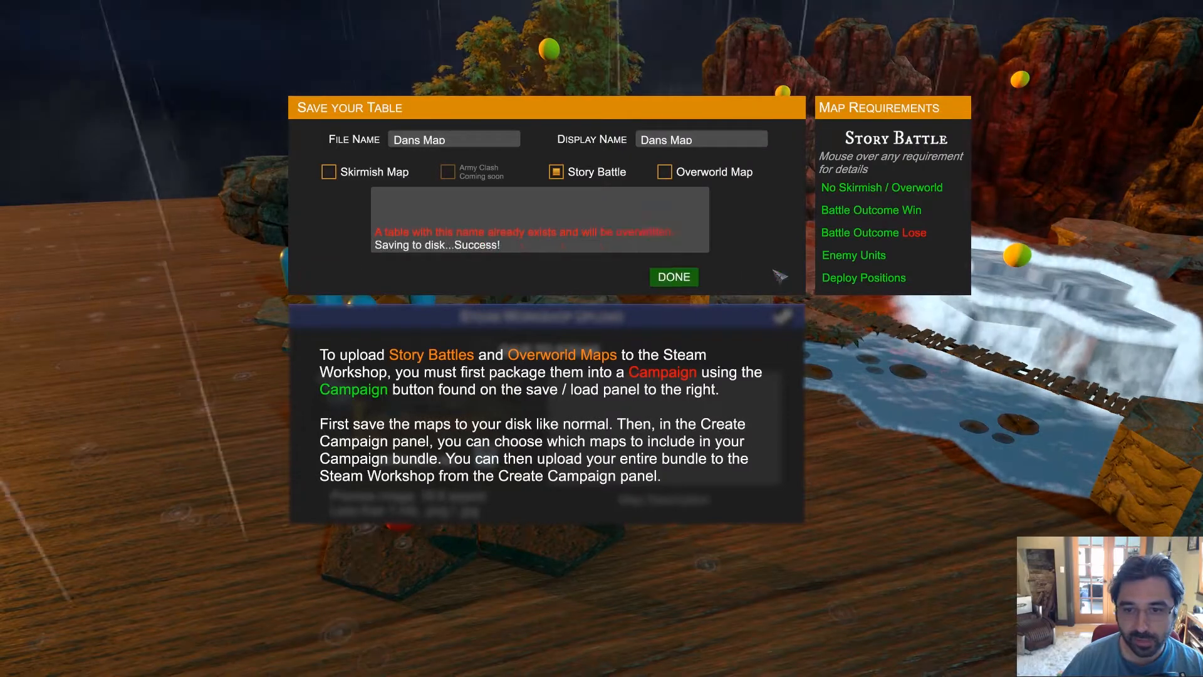
pyautogui.click(674, 276)
# Clear the whole table to start a new, empty map
pyautogui.press('s')
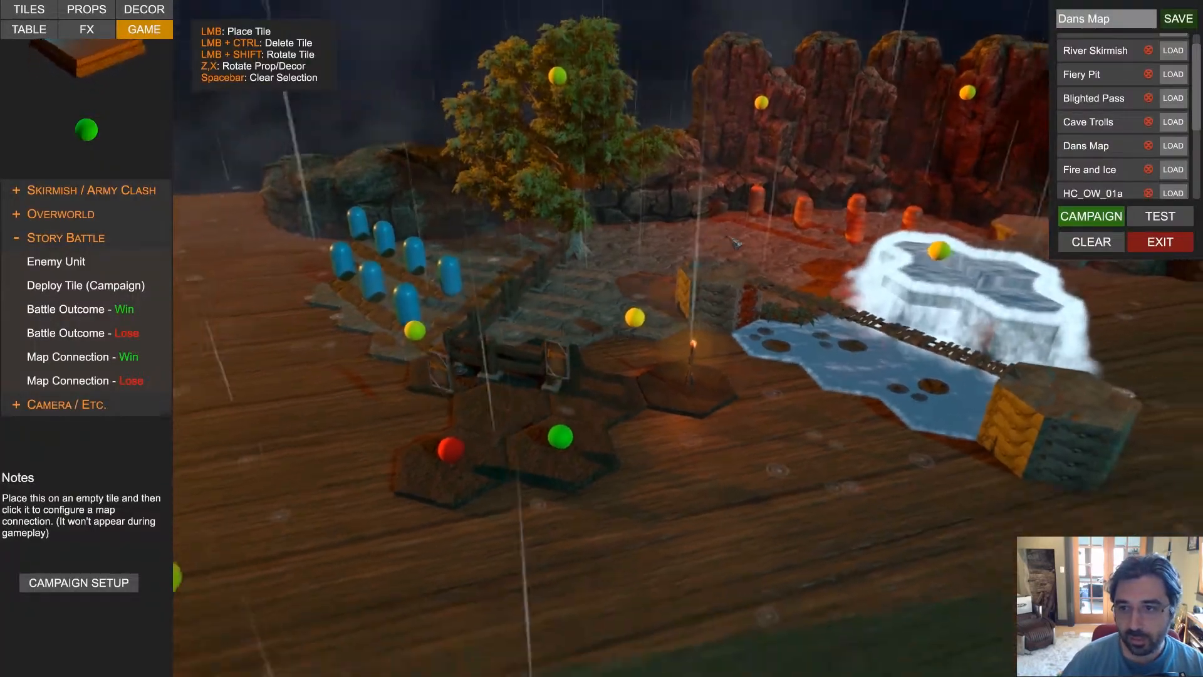
pyautogui.click(1072, 249)
pyautogui.moveTo(558, 273); pyautogui.dragTo(254, 139)
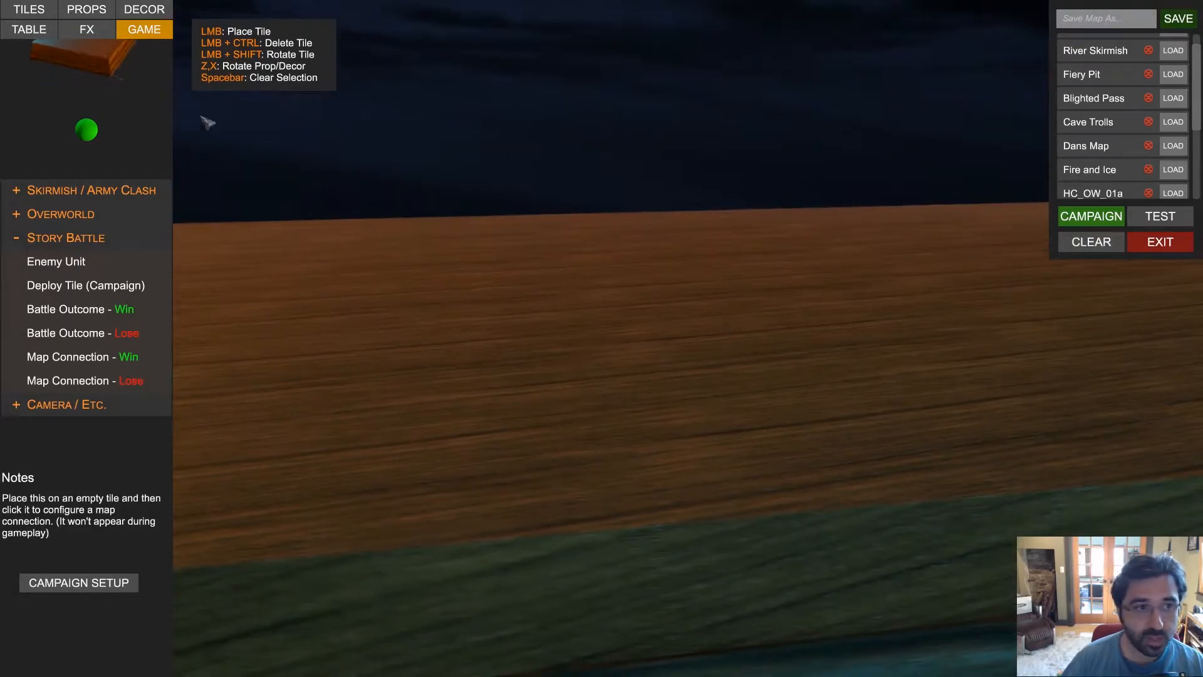
pyautogui.moveTo(477, 141); pyautogui.dragTo(263, 276)
# Cover a broad area of the empty table with Blighted Grass tiles
pyautogui.click(29, 10)
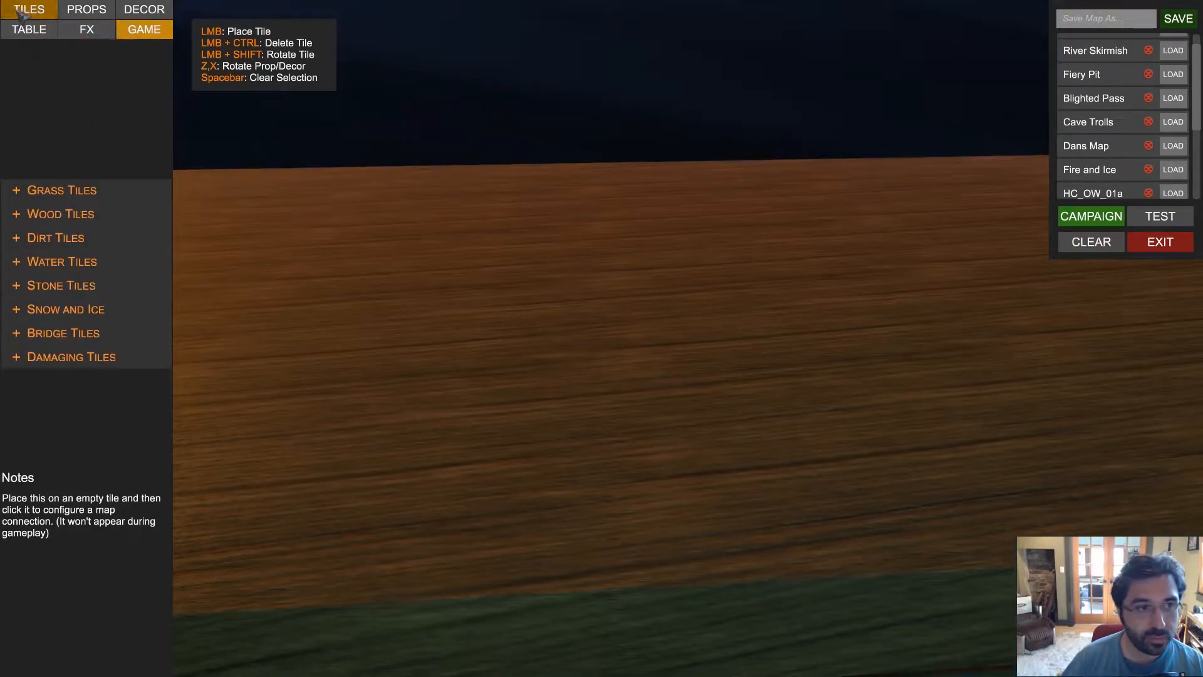
pyautogui.click(87, 191)
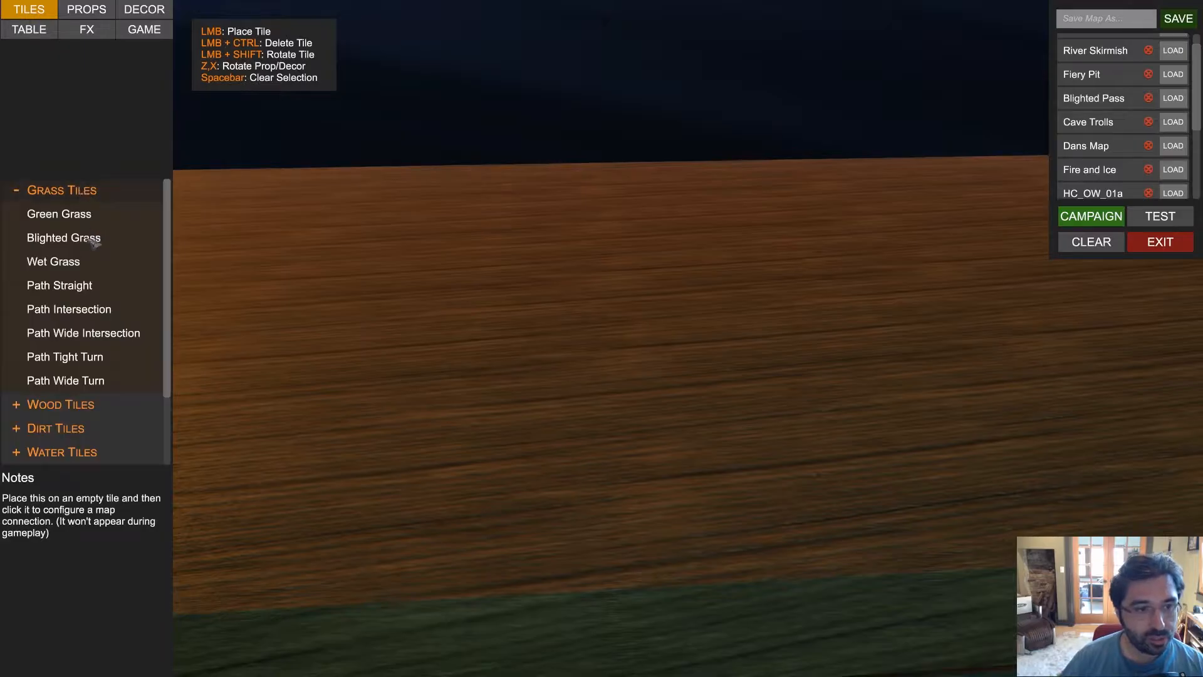
pyautogui.click(94, 241)
pyautogui.moveTo(398, 283)
pyautogui.mouseDown()
pyautogui.moveTo(787, 264)
pyautogui.moveTo(725, 293)
pyautogui.moveTo(392, 301)
pyautogui.moveTo(480, 324)
pyautogui.moveTo(813, 317)
pyautogui.moveTo(590, 349)
pyautogui.moveTo(389, 351)
pyautogui.moveTo(538, 383)
pyautogui.moveTo(830, 354)
pyautogui.moveTo(834, 391)
pyautogui.moveTo(549, 406)
pyautogui.moveTo(349, 402)
pyautogui.moveTo(343, 357)
pyautogui.moveTo(362, 276)
pyautogui.moveTo(816, 251)
pyautogui.moveTo(545, 261)
pyautogui.mouseUp()
pyautogui.scroll(3, 522, 376)
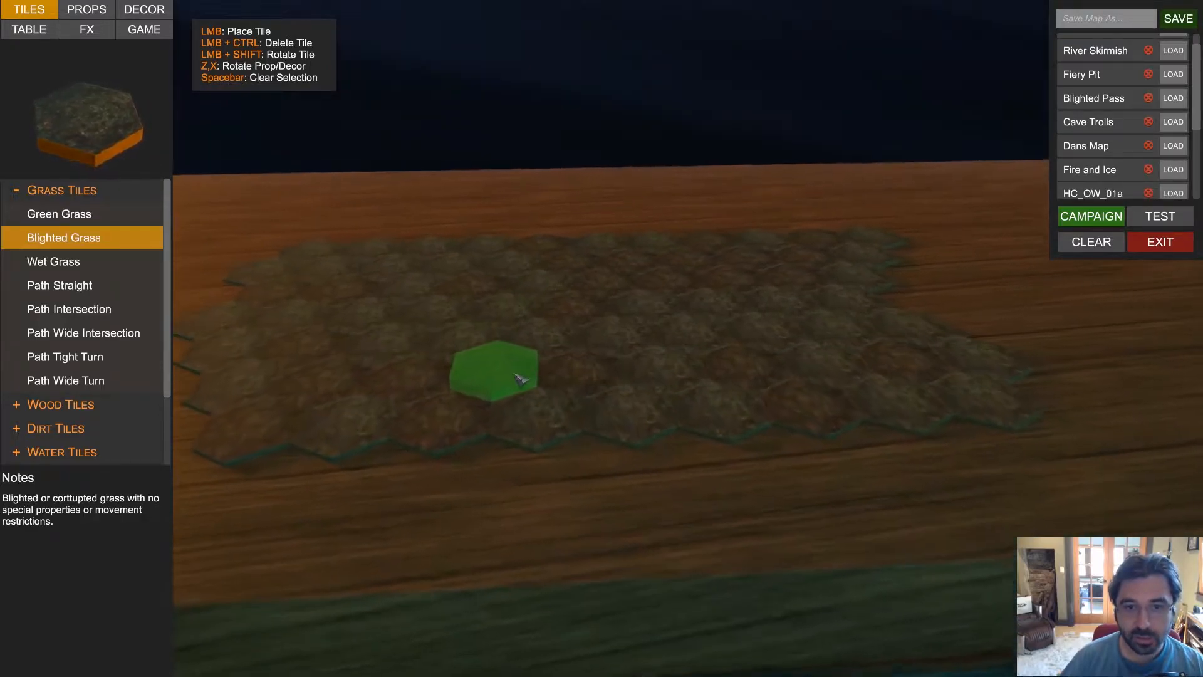
pyautogui.scroll(-3, 501, 367)
# Scatter overworld Dead Trees props across most of the blighted grass, leaving some clearings free, and clear the selection
pyautogui.click(144, 29)
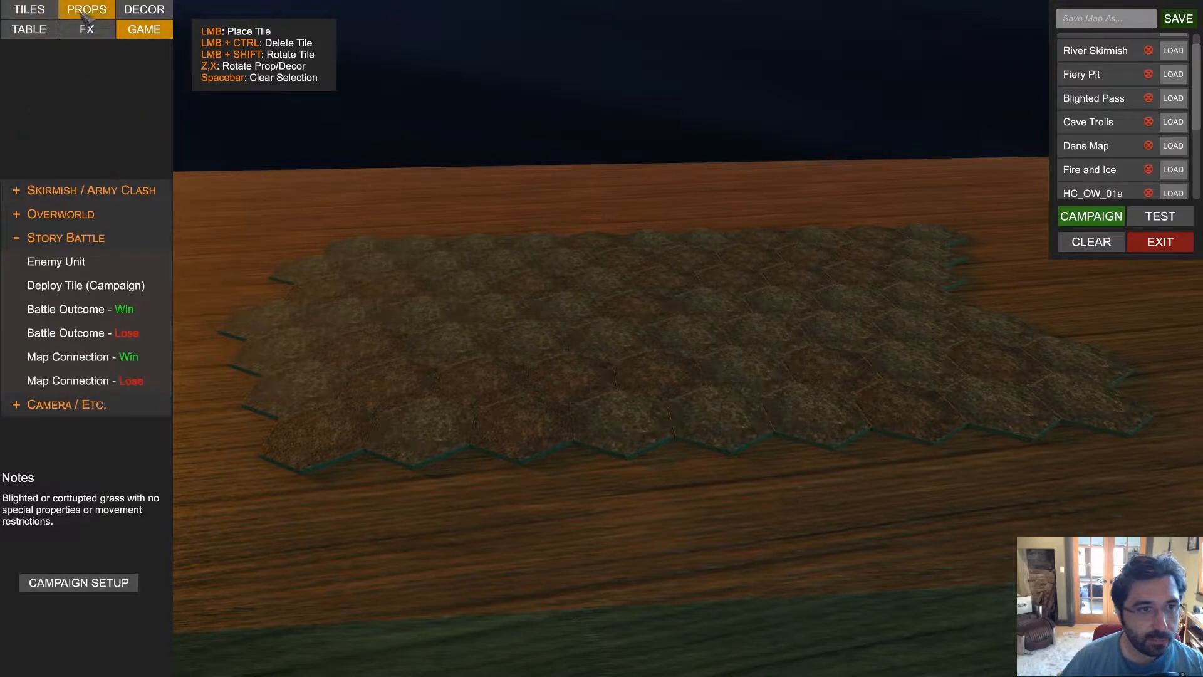
pyautogui.click(85, 14)
pyautogui.click(70, 196)
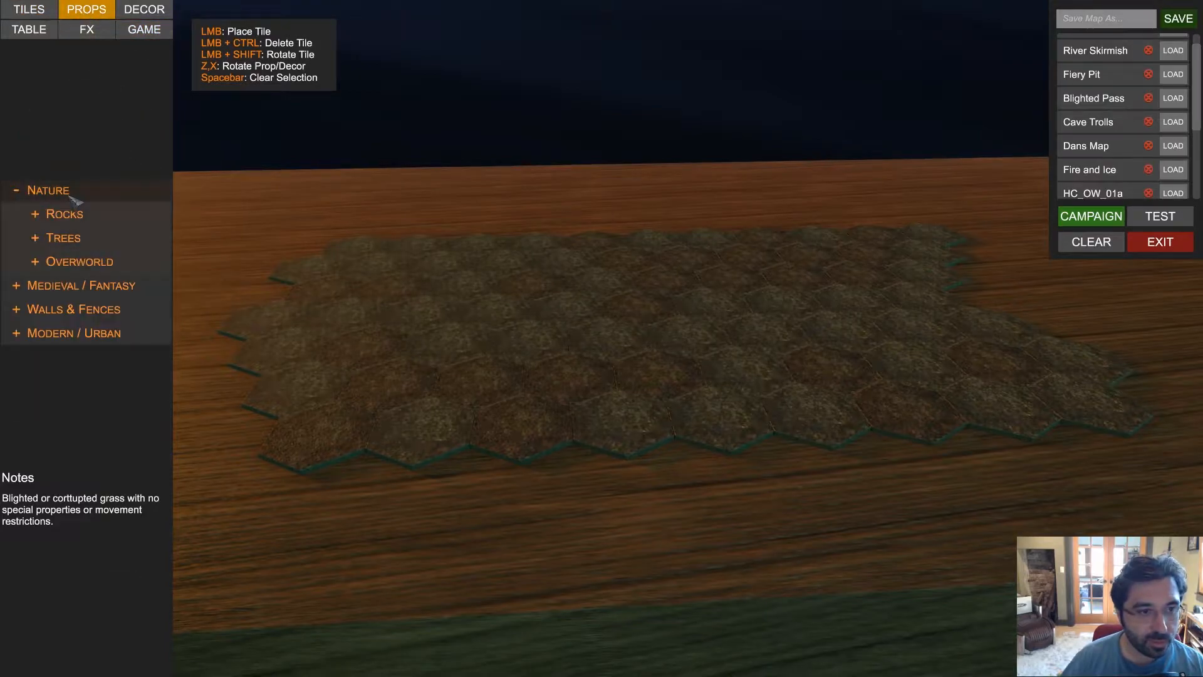
pyautogui.click(86, 262)
pyautogui.click(118, 385)
pyautogui.click(417, 244)
pyautogui.click(769, 244)
pyautogui.click(595, 250)
pyautogui.click(532, 254)
pyautogui.click(721, 310)
pyautogui.click(771, 307)
pyautogui.click(893, 357)
pyautogui.click(917, 413)
pyautogui.click(725, 411)
pyautogui.click(623, 415)
pyautogui.click(746, 362)
pyautogui.click(861, 273)
pyautogui.click(624, 254)
pyautogui.click(527, 282)
pyautogui.click(452, 269)
pyautogui.click(498, 307)
pyautogui.click(532, 407)
pyautogui.click(407, 388)
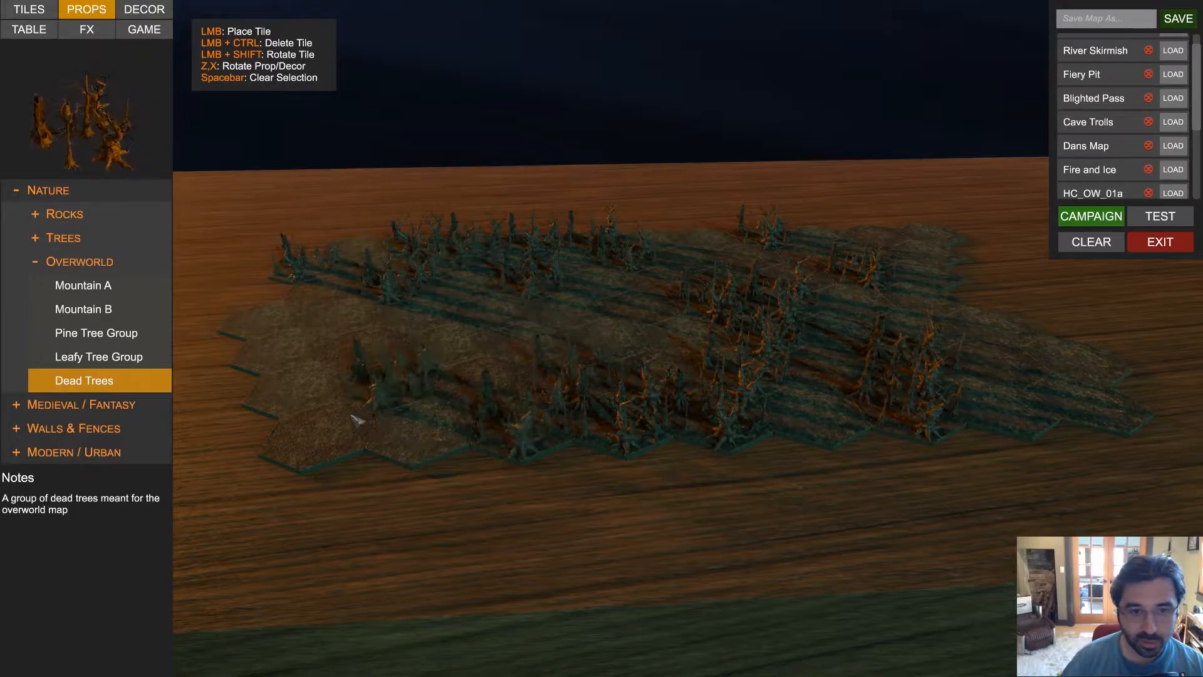
pyautogui.click(671, 335)
pyautogui.click(1006, 369)
pyautogui.click(827, 408)
pyautogui.click(1009, 406)
pyautogui.click(918, 307)
pyautogui.click(934, 254)
pyautogui.click(874, 235)
pyautogui.click(438, 419)
pyautogui.click(326, 433)
pyautogui.click(350, 282)
pyautogui.press('w')
pyautogui.click(715, 264)
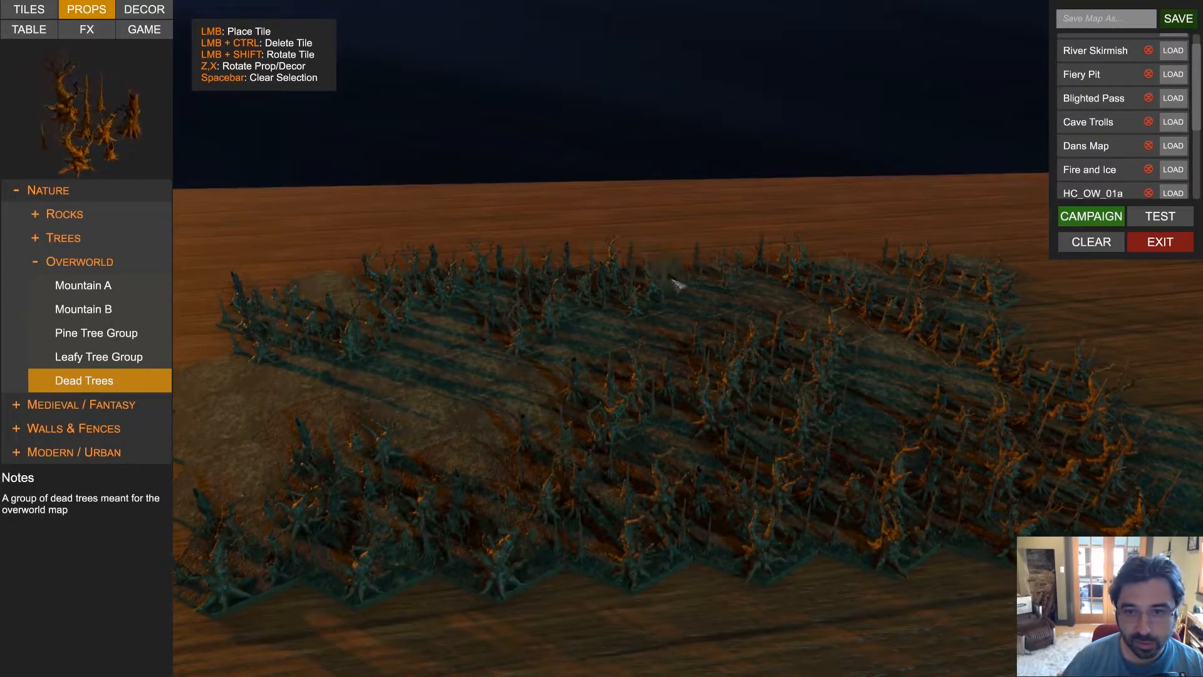
pyautogui.press('s')
pyautogui.press('space')
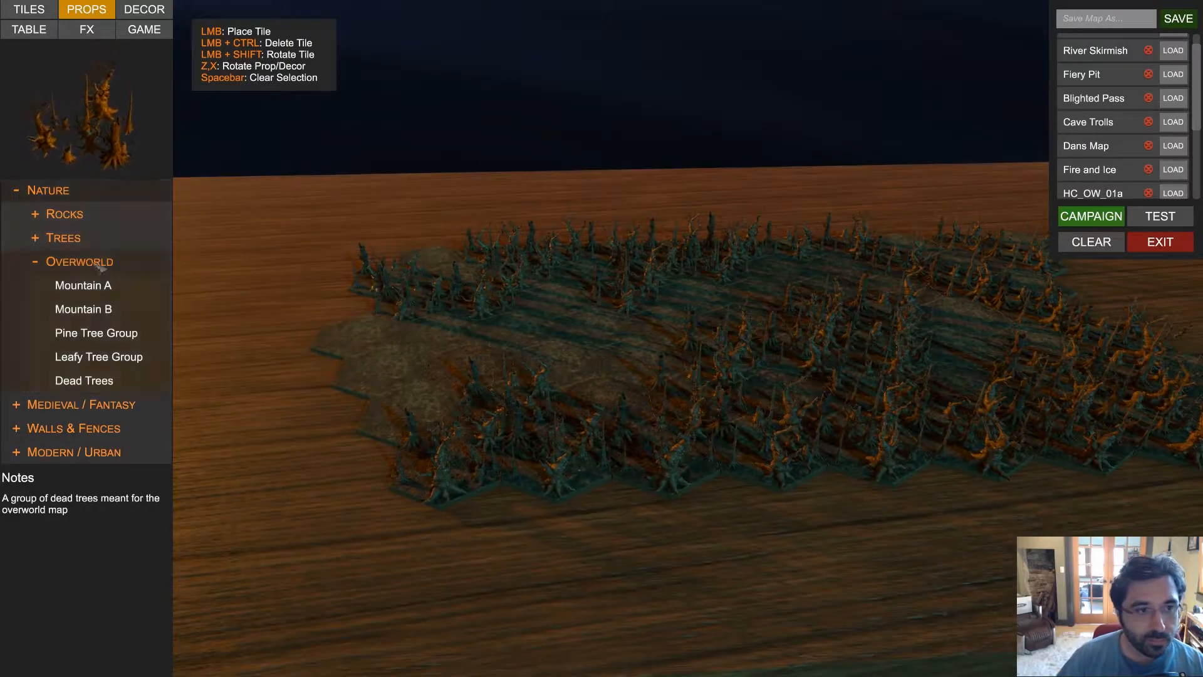
# Place a rotated overworld Worldfather Chapel prop among the dead trees in the rear left part of the map
pyautogui.click(69, 191)
pyautogui.press('w')
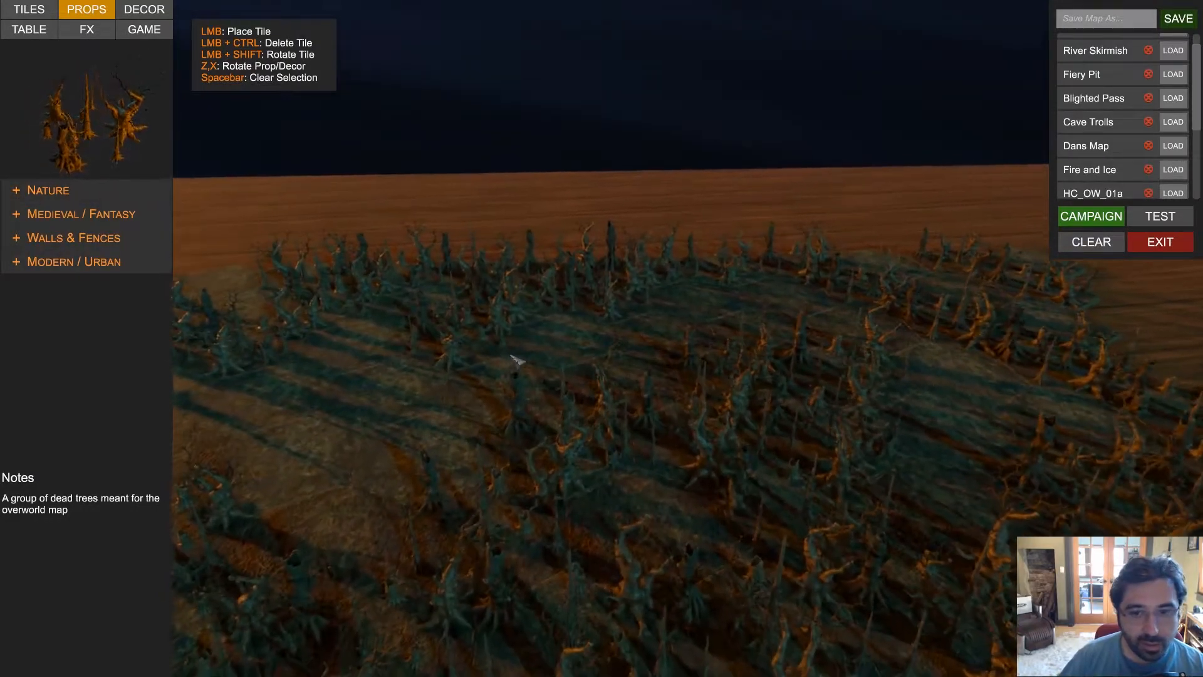
pyautogui.press('s')
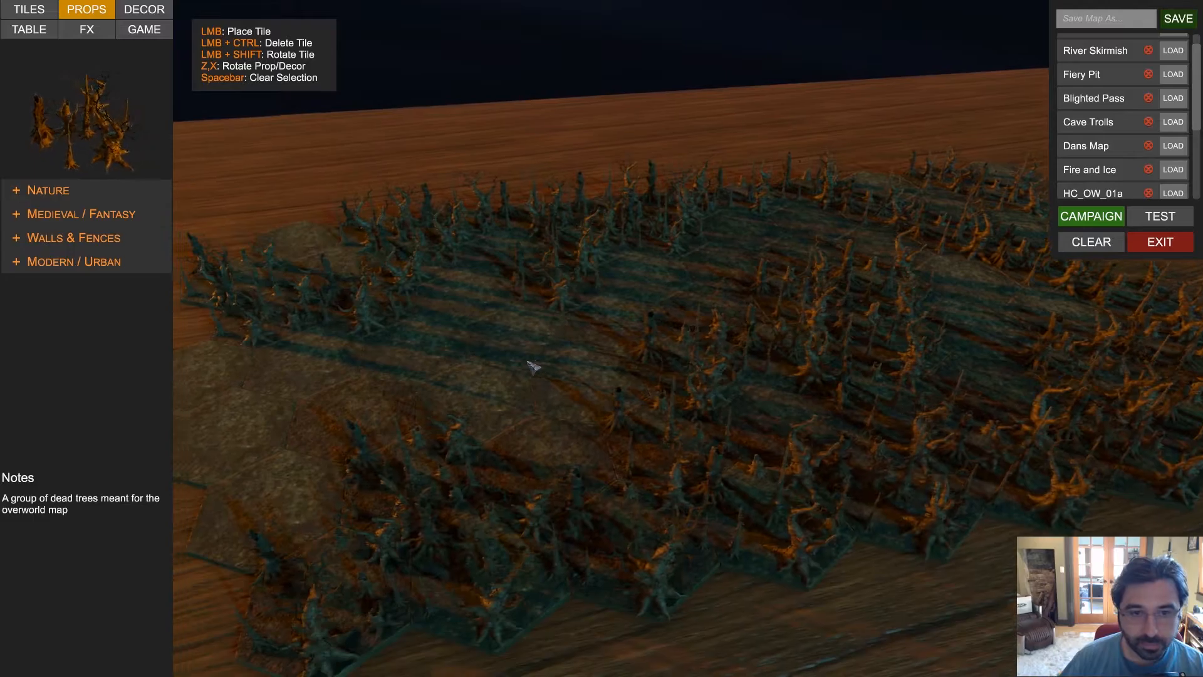
pyautogui.press('a')
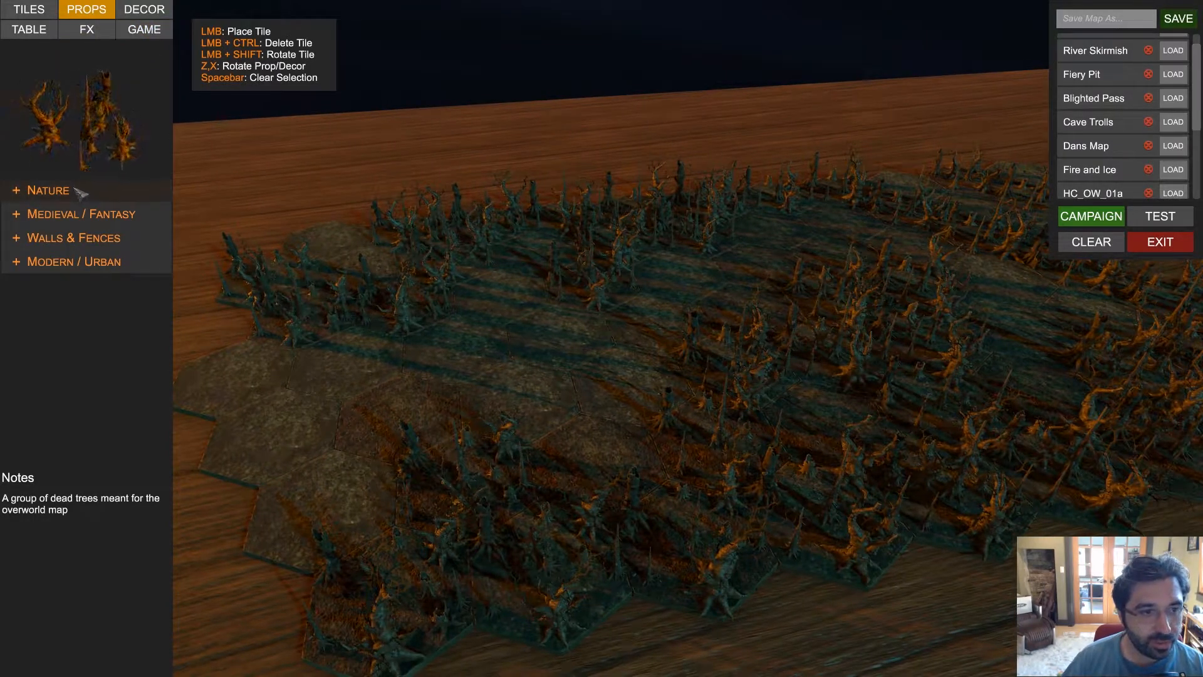
pyautogui.click(79, 220)
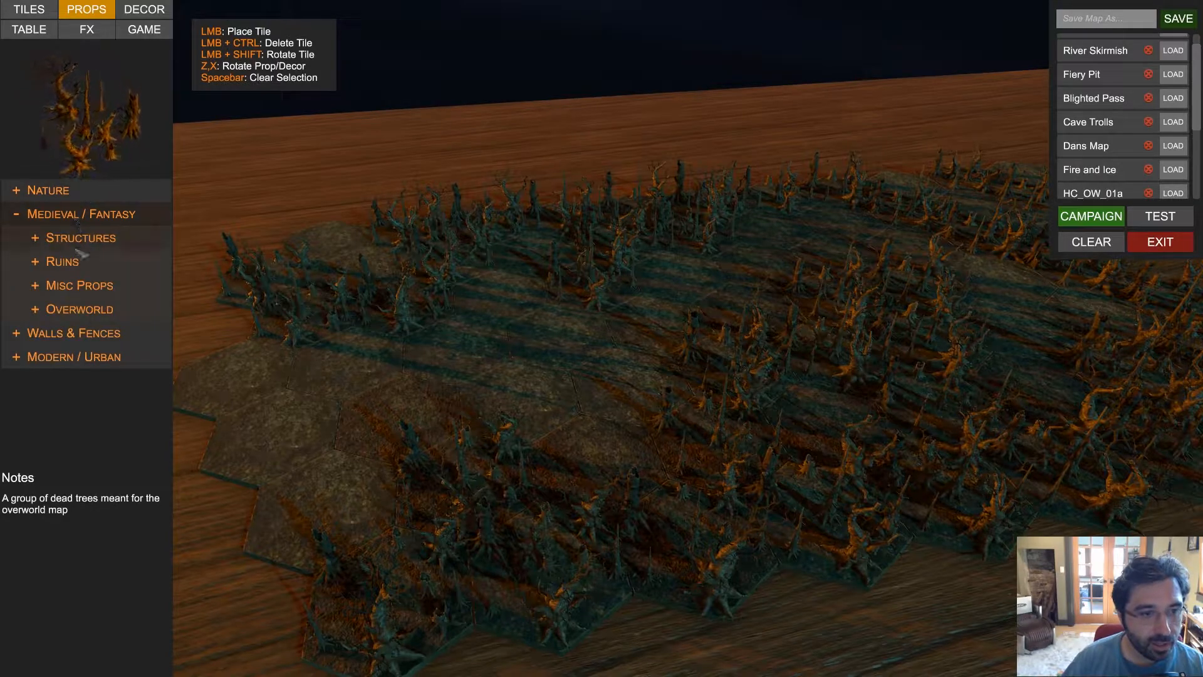
pyautogui.click(80, 241)
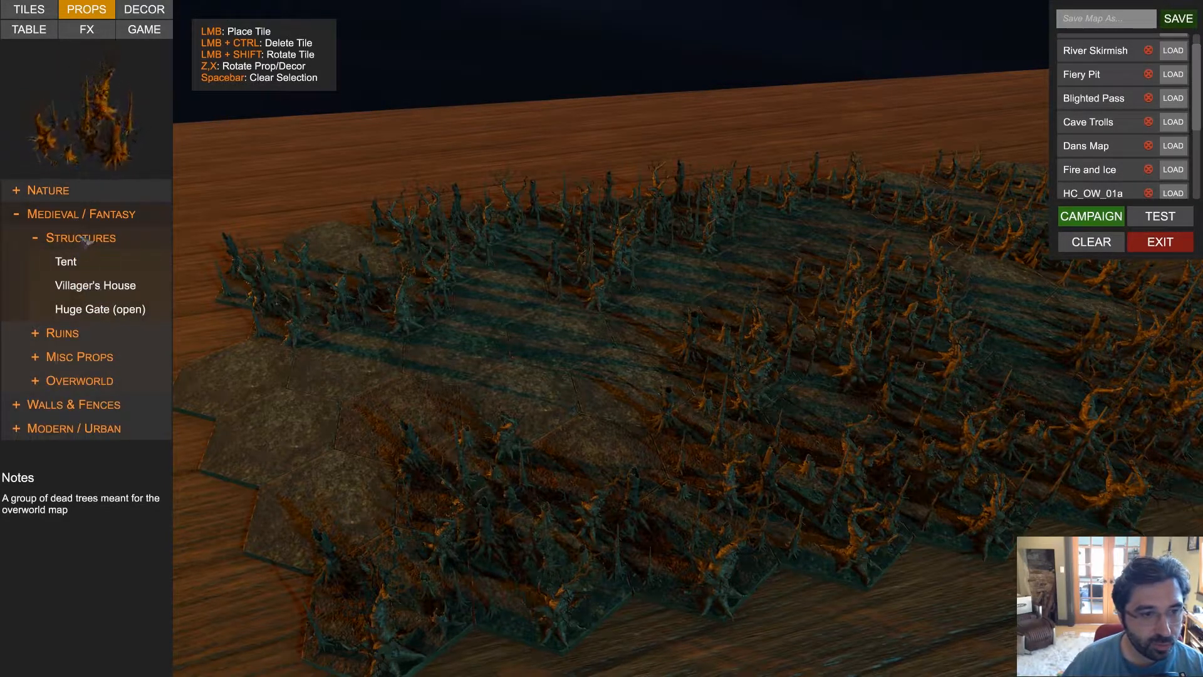
pyautogui.click(85, 241)
pyautogui.click(83, 311)
pyautogui.moveTo(164, 353); pyautogui.dragTo(166, 392)
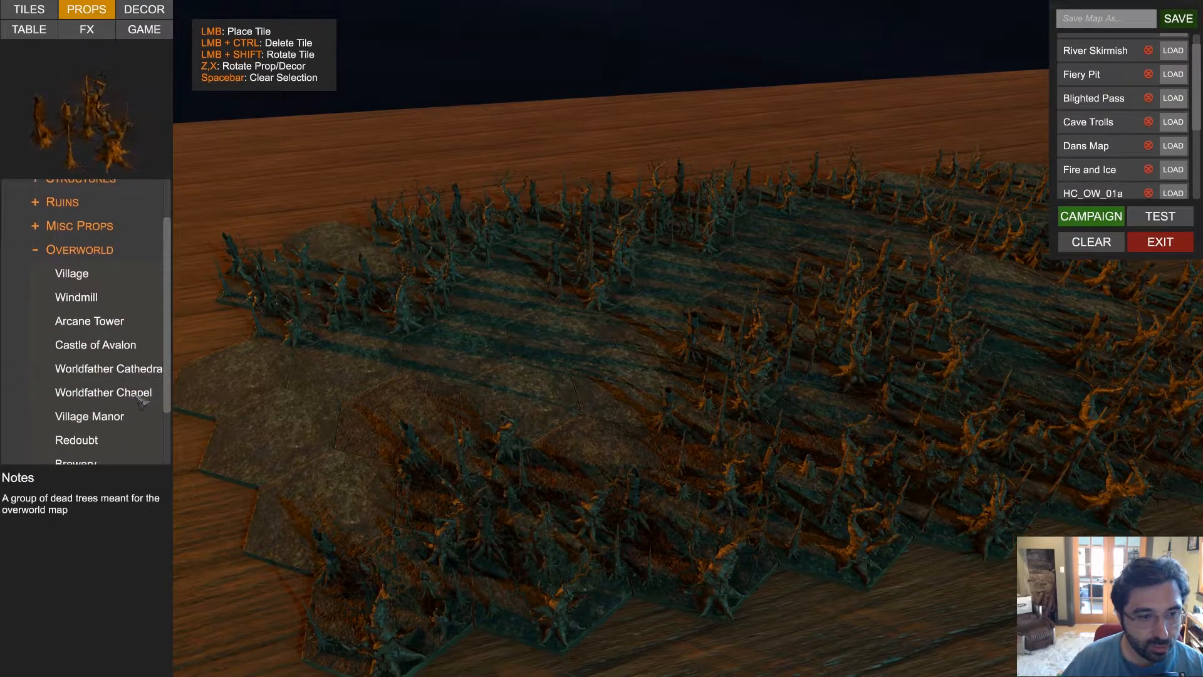
pyautogui.click(139, 399)
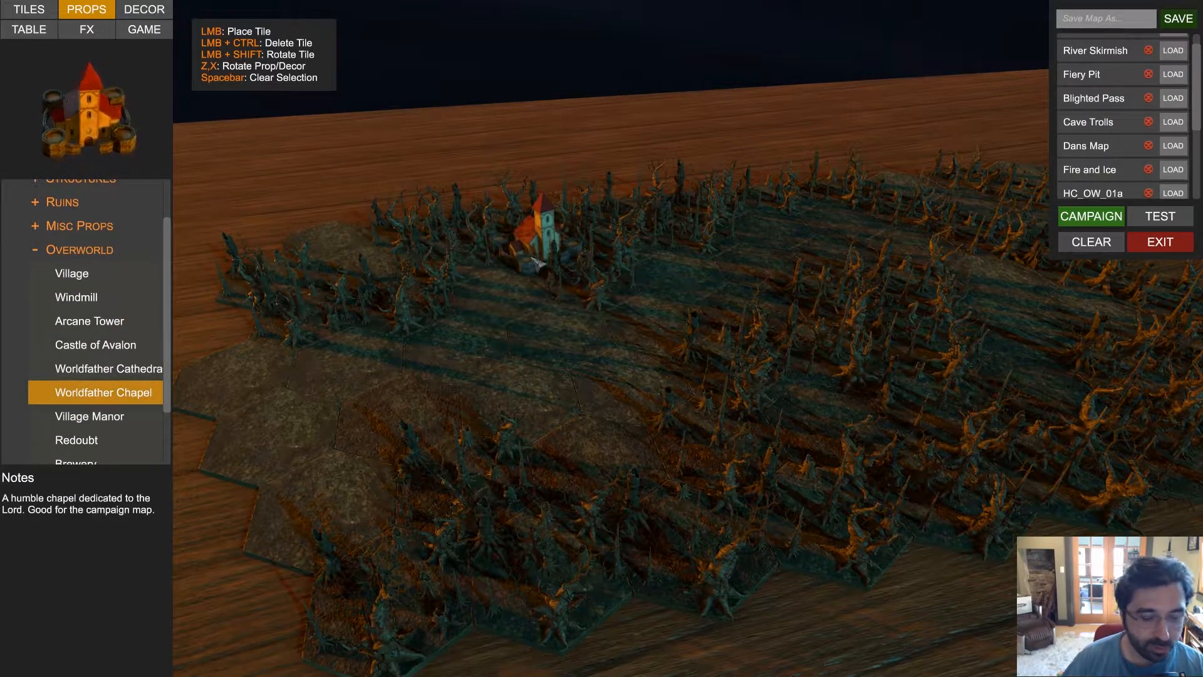
pyautogui.press('z')
pyautogui.press('z')
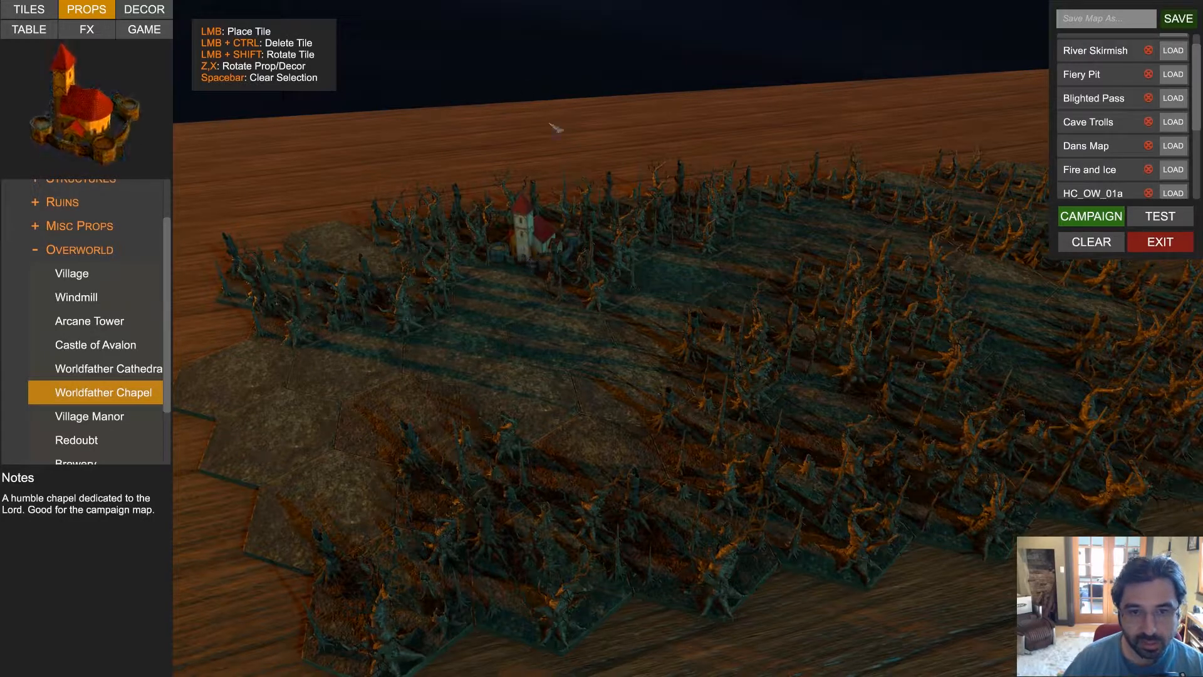
pyautogui.click(97, 251)
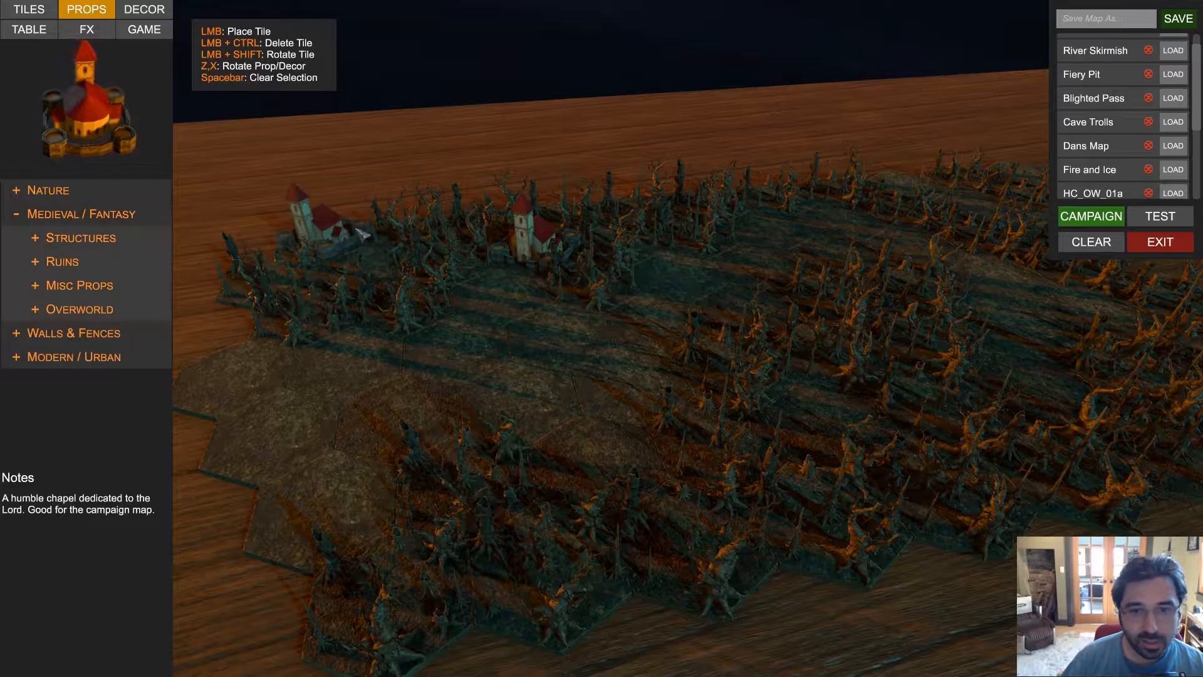
# Place an overworld Enemy Army marker in the clearing at the rear right of the map and clear the selection
pyautogui.click(144, 29)
pyautogui.click(75, 238)
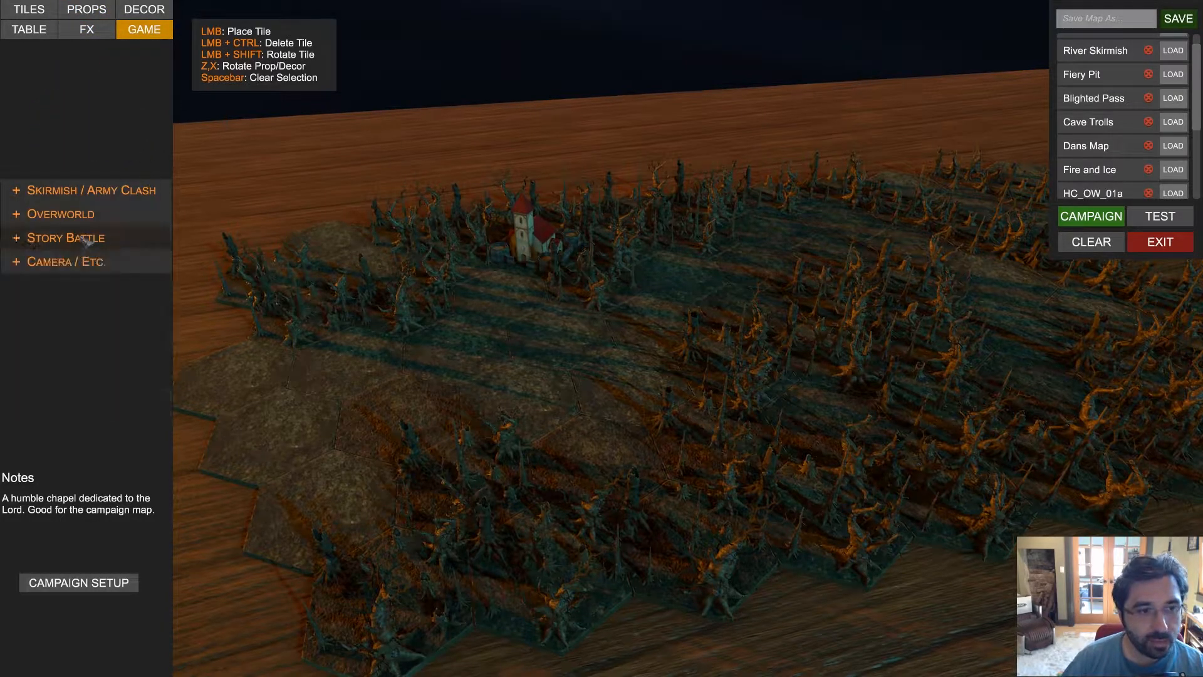
pyautogui.click(88, 216)
pyautogui.click(71, 239)
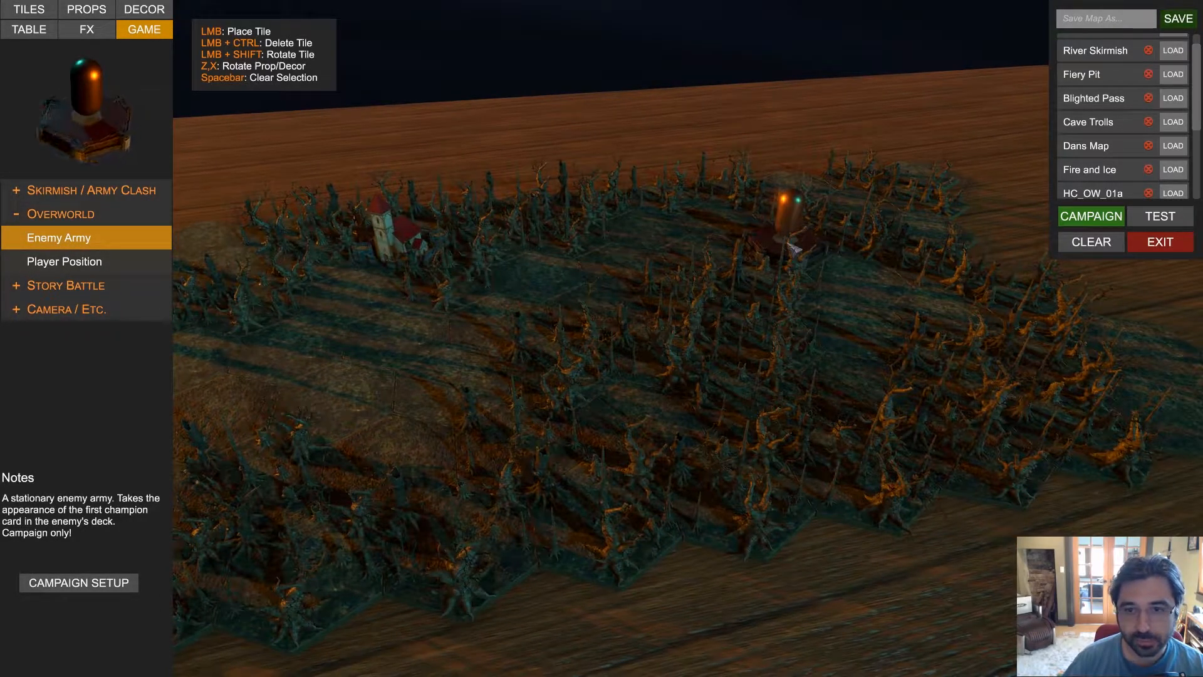
pyautogui.press('space')
# Open the Enemy Army marker's settings and assign the Bone Giant card as its unit
pyautogui.moveTo(605, 140); pyautogui.dragTo(836, 257)
pyautogui.click(837, 257)
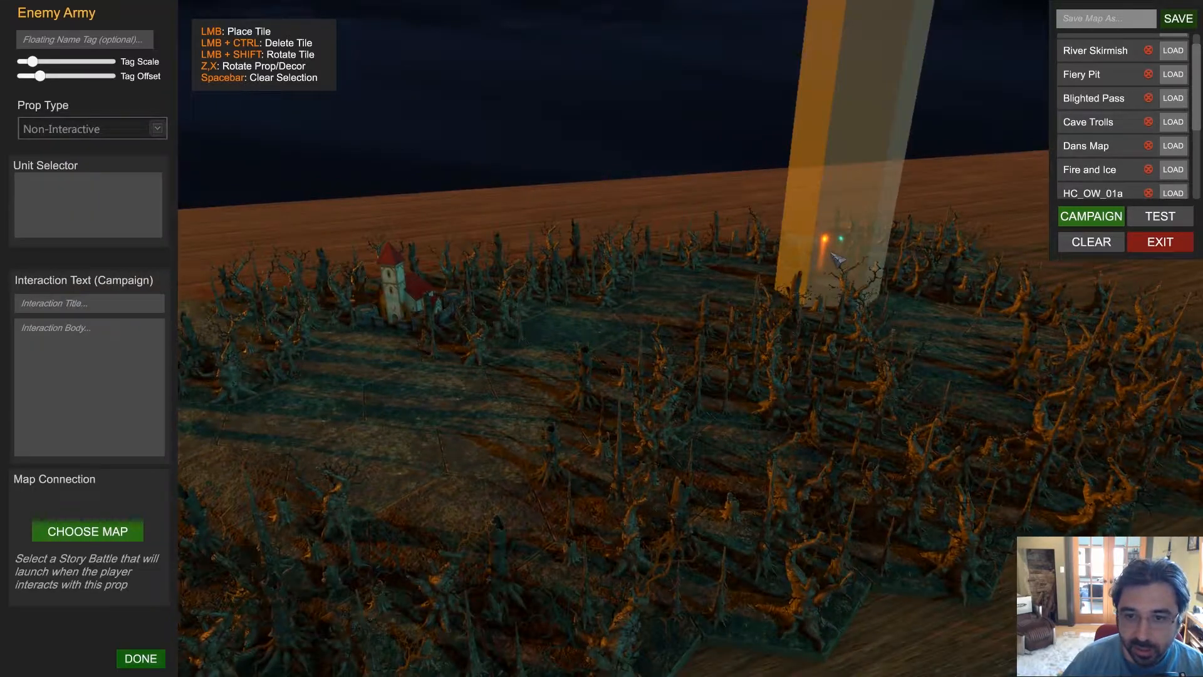
pyautogui.click(103, 208)
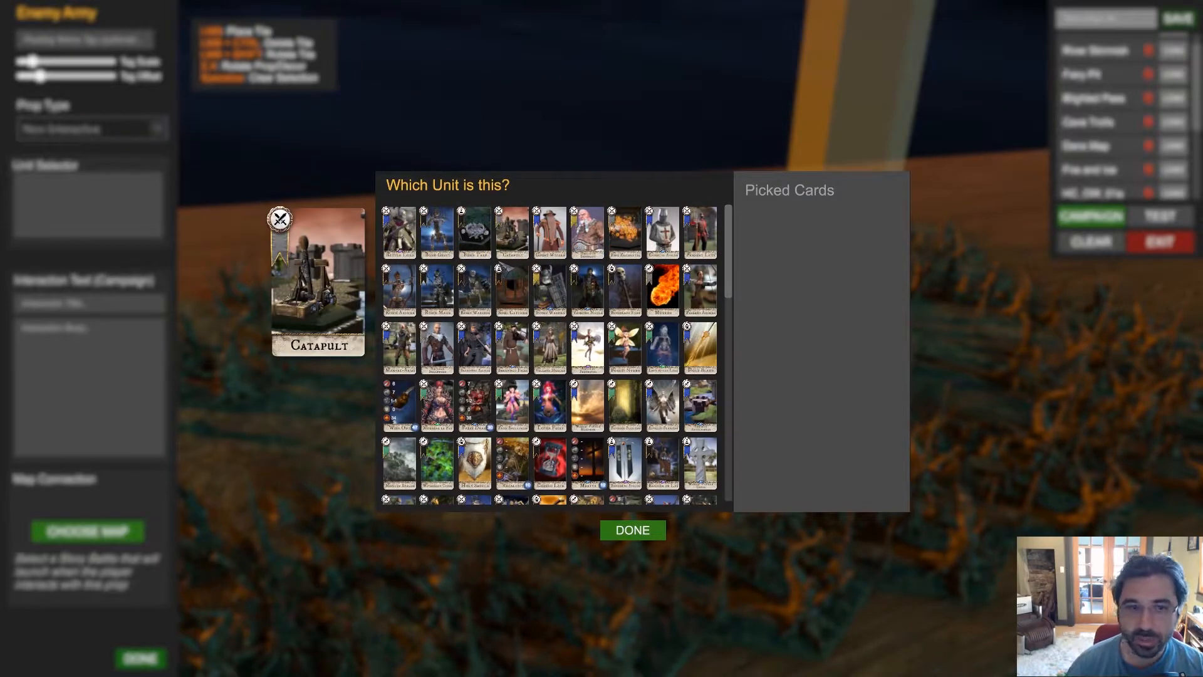
pyautogui.click(433, 229)
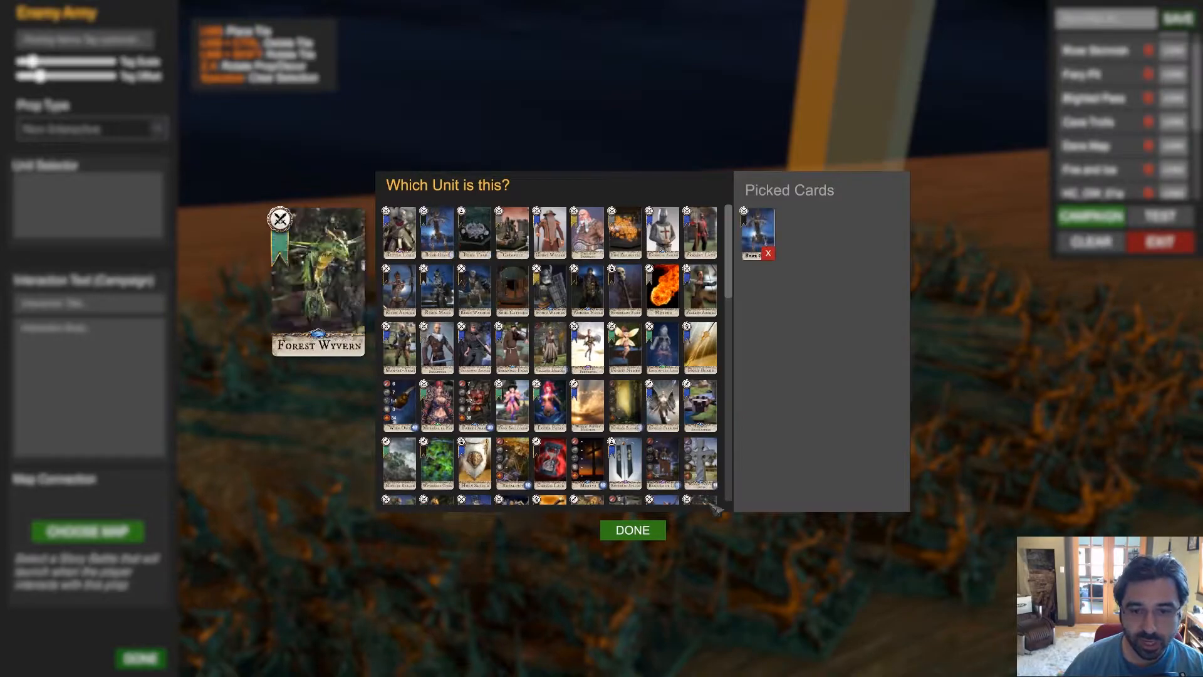
pyautogui.click(643, 531)
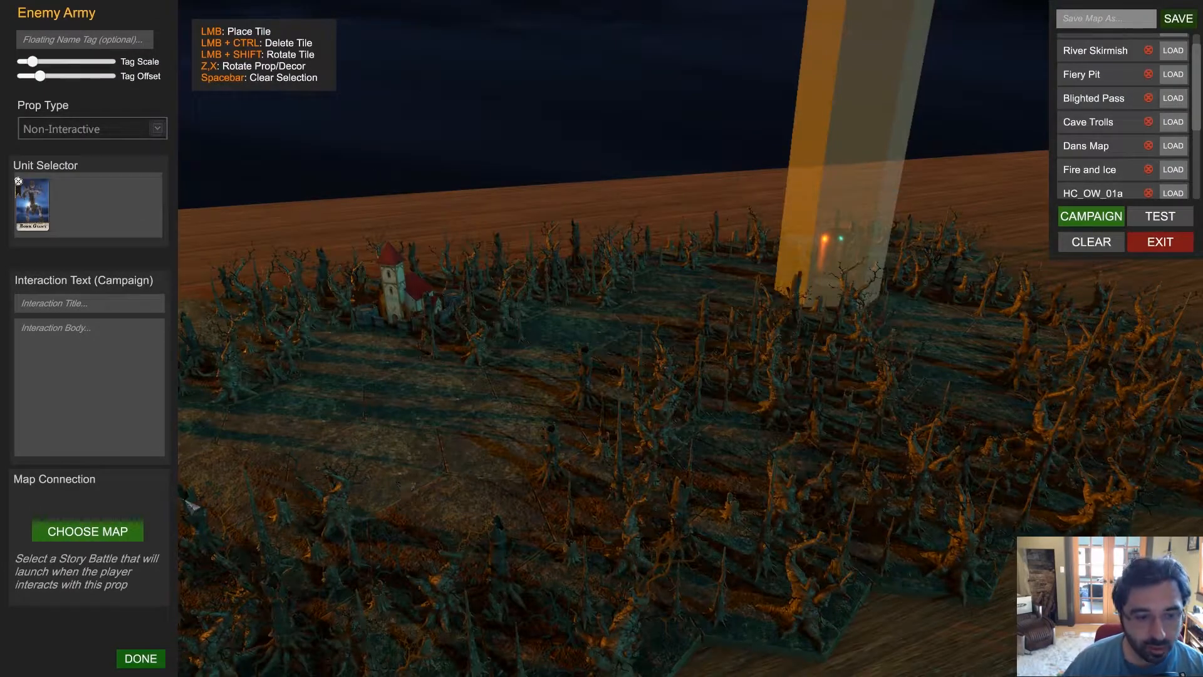
# Connect the Enemy Army marker to the Blighted Pass story battle and close its settings
pyautogui.click(122, 536)
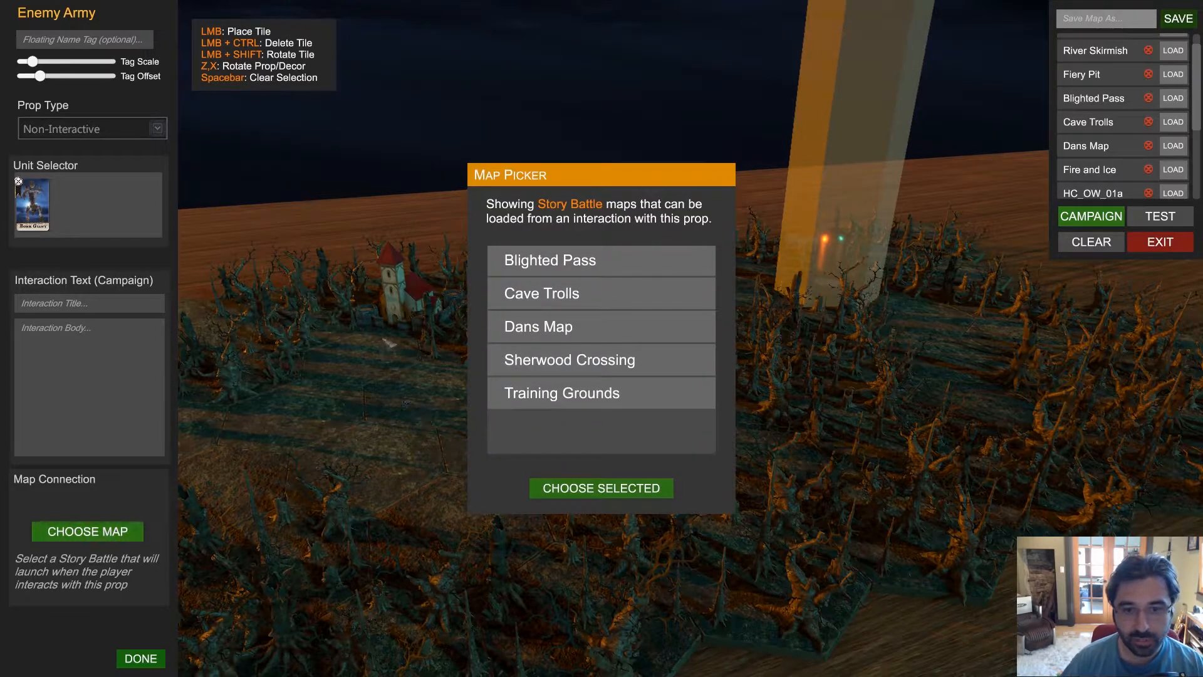
pyautogui.click(577, 269)
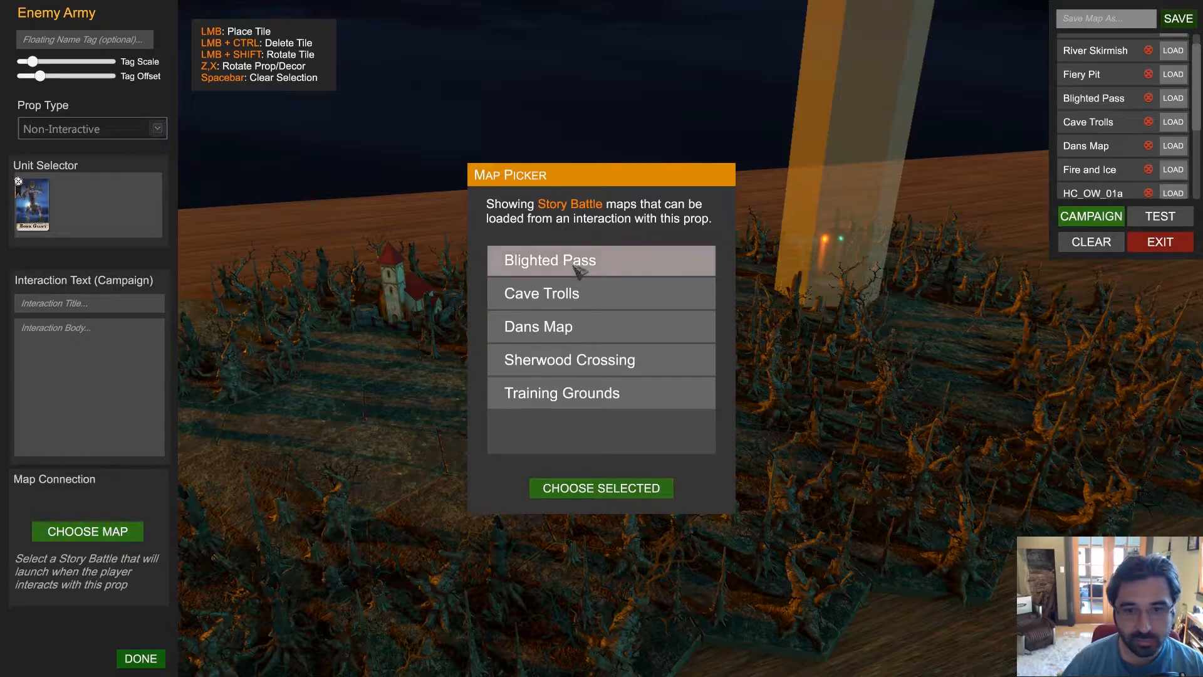
pyautogui.click(655, 495)
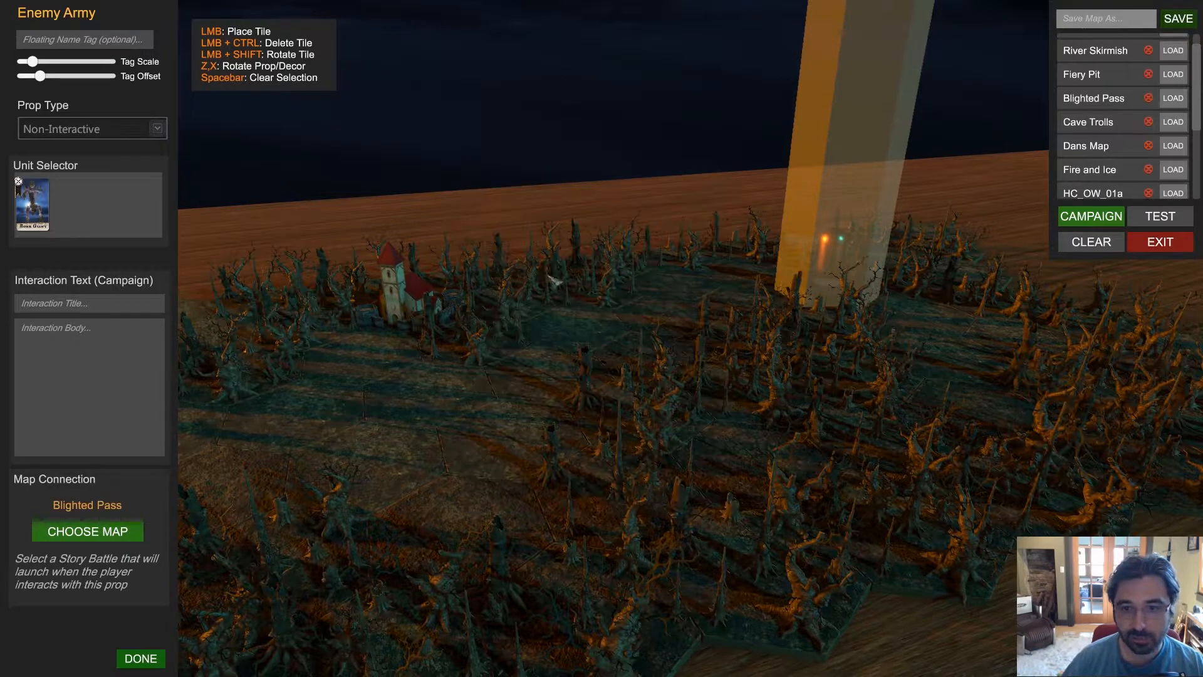
pyautogui.press('space')
# Give the Worldfather Chapel the floating name tag "Dans House" and slightly increase the tag's scale and offset
pyautogui.press('w')
pyautogui.press('a')
pyautogui.press('s')
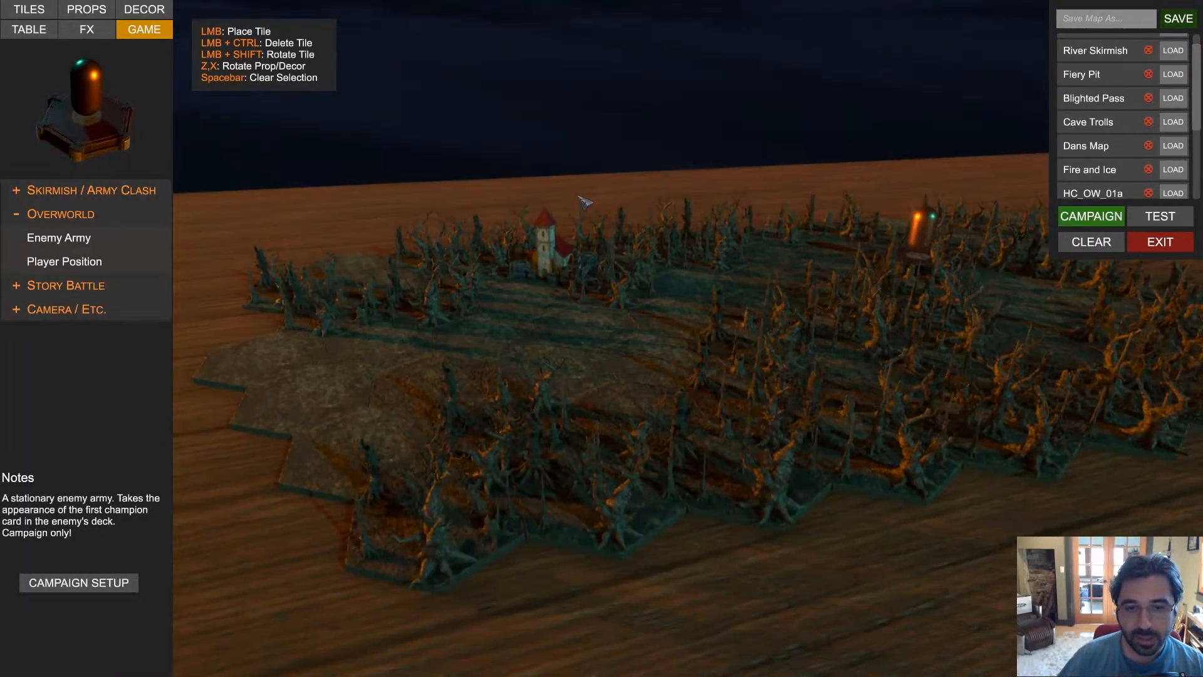
pyautogui.press('w')
pyautogui.click(582, 264)
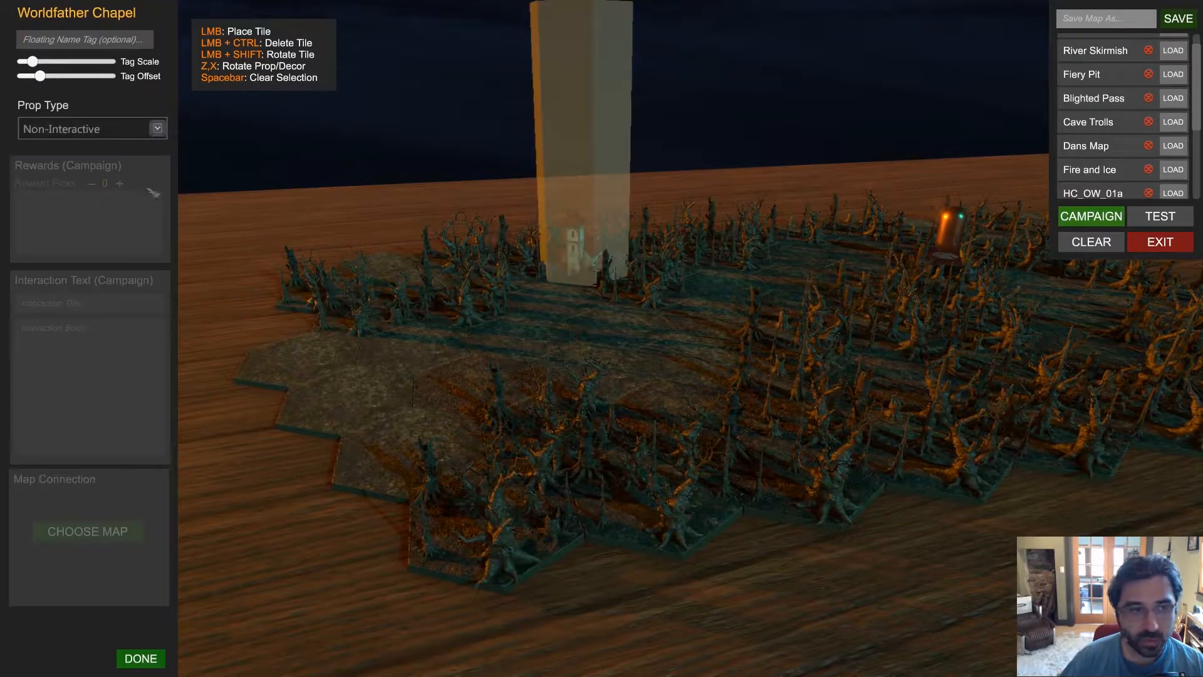
pyautogui.click(69, 45)
pyautogui.write('Dans House')
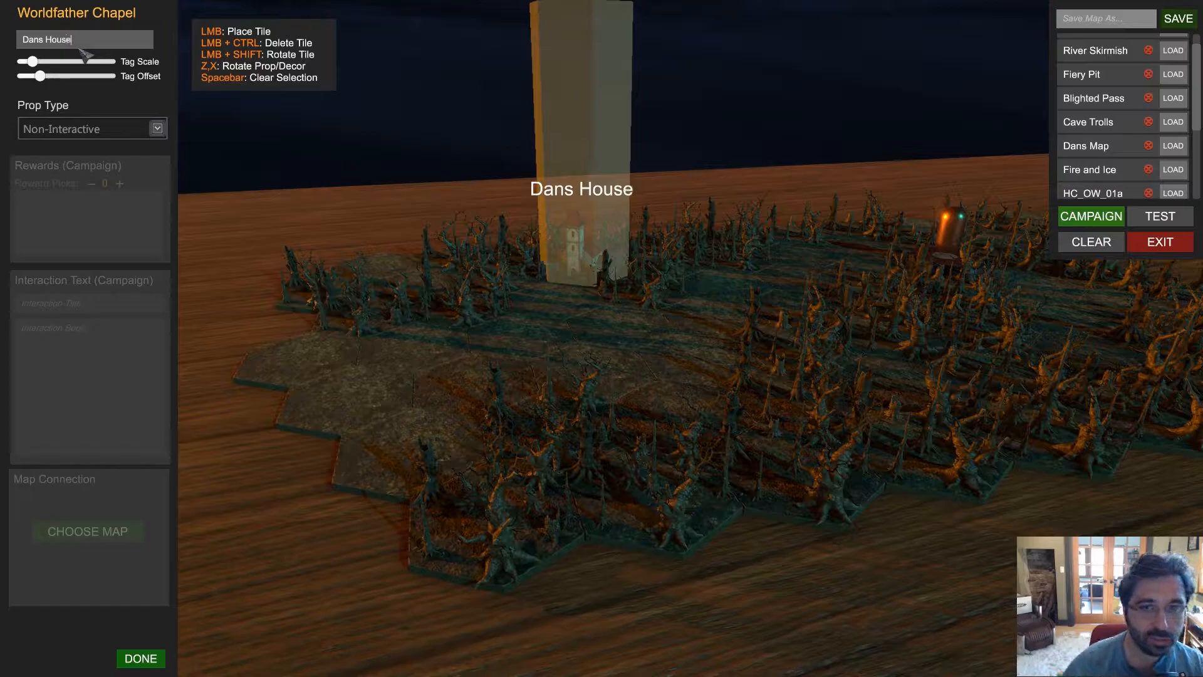
pyautogui.moveTo(38, 65)
pyautogui.mouseDown()
pyautogui.moveTo(109, 65)
pyautogui.moveTo(62, 65)
pyautogui.moveTo(48, 79)
pyautogui.moveTo(80, 77)
pyautogui.moveTo(42, 82)
pyautogui.mouseUp()
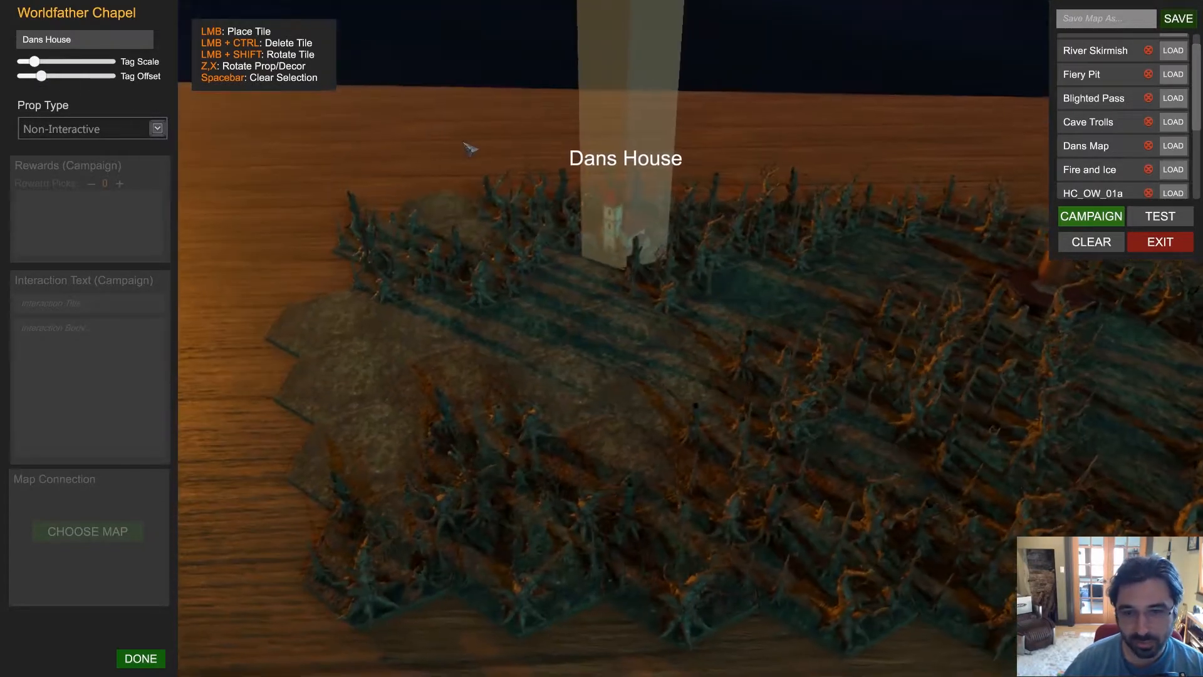
pyautogui.press('space')
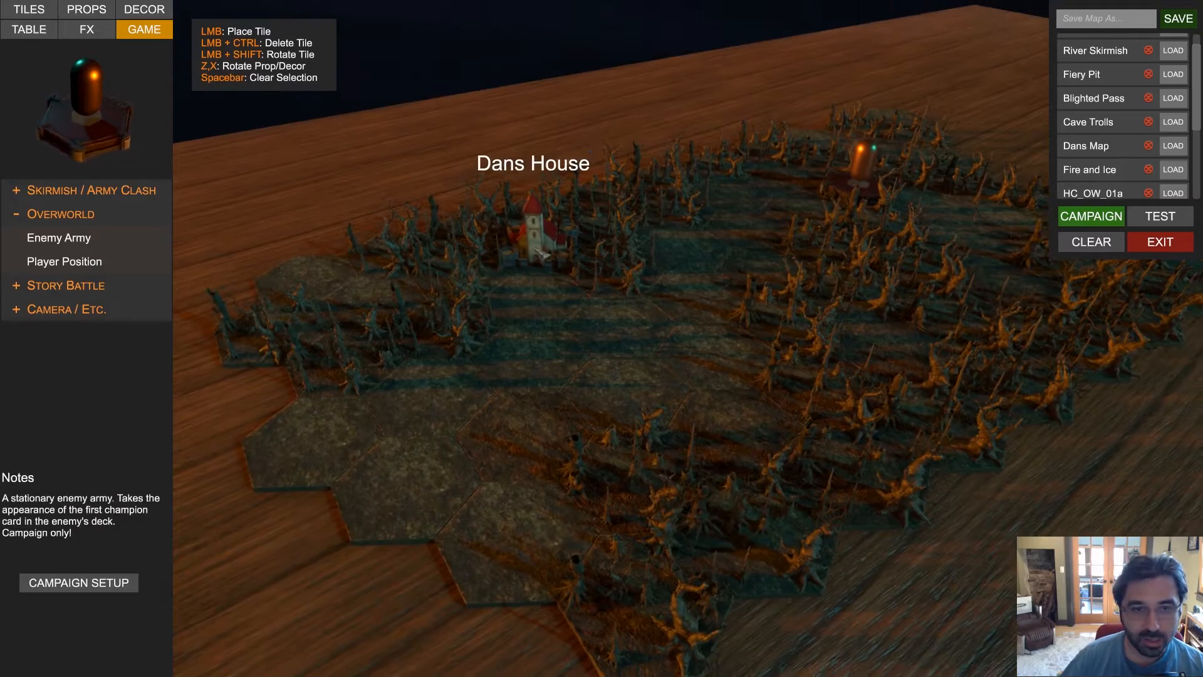
# Make the chapel a Reward (Campaign) prop with 1 reward pick and choose the Ironbark Giant card as its reward
pyautogui.click(538, 257)
pyautogui.click(157, 128)
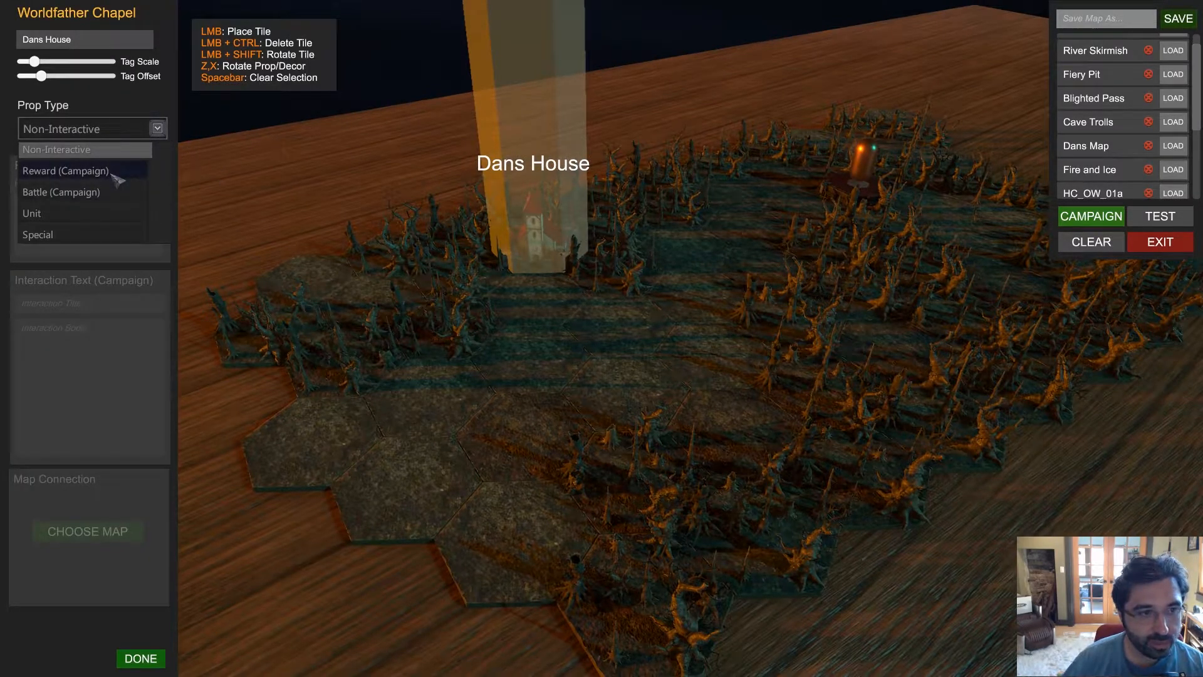
pyautogui.click(105, 177)
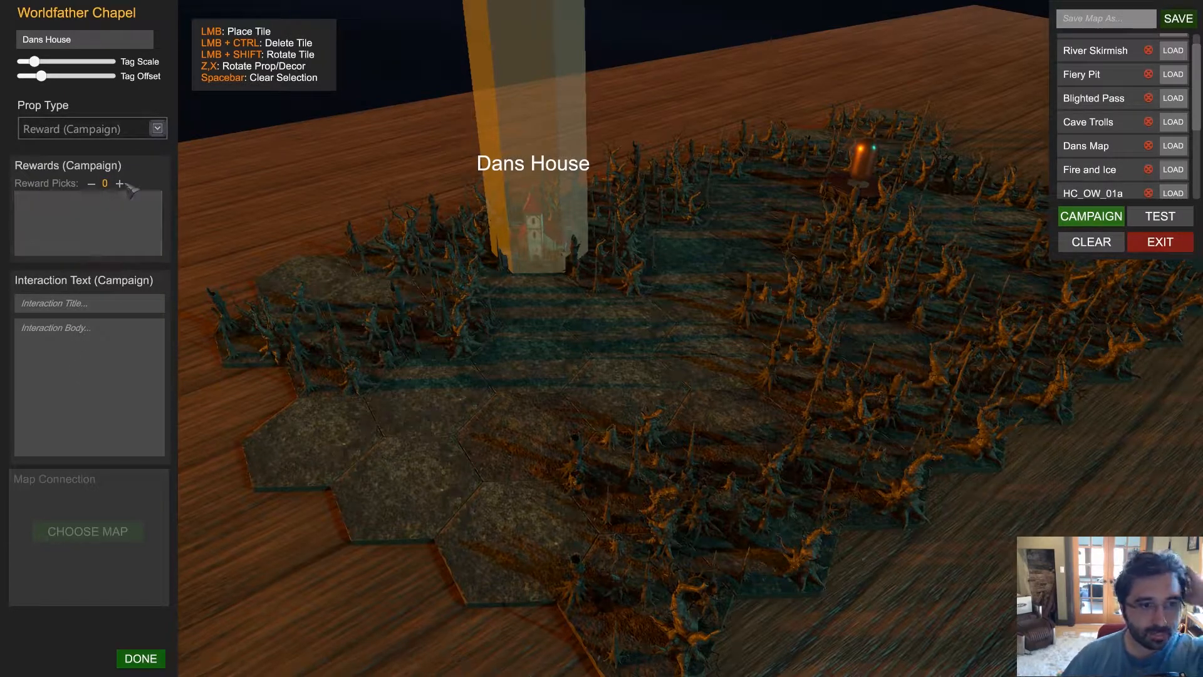
pyautogui.click(98, 227)
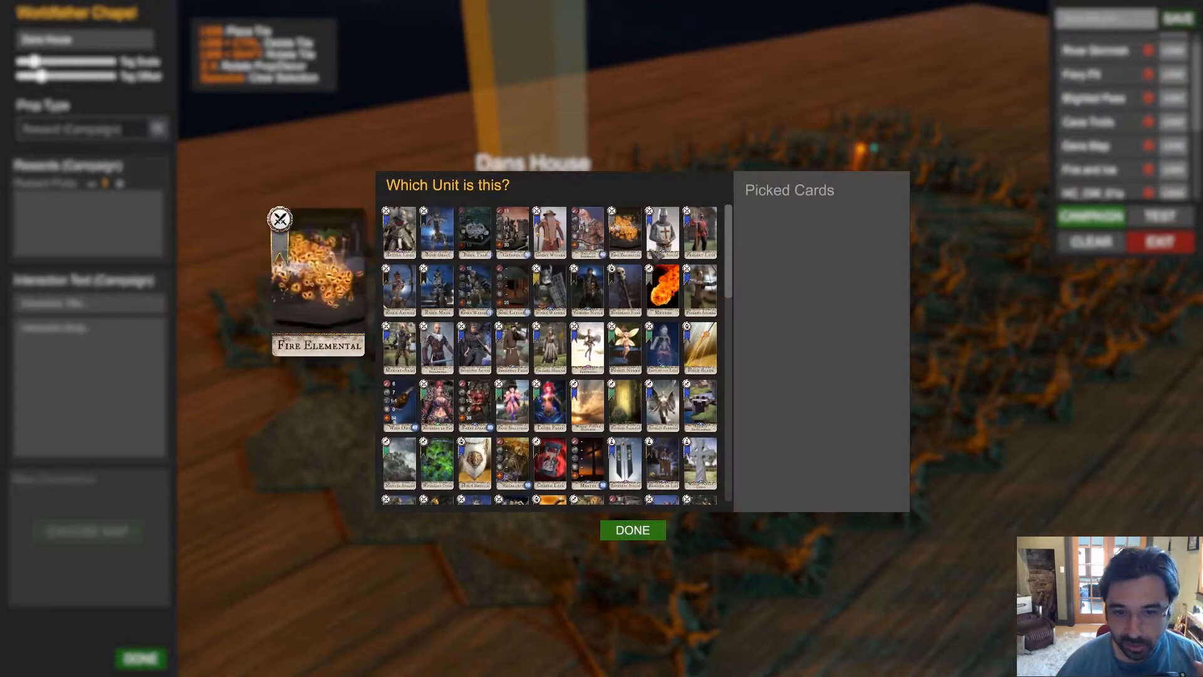
pyautogui.moveTo(727, 268); pyautogui.dragTo(729, 326)
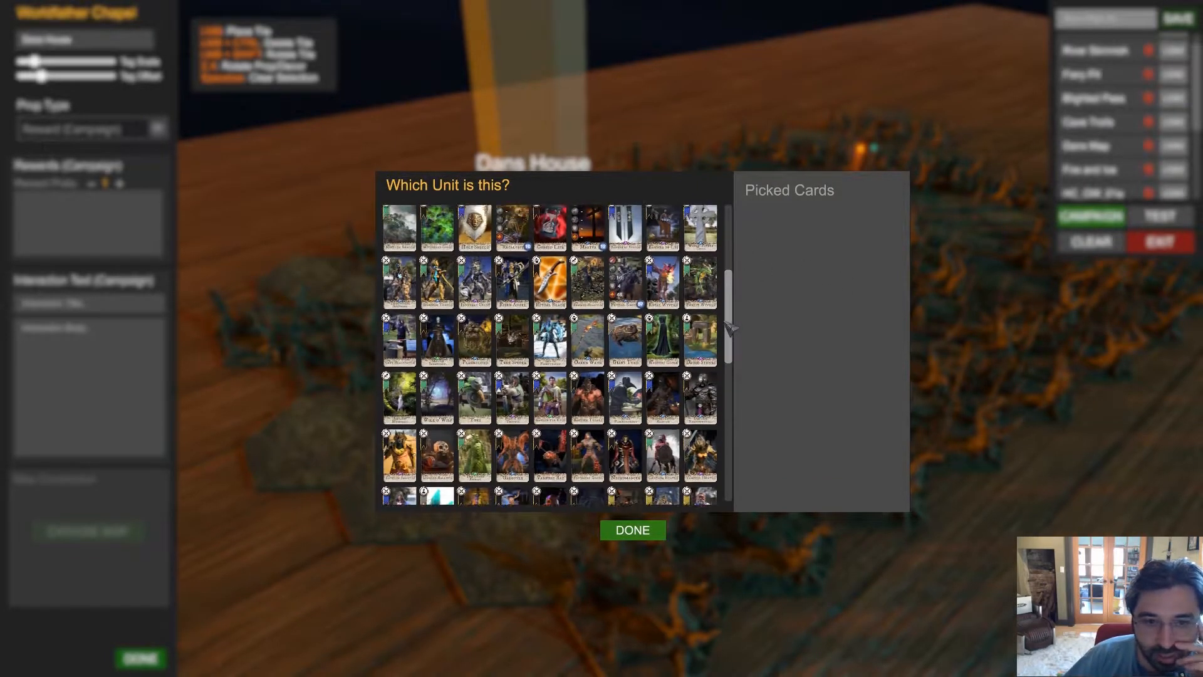
pyautogui.click(481, 295)
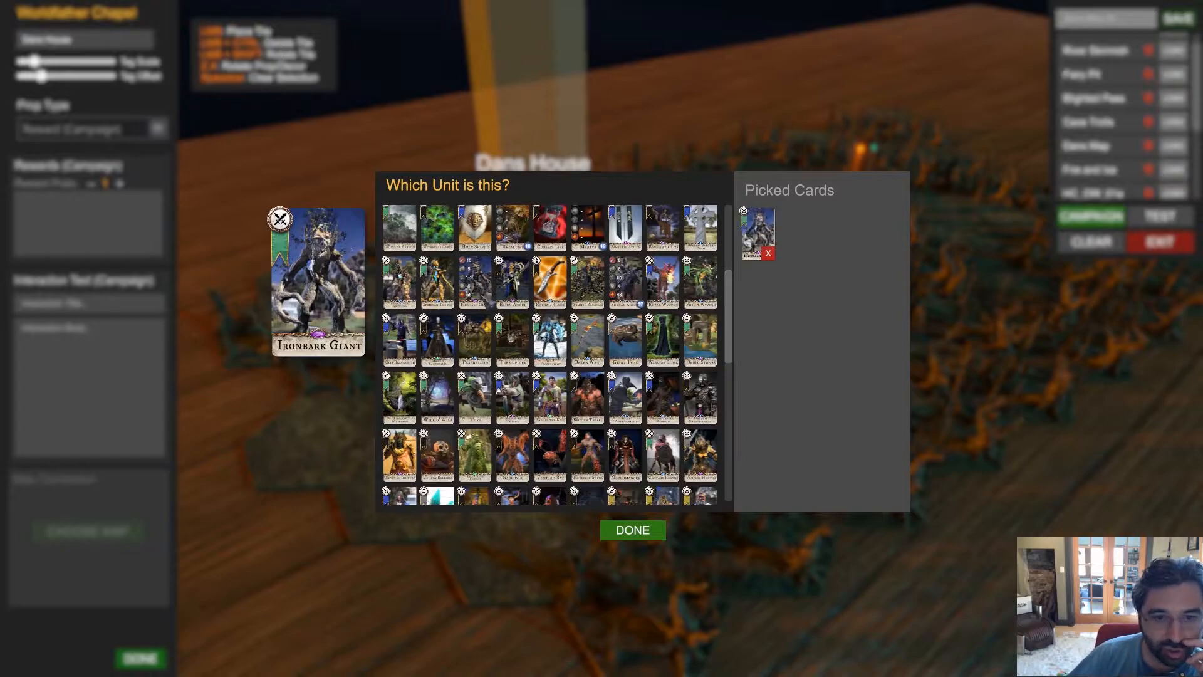
pyautogui.click(636, 532)
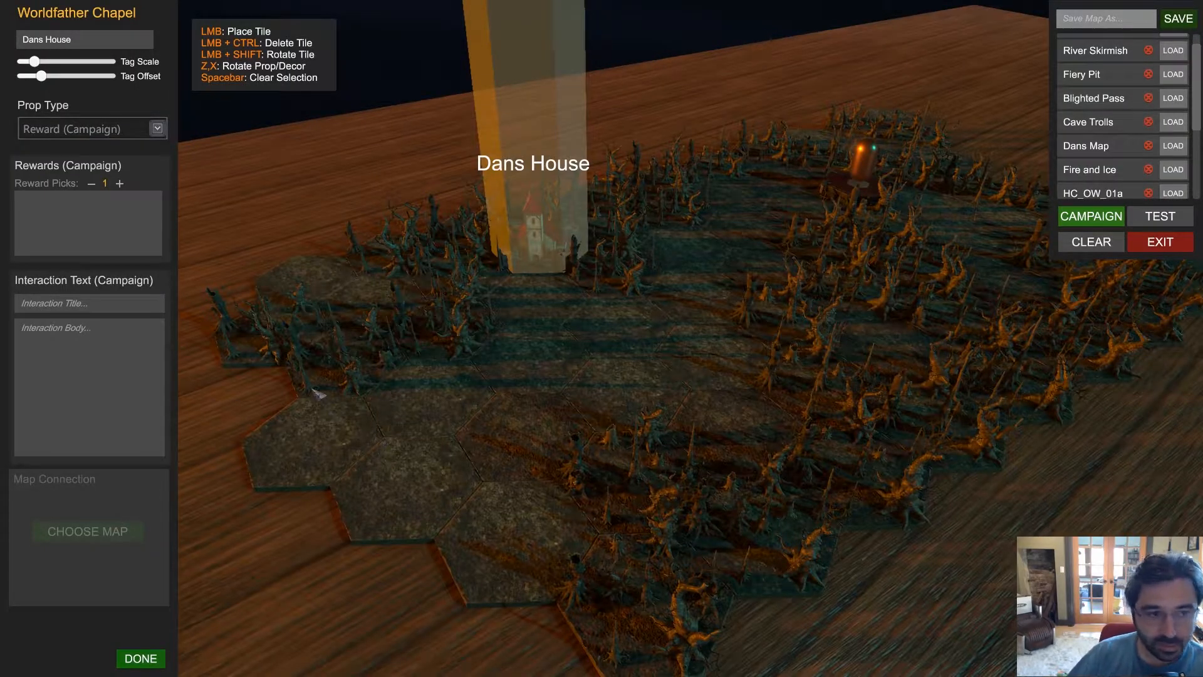
# Recheck the chapel's reward card selection, then set its interaction title to "Dan's house!" and body to "Welcome to Dan's house"
pyautogui.click(127, 239)
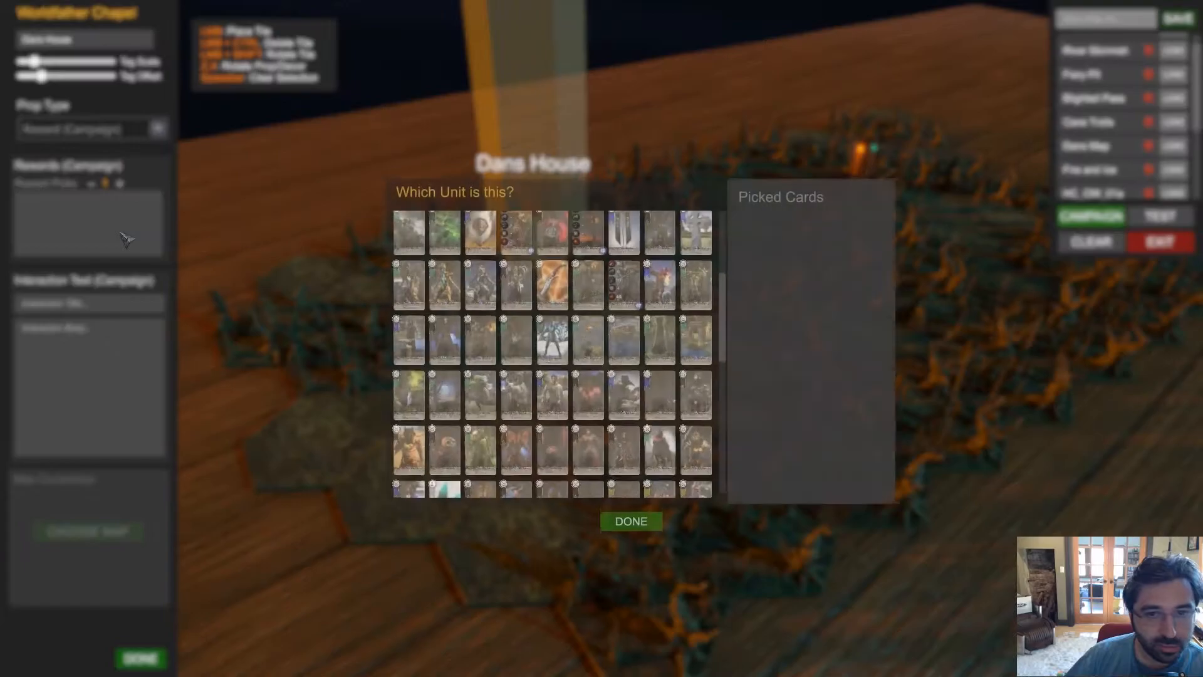
pyautogui.moveTo(587, 396)
pyautogui.click(633, 531)
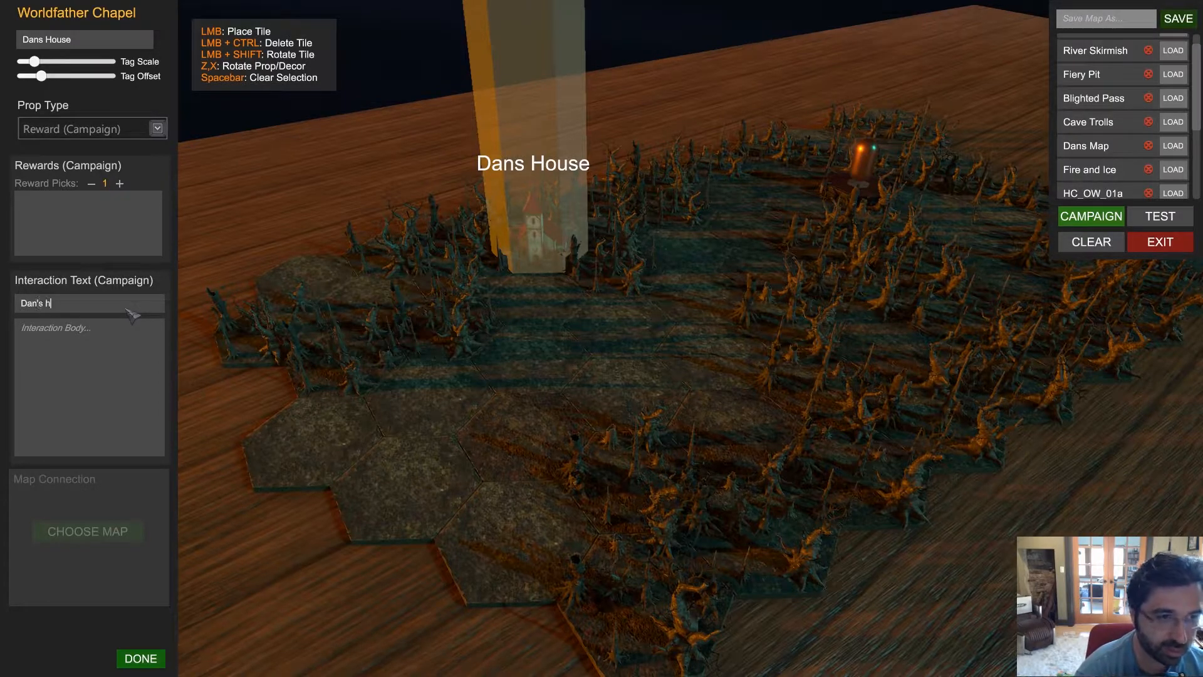
pyautogui.write("Welcome to Dan's house")
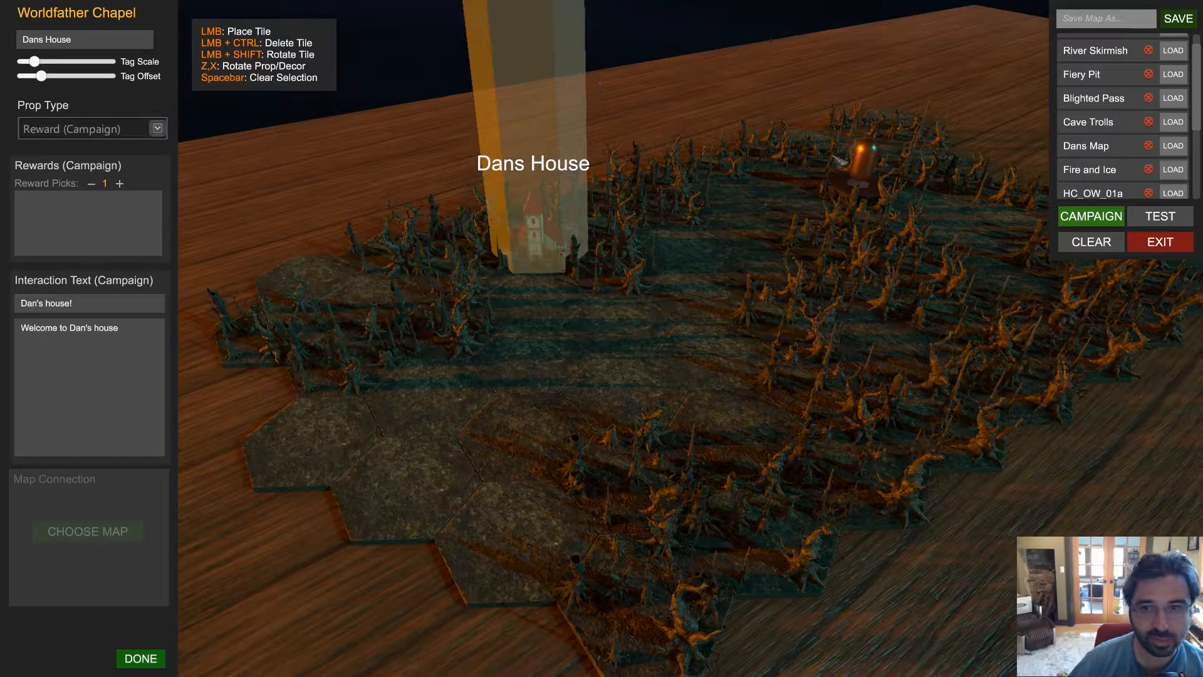
pyautogui.click(140, 658)
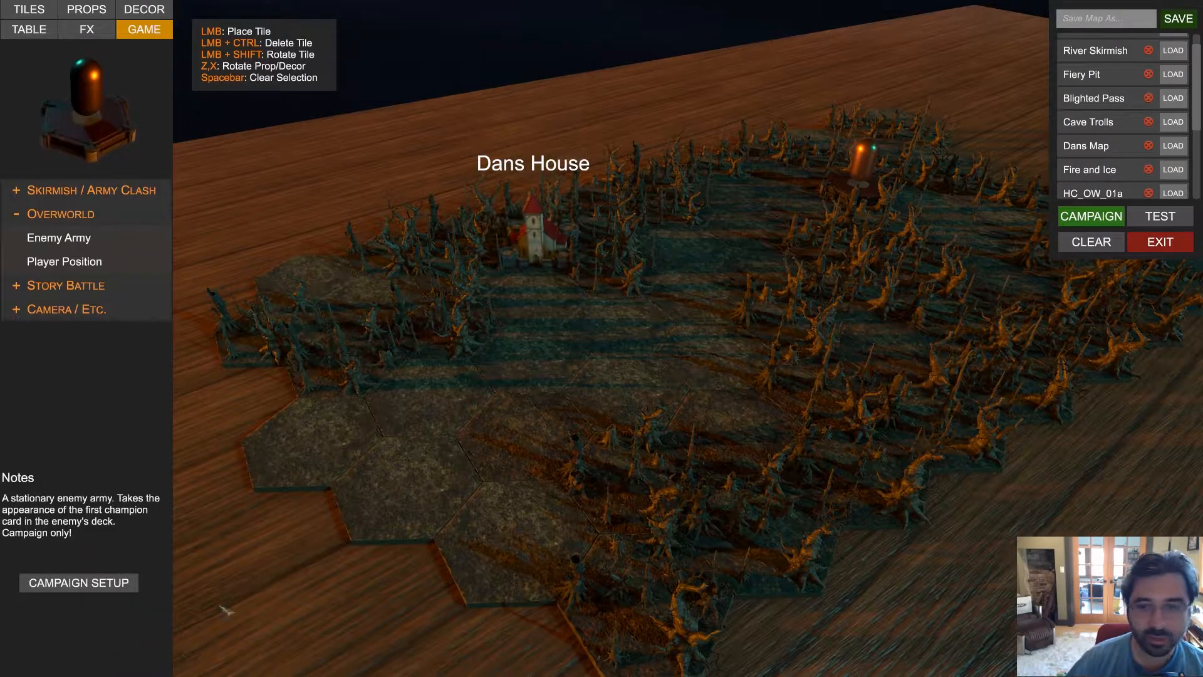
# Set the Enemy Army marker's prop type to Battle (Campaign) with interaction title "Bad guys" and body "bad guys"
pyautogui.click(868, 169)
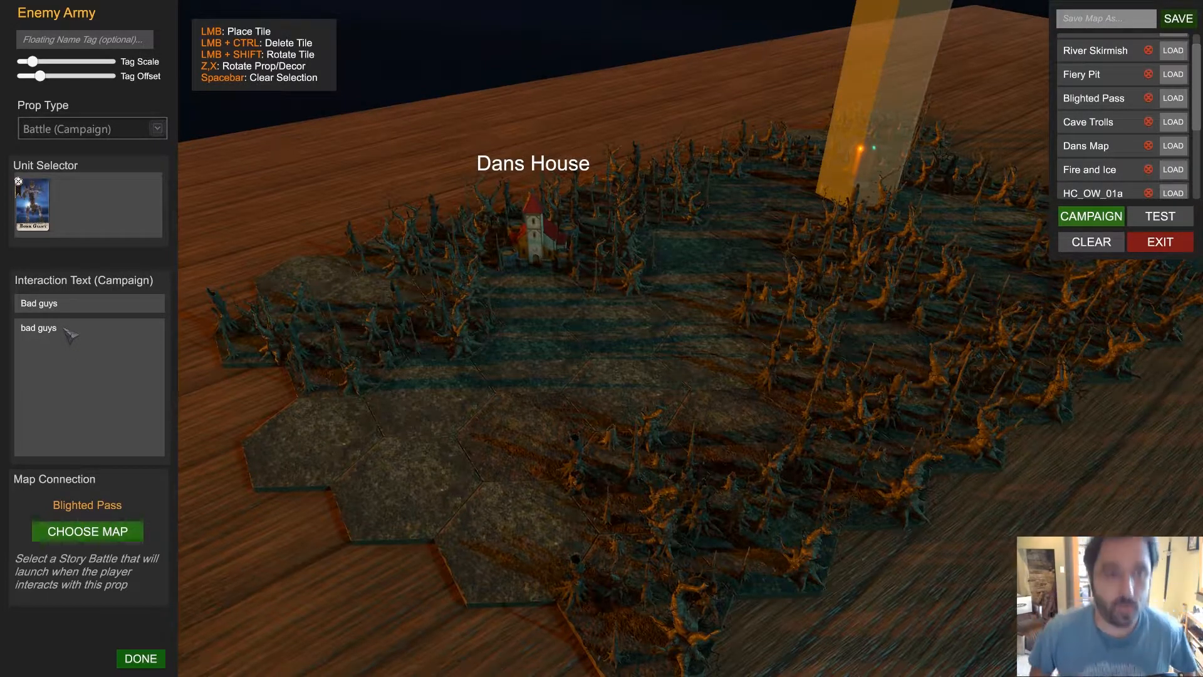
pyautogui.click(140, 658)
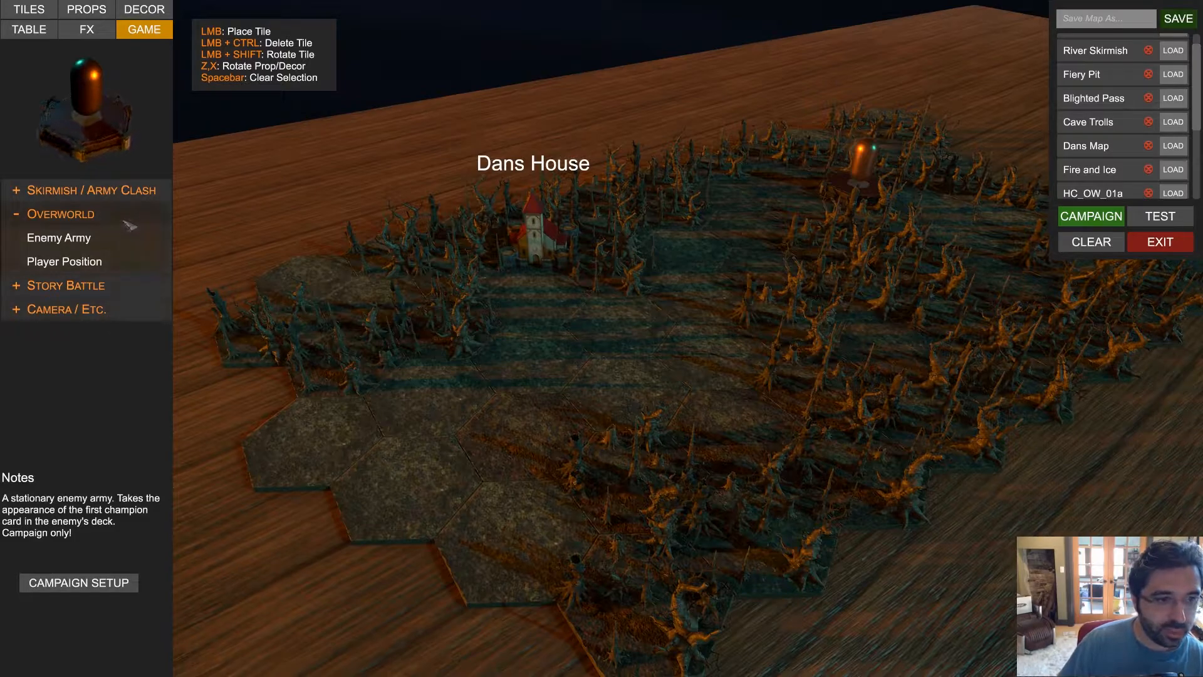
# Place the overworld Player Position marker in the open ground in front of the chapel and clear the selection
pyautogui.click(110, 265)
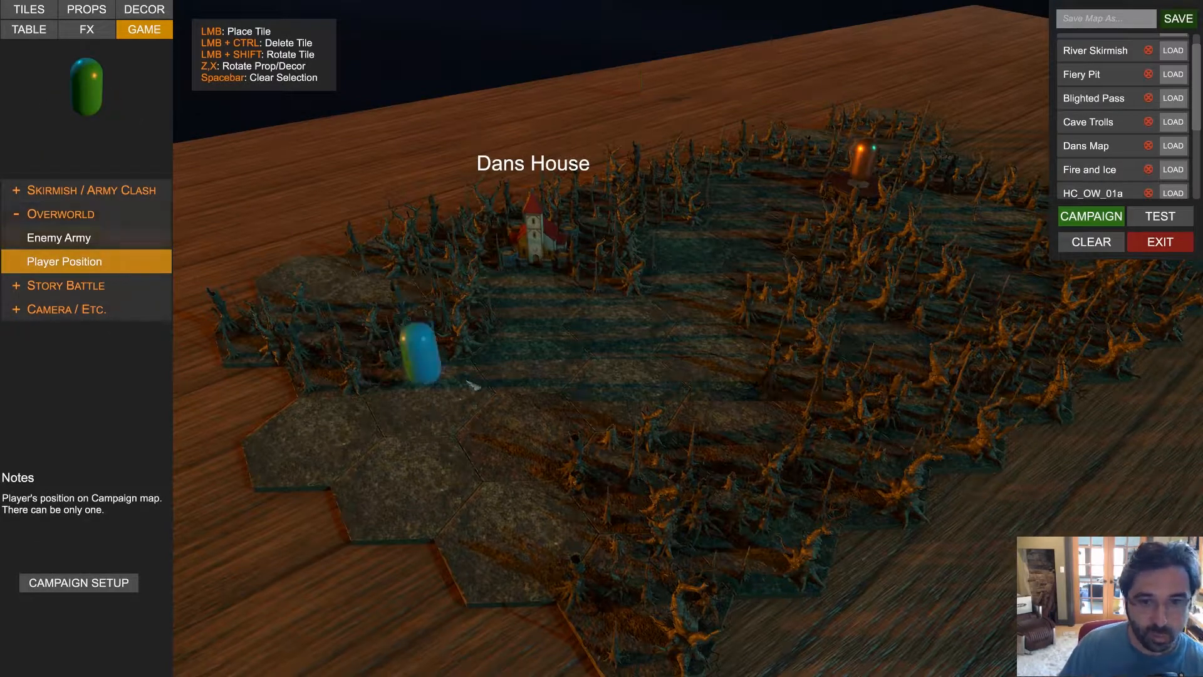
pyautogui.press('s')
pyautogui.press('e')
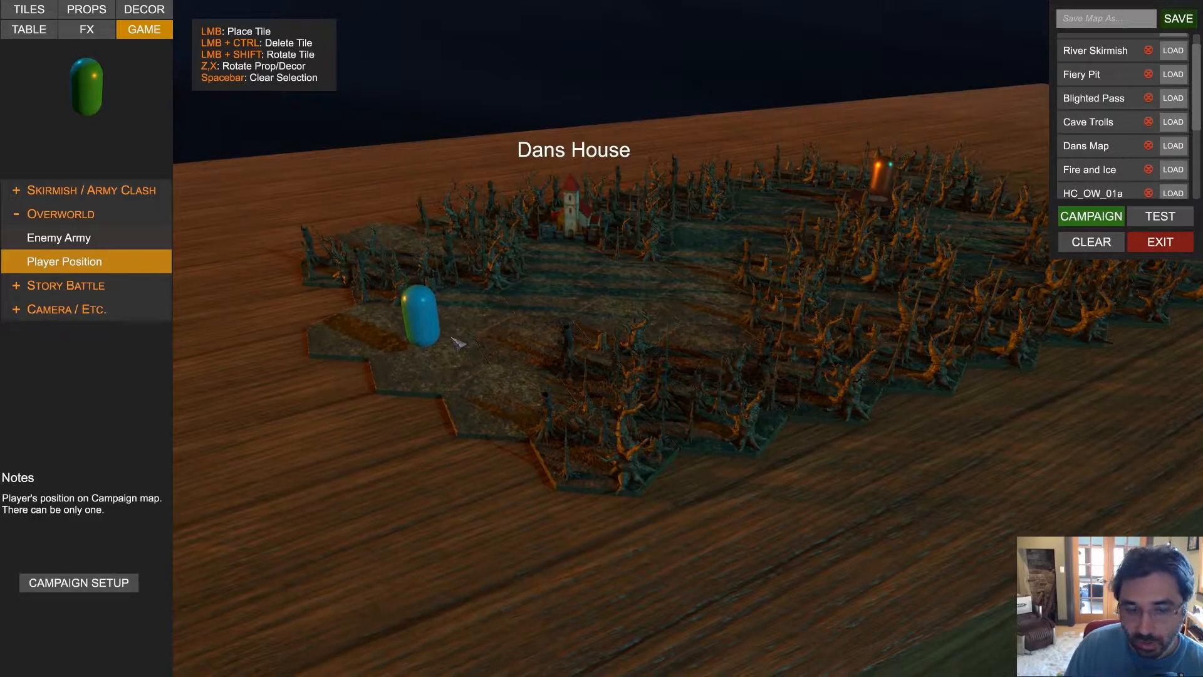
pyautogui.press('space')
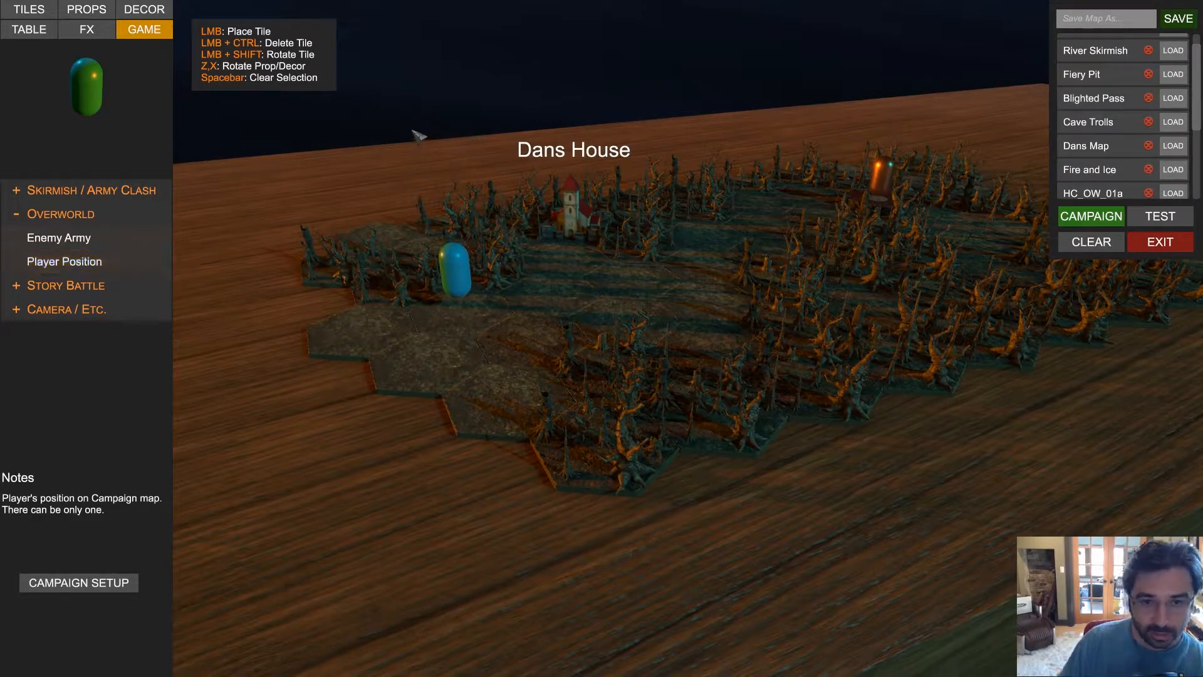
# Name the map DansOW, set its type to Overworld Map, check the Set Camera Position requirement, and leave the save dialog
pyautogui.click(1105, 29)
pyautogui.write('DansOW')
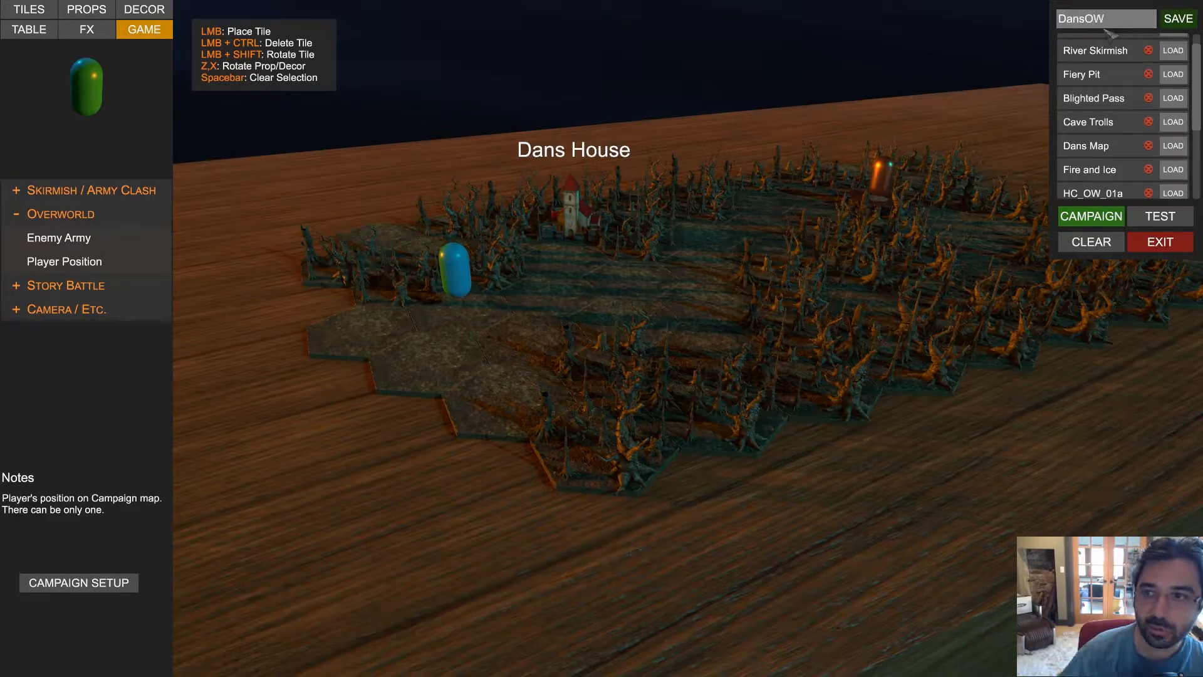
pyautogui.click(1170, 20)
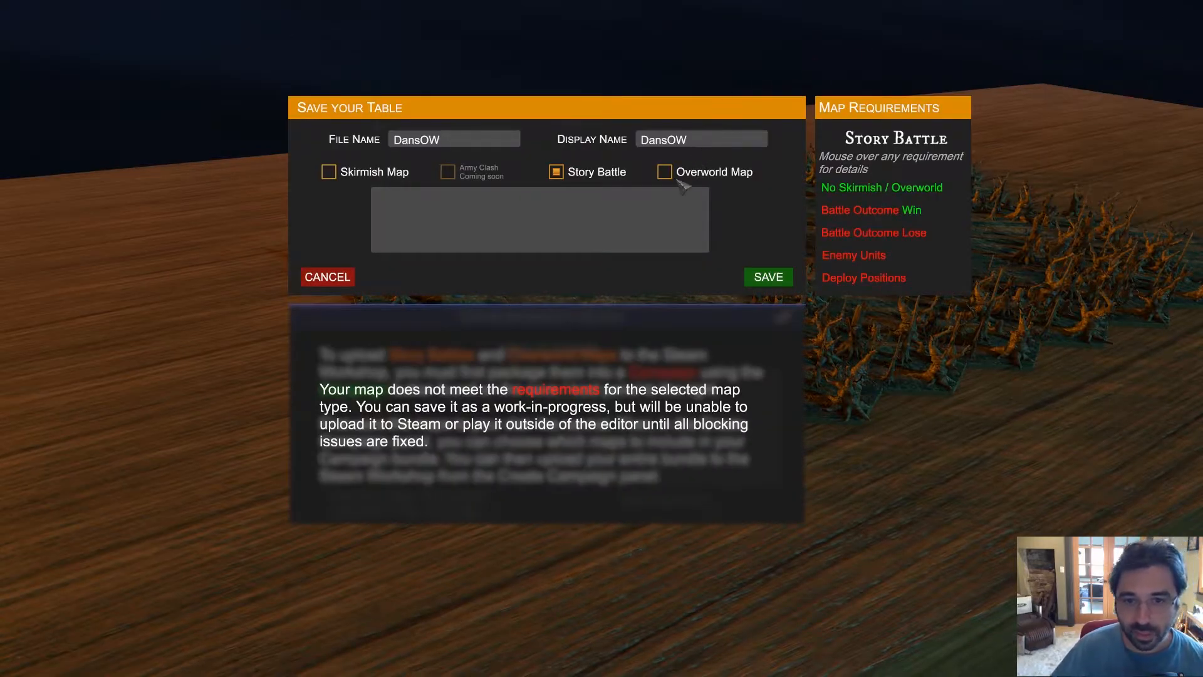
pyautogui.click(665, 172)
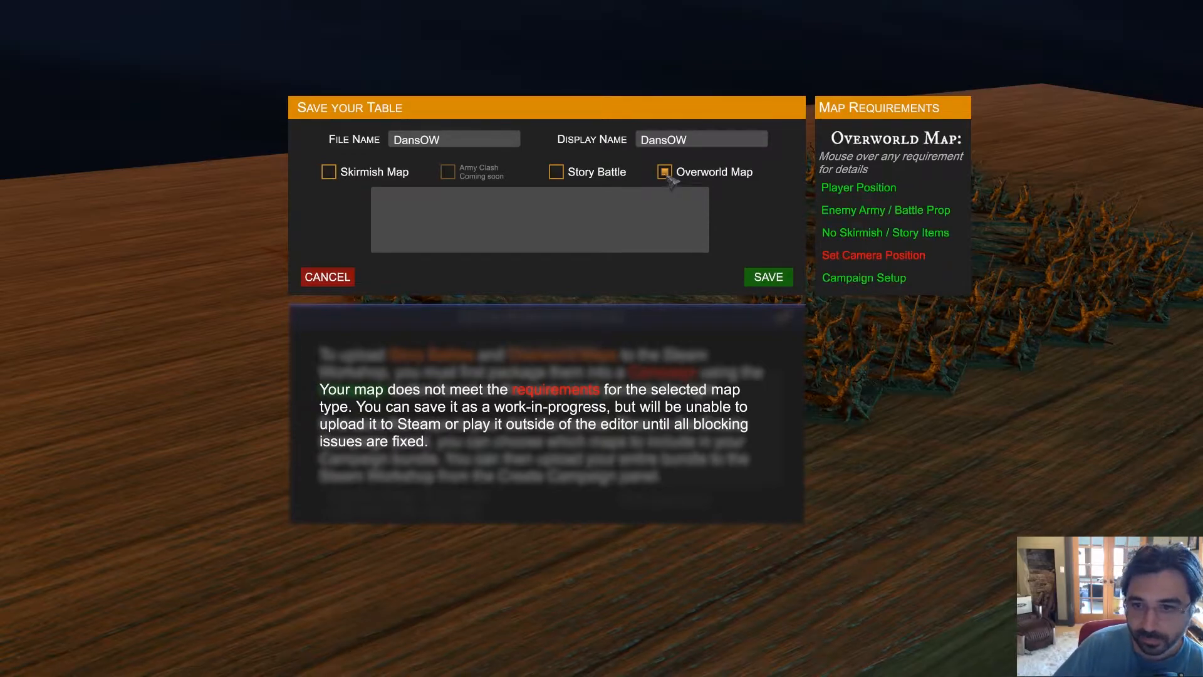
pyautogui.moveTo(861, 259)
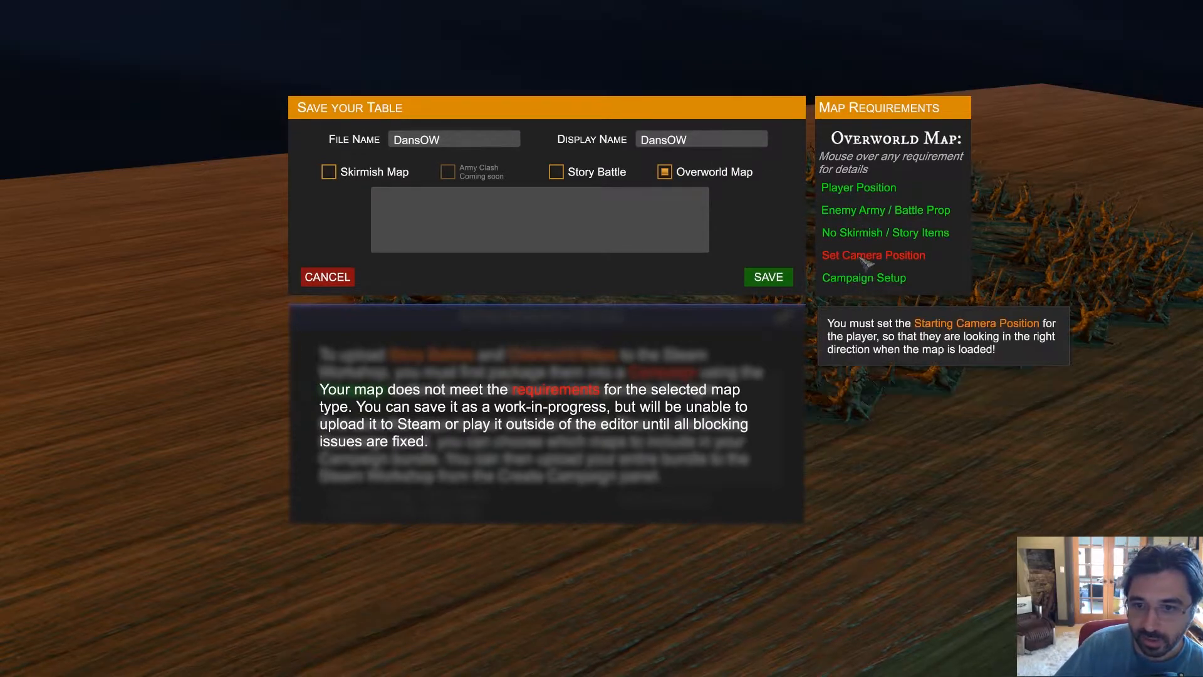
pyautogui.click(338, 278)
# Frame the whole overworld map from behind the player marker and set this view as the P1 camera position
pyautogui.moveTo(422, 244); pyautogui.dragTo(309, 190)
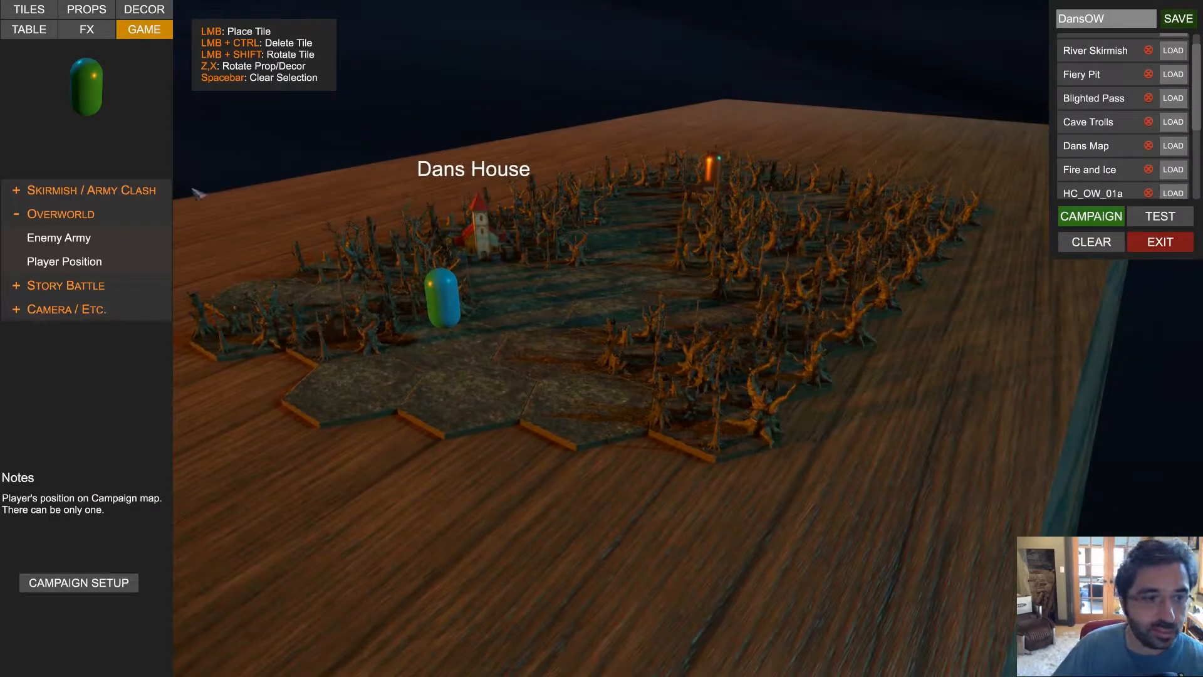
pyautogui.click(65, 309)
pyautogui.scroll(2, 397, 309)
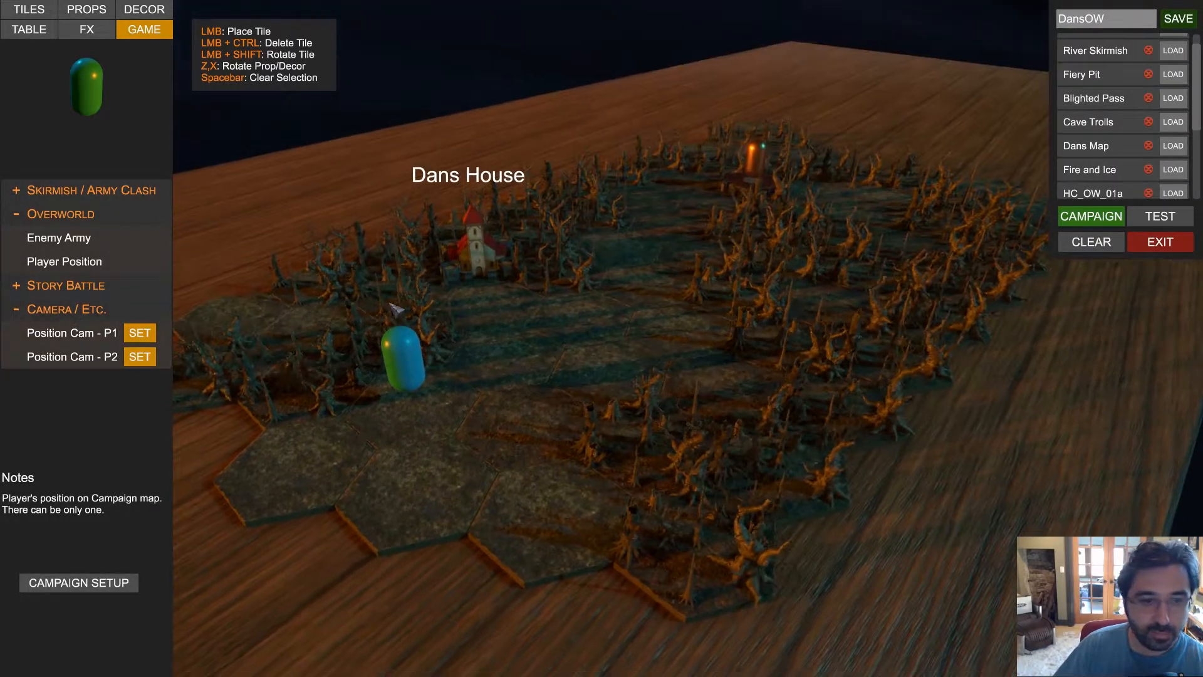
pyautogui.click(142, 332)
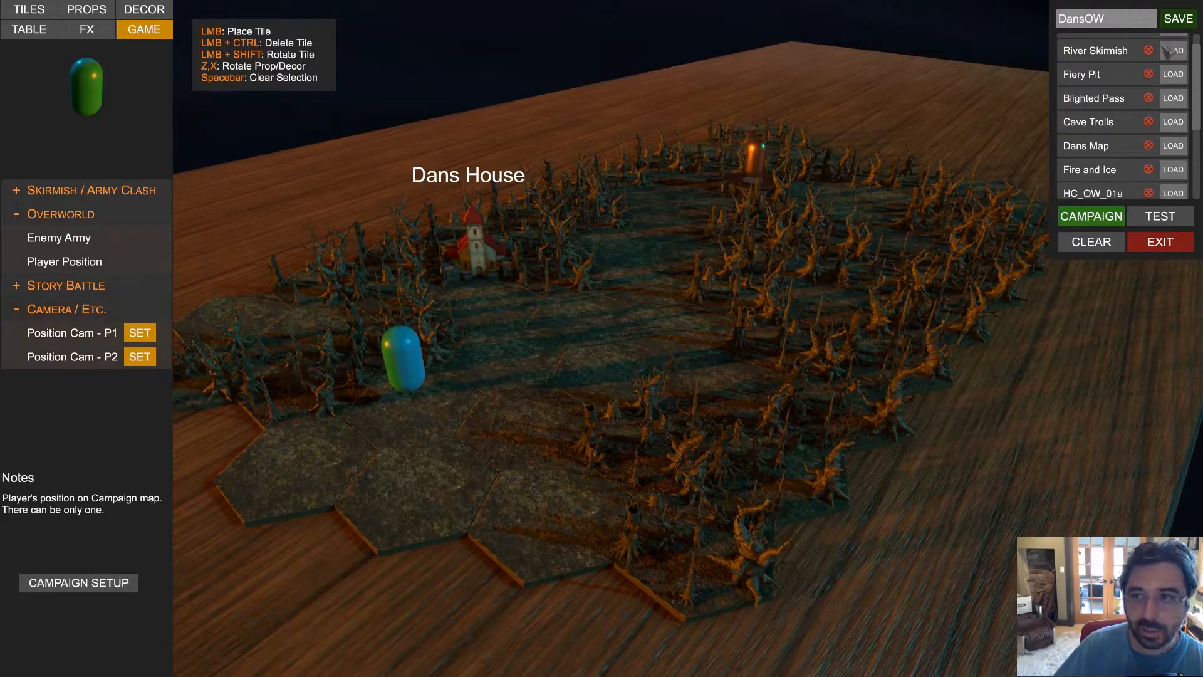
# Save the overworld map as DansOW
pyautogui.click(1178, 21)
pyautogui.click(768, 277)
pyautogui.click(679, 278)
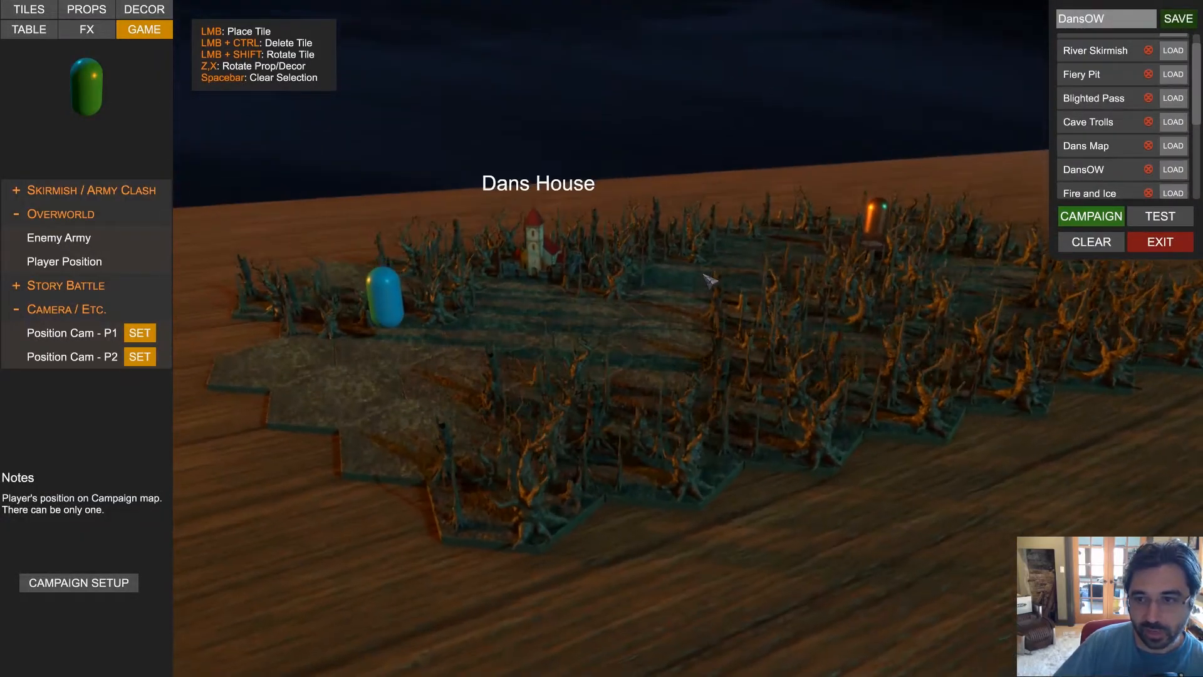
# Load Dans Map and place a winning story battle Map Connection on the empty dirt tile in front of the fence
pyautogui.click(1173, 145)
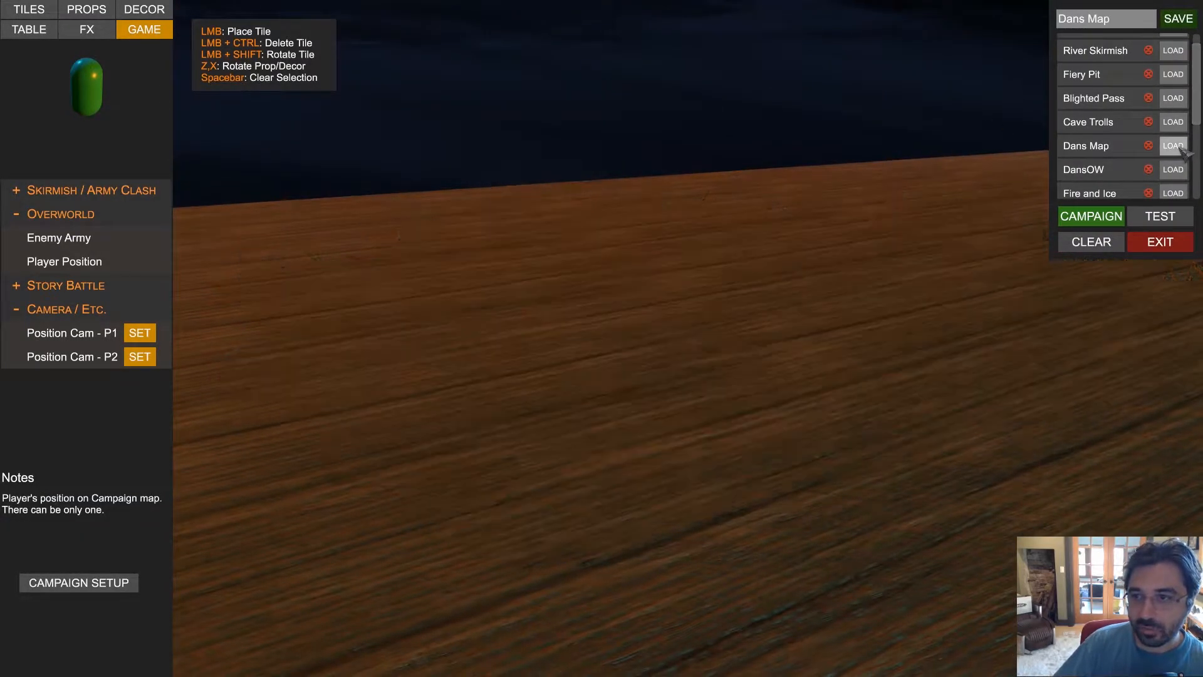
pyautogui.press('d')
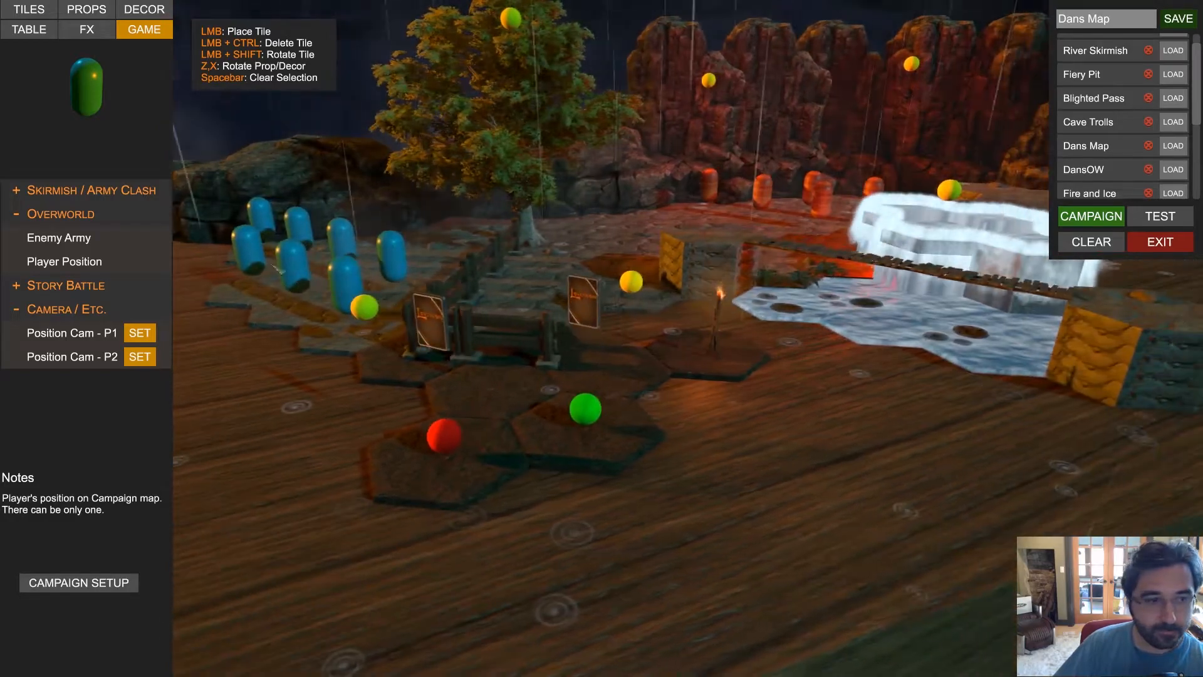
pyautogui.click(94, 214)
pyautogui.click(87, 237)
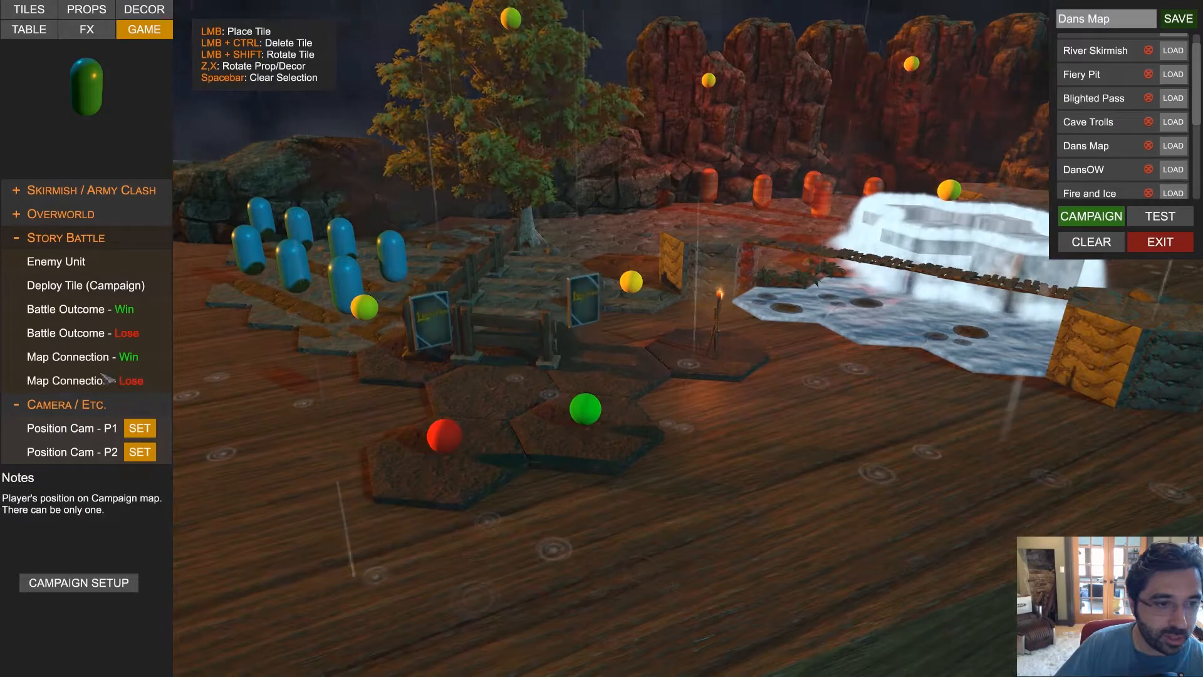
pyautogui.click(69, 357)
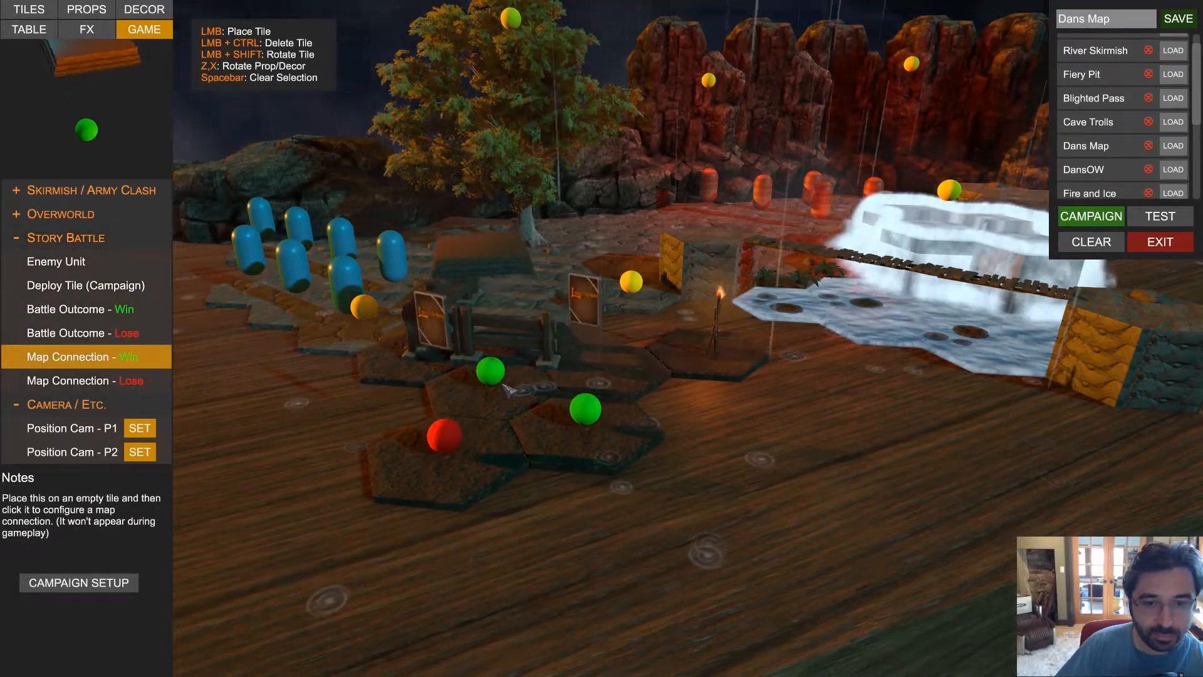
pyautogui.press('space')
# Configure the new winning map connection to load DansOW upon victory
pyautogui.click(498, 378)
pyautogui.click(114, 539)
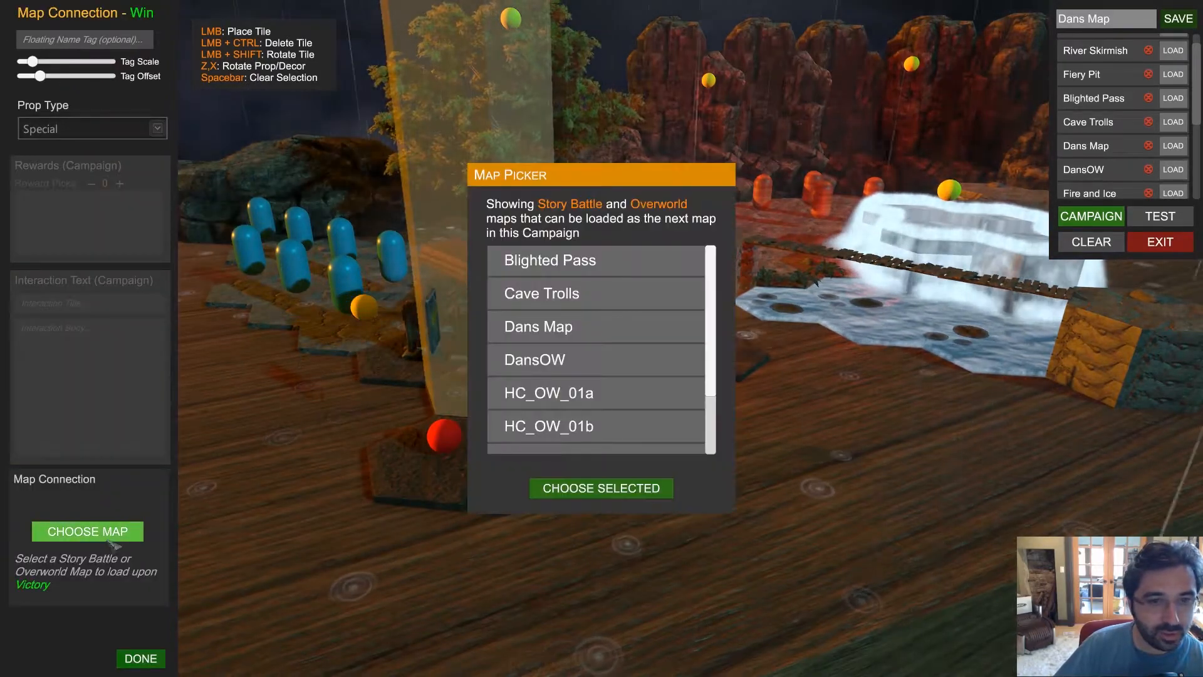
pyautogui.click(596, 360)
pyautogui.click(634, 483)
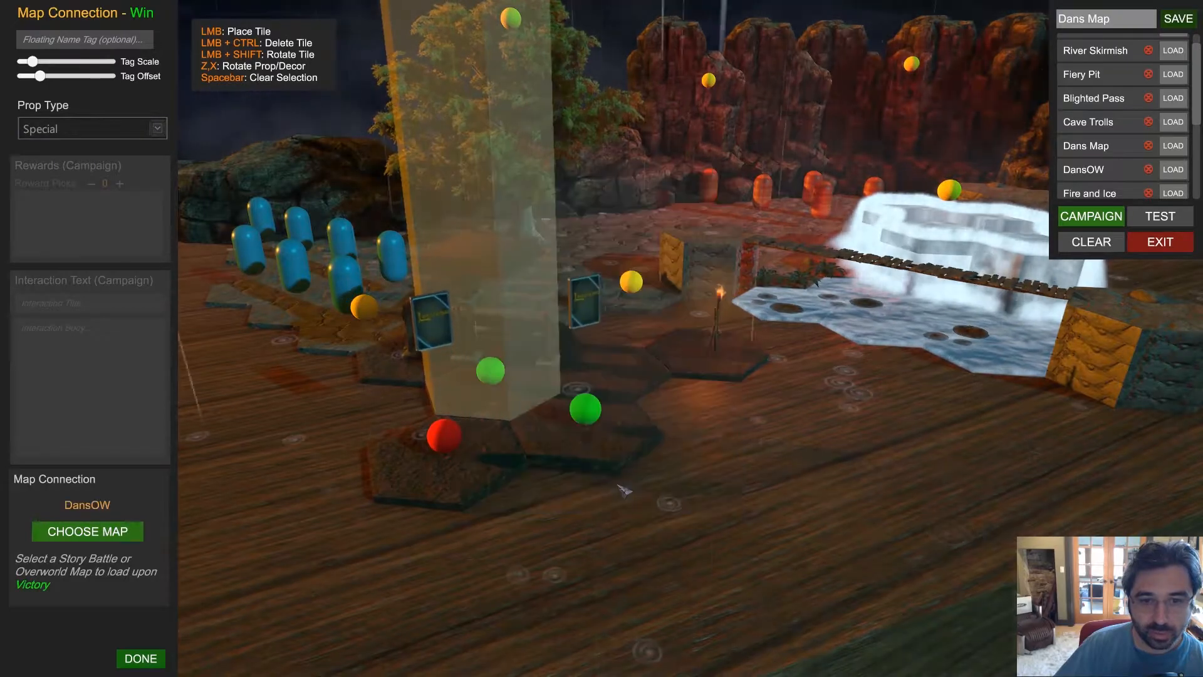
# Save Dans Map as a Story Battle over the existing table and leave the save dialog
pyautogui.hotkey('ctrl', 's')
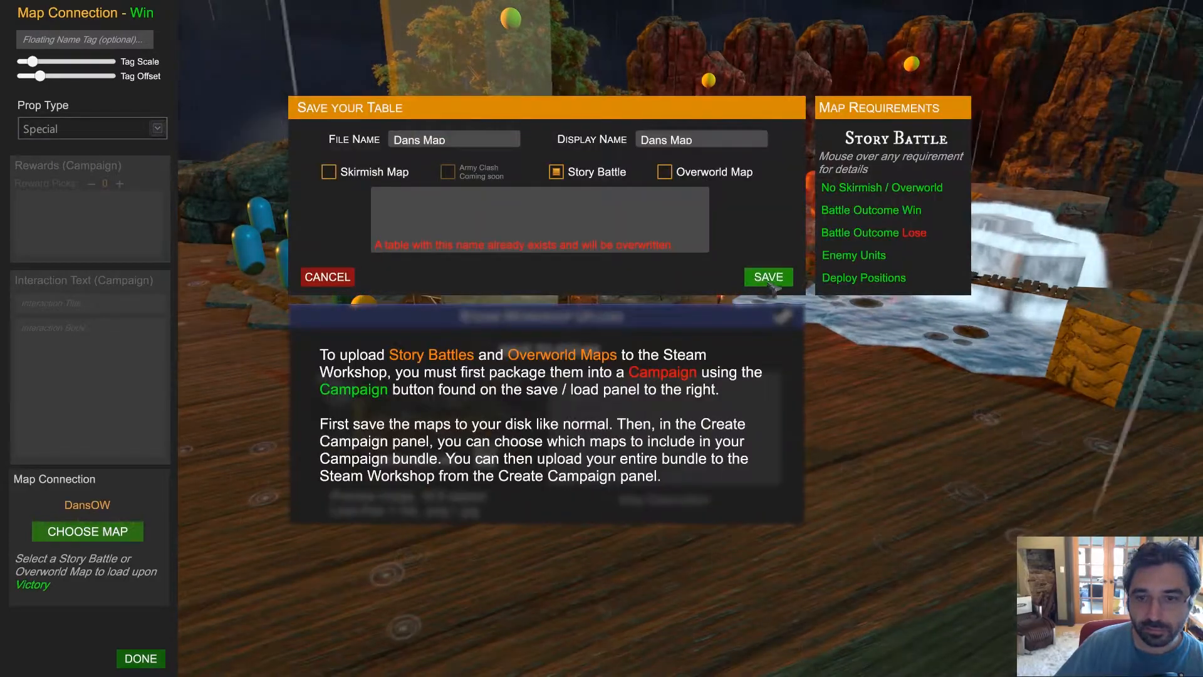
pyautogui.click(749, 276)
pyautogui.click(693, 280)
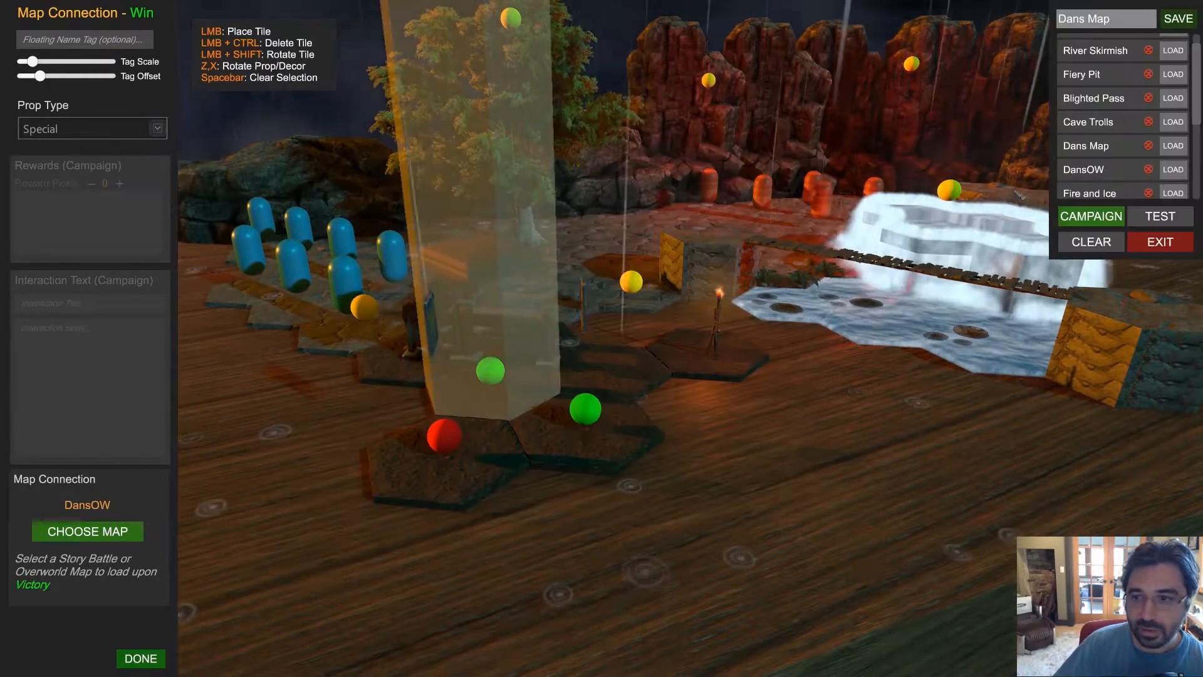
# Select Dans Map as the start map of Dan's Tutorial Campaign, save the campaign bundle, and close the campaign setup
pyautogui.click(1089, 221)
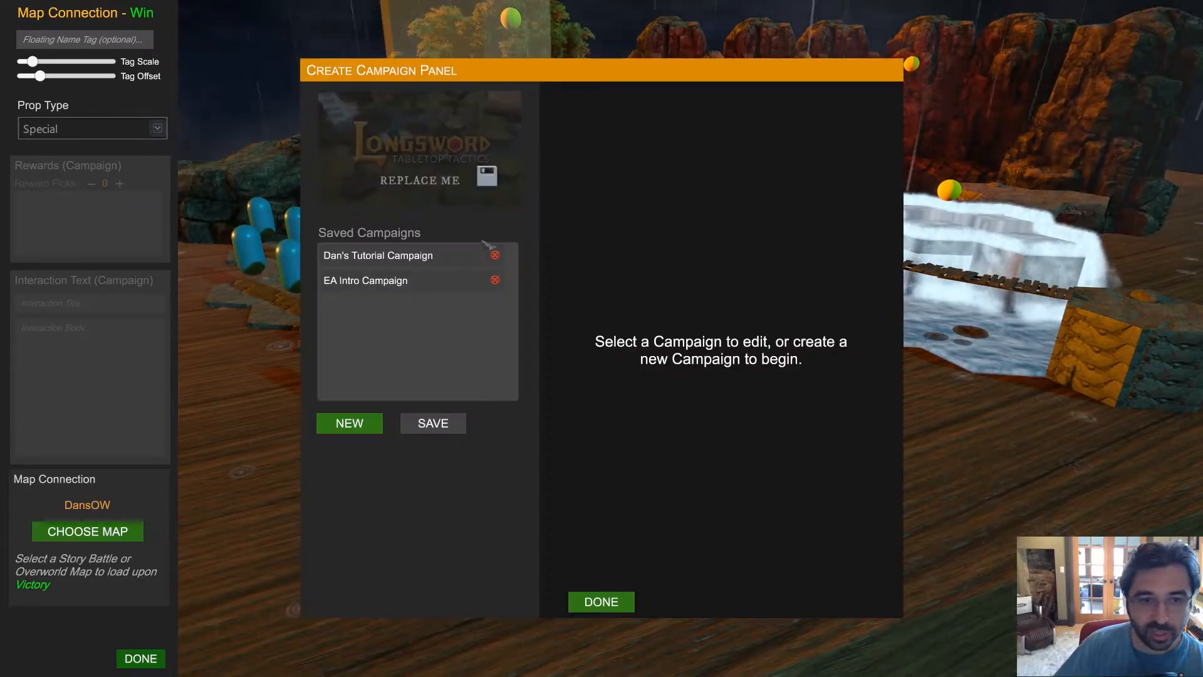
pyautogui.click(451, 256)
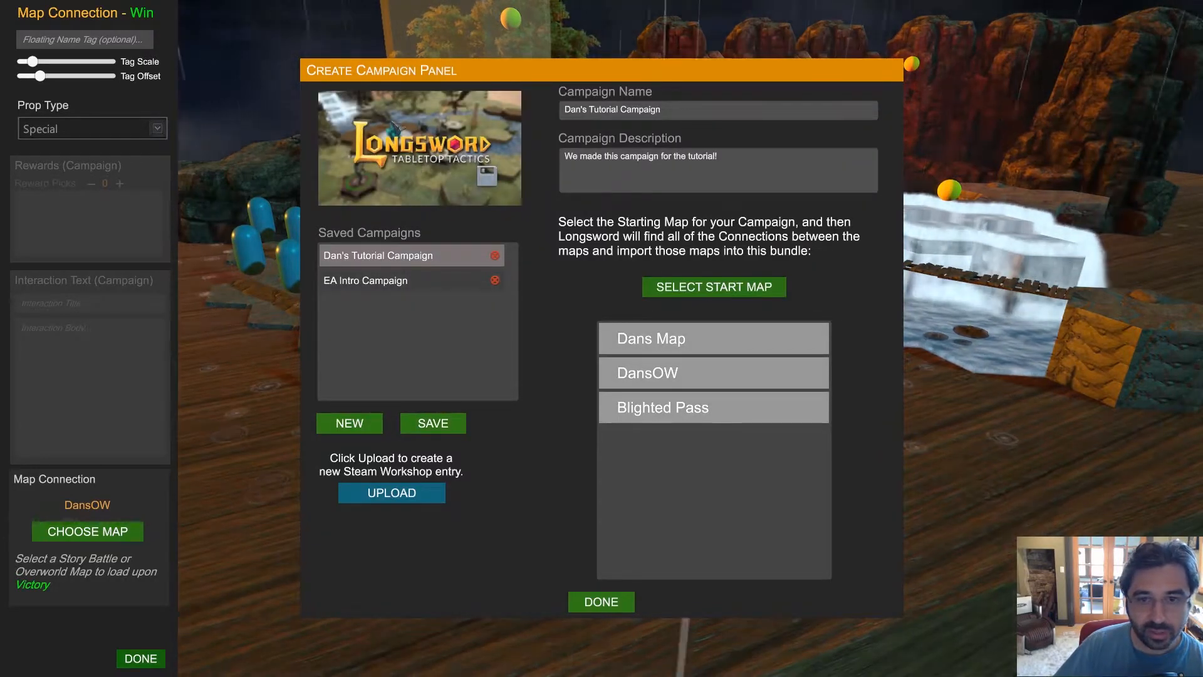
pyautogui.click(665, 295)
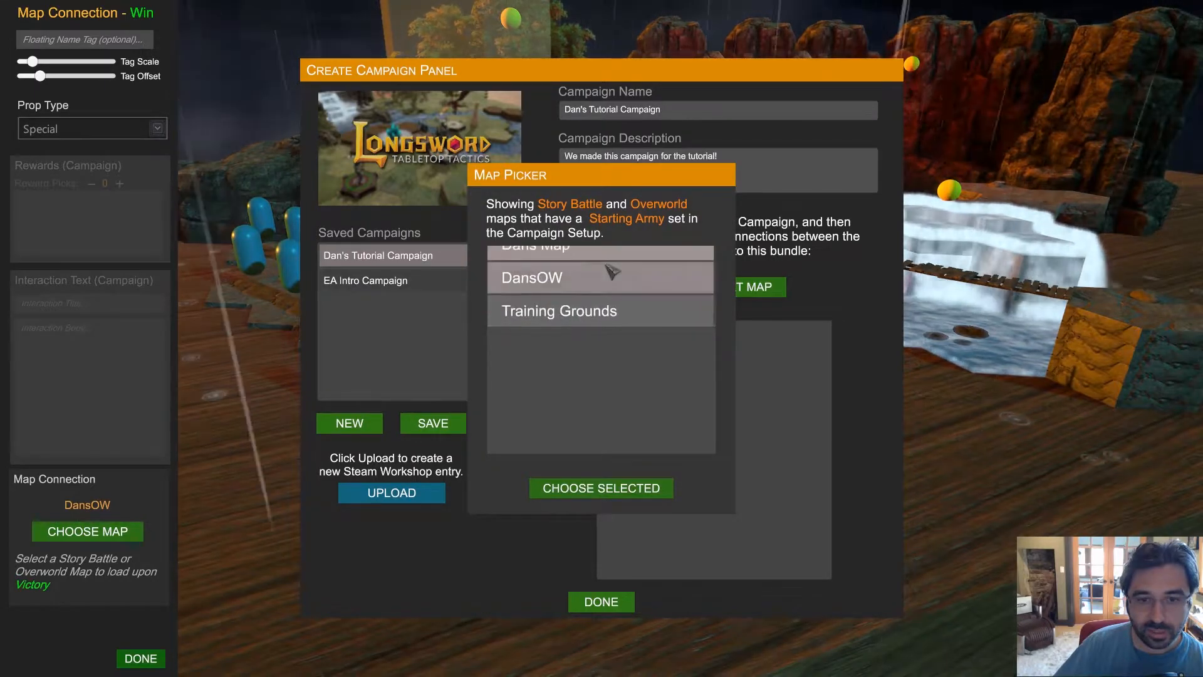
pyautogui.click(592, 487)
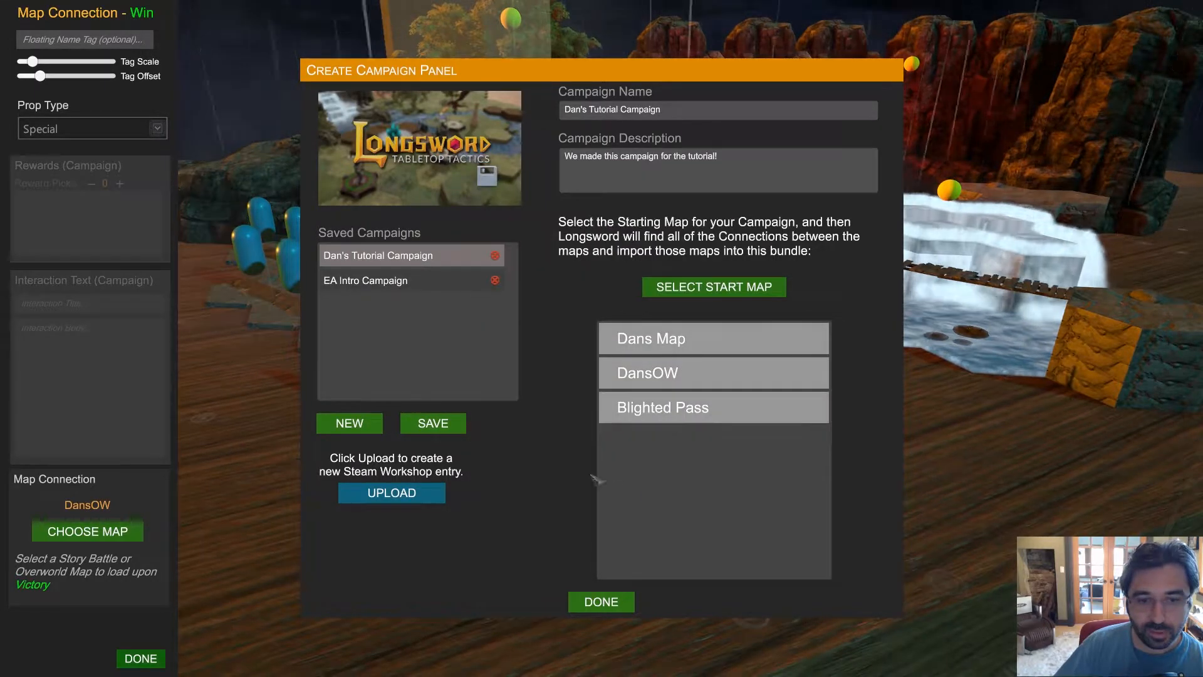
pyautogui.click(451, 428)
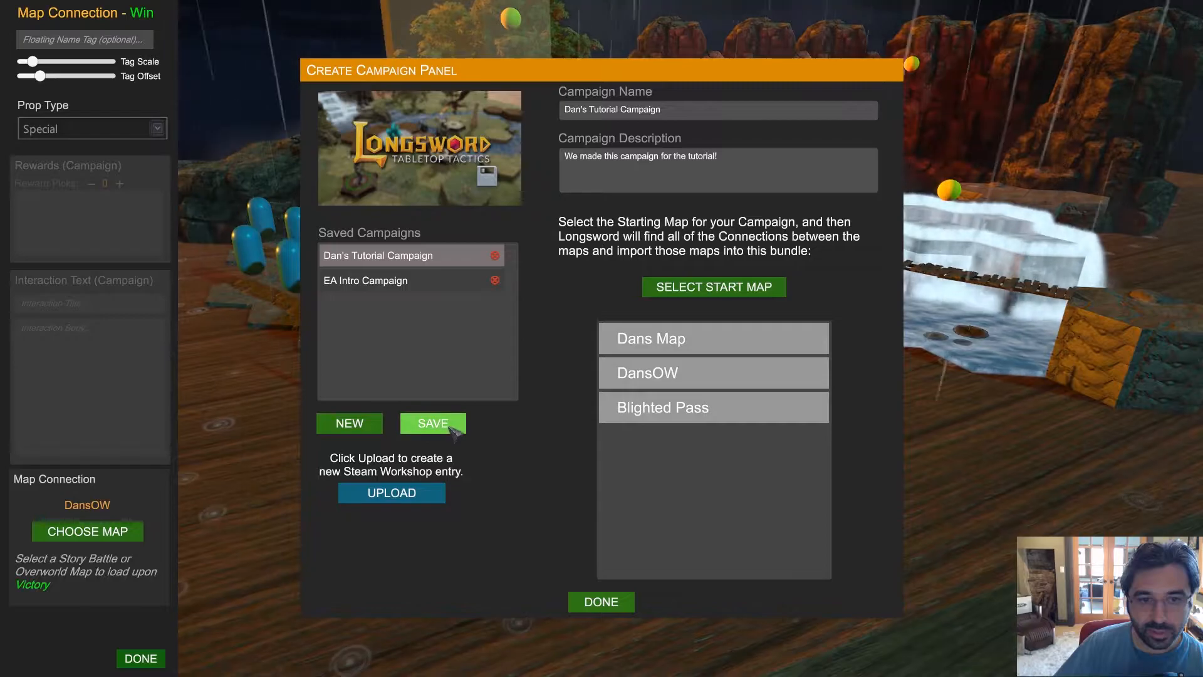
pyautogui.click(619, 603)
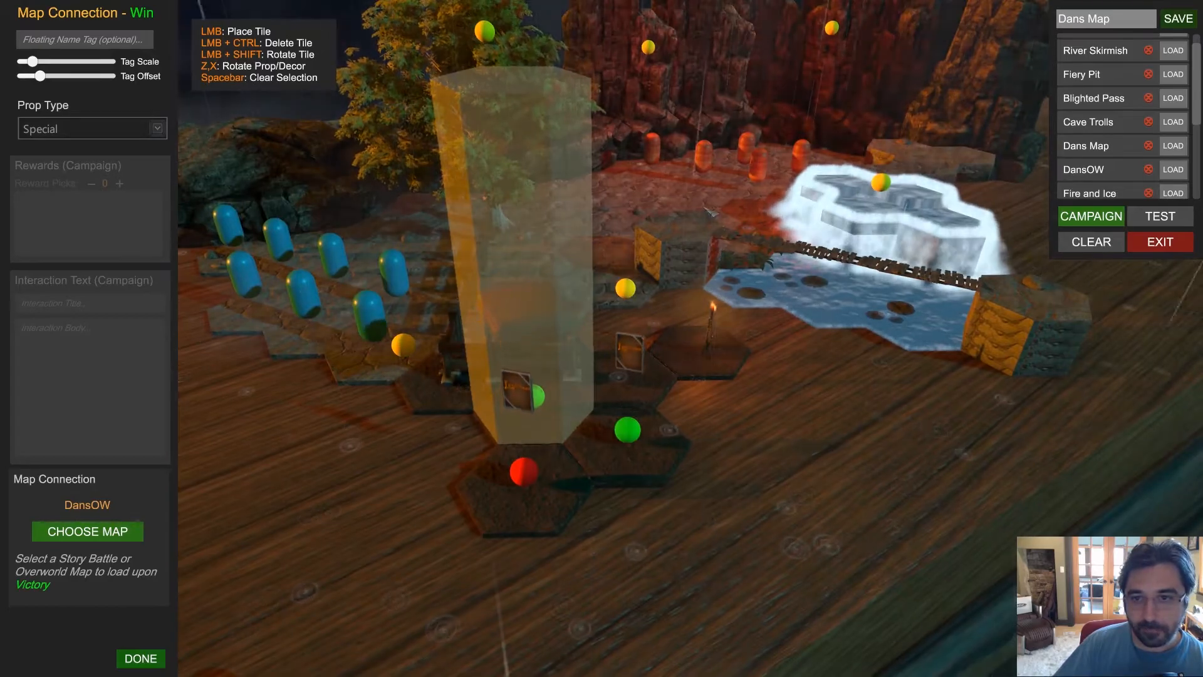
# Delete four enemy units in front of the red cliffs, keeping only the one closest to the waterfall side
pyautogui.press('w')
pyautogui.press('d')
pyautogui.press('a')
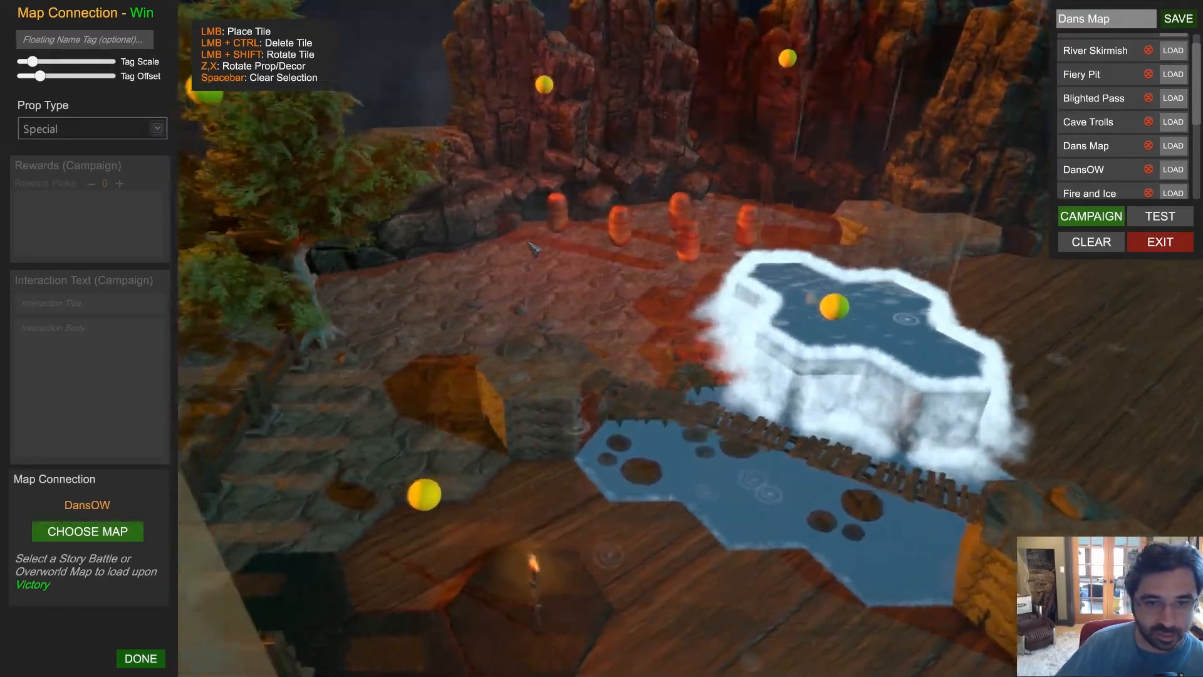
pyautogui.press('s')
pyautogui.press('w')
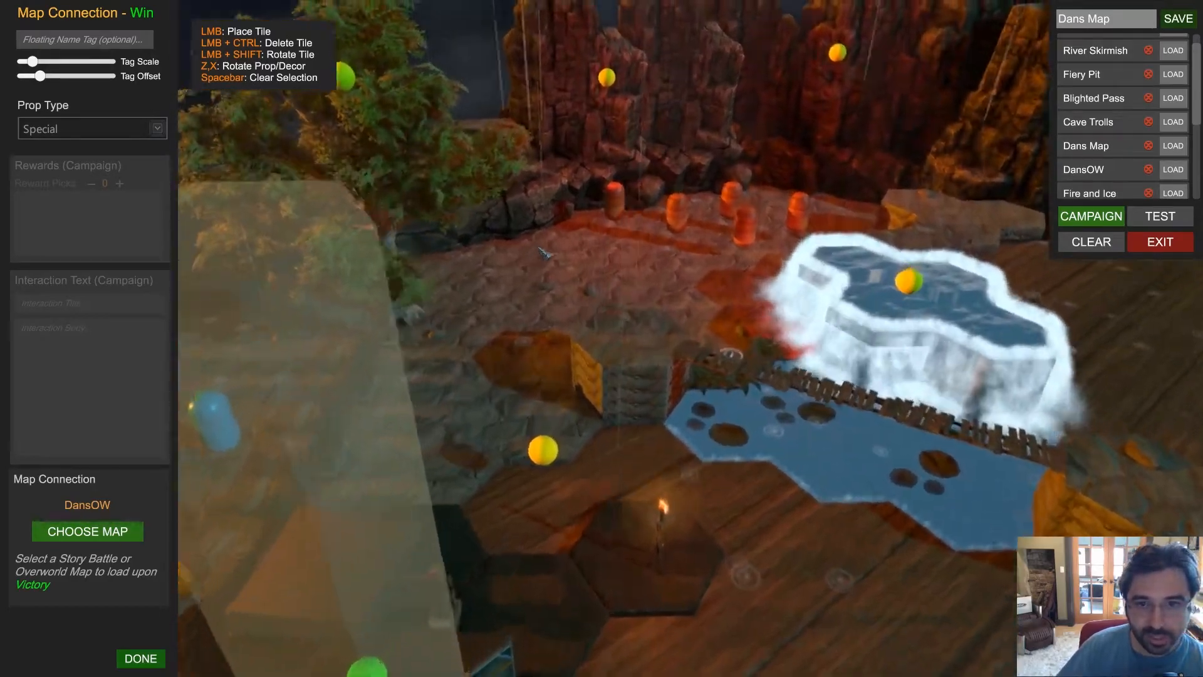
pyautogui.press('w')
pyautogui.press('d')
pyautogui.click(537, 283)
pyautogui.press('space')
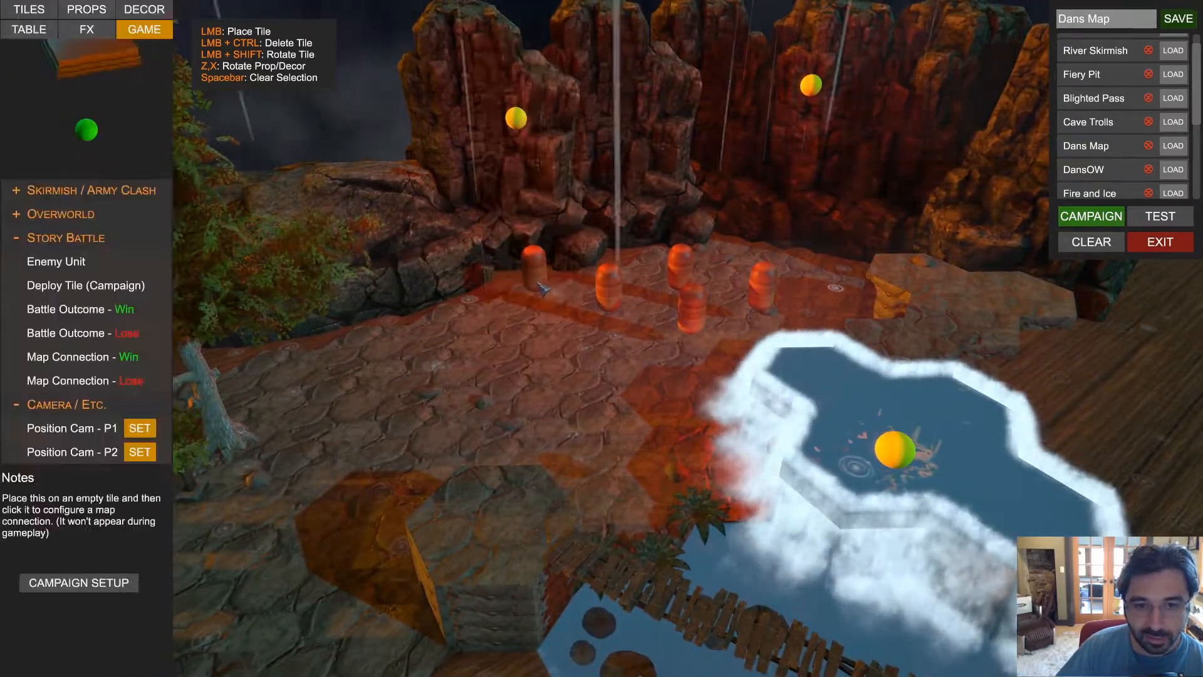
pyautogui.keyDown('ctrl'); pyautogui.click(538, 283); pyautogui.keyUp('ctrl')
pyautogui.keyDown('ctrl'); pyautogui.click(608, 295); pyautogui.keyUp('ctrl')
pyautogui.keyDown('ctrl'); pyautogui.click(691, 314); pyautogui.keyUp('ctrl')
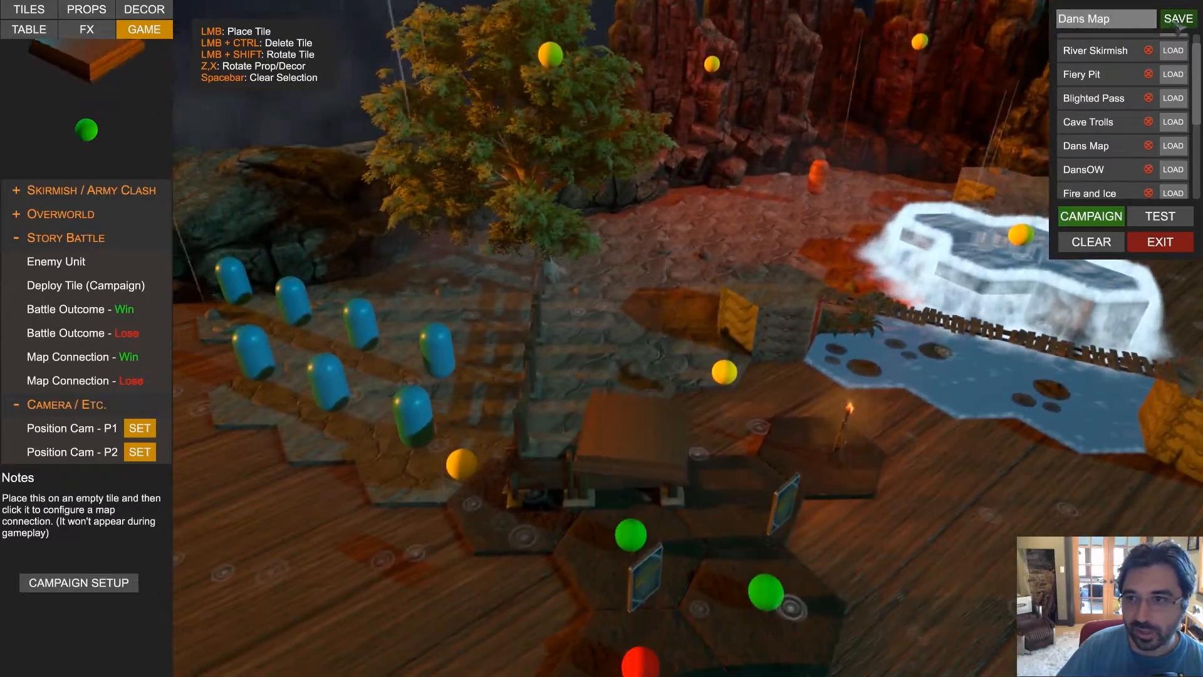
# Save the reduced-enemy version of Dans Map over the existing Story Battle table
pyautogui.click(1190, 24)
pyautogui.moveTo(834, 278)
pyautogui.click(768, 277)
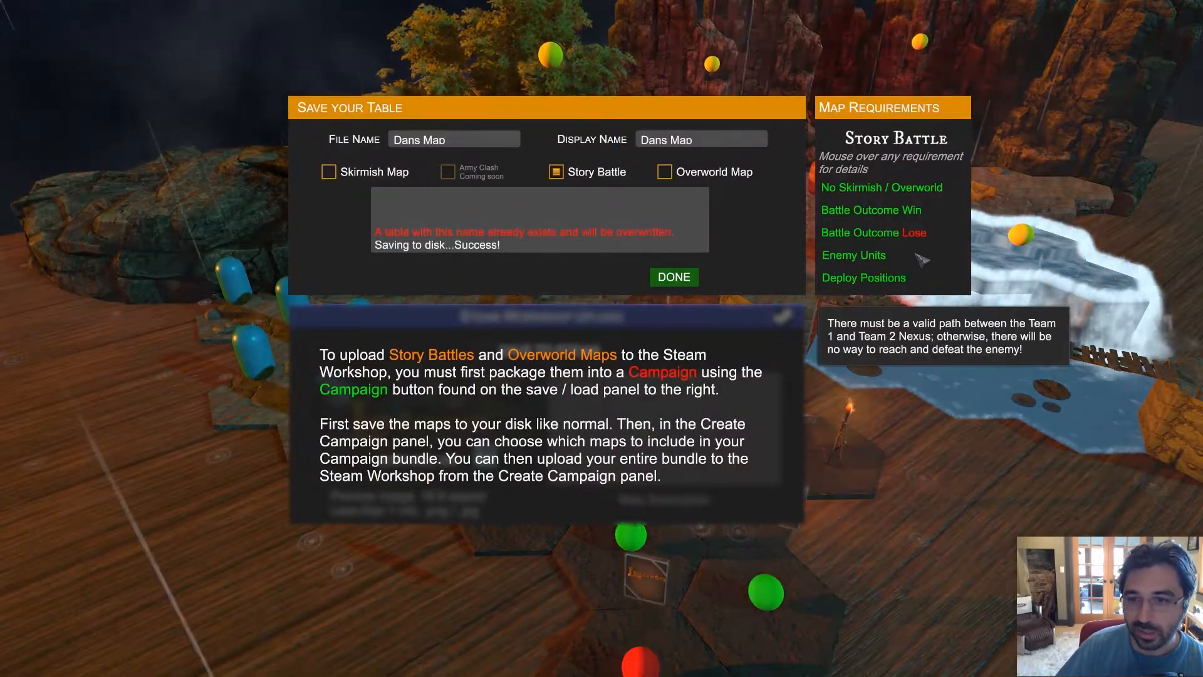
pyautogui.click(769, 278)
# Rebuild Dan's Tutorial Campaign from its start map with the updated battle, save it, and close the campaign setup
pyautogui.click(1091, 216)
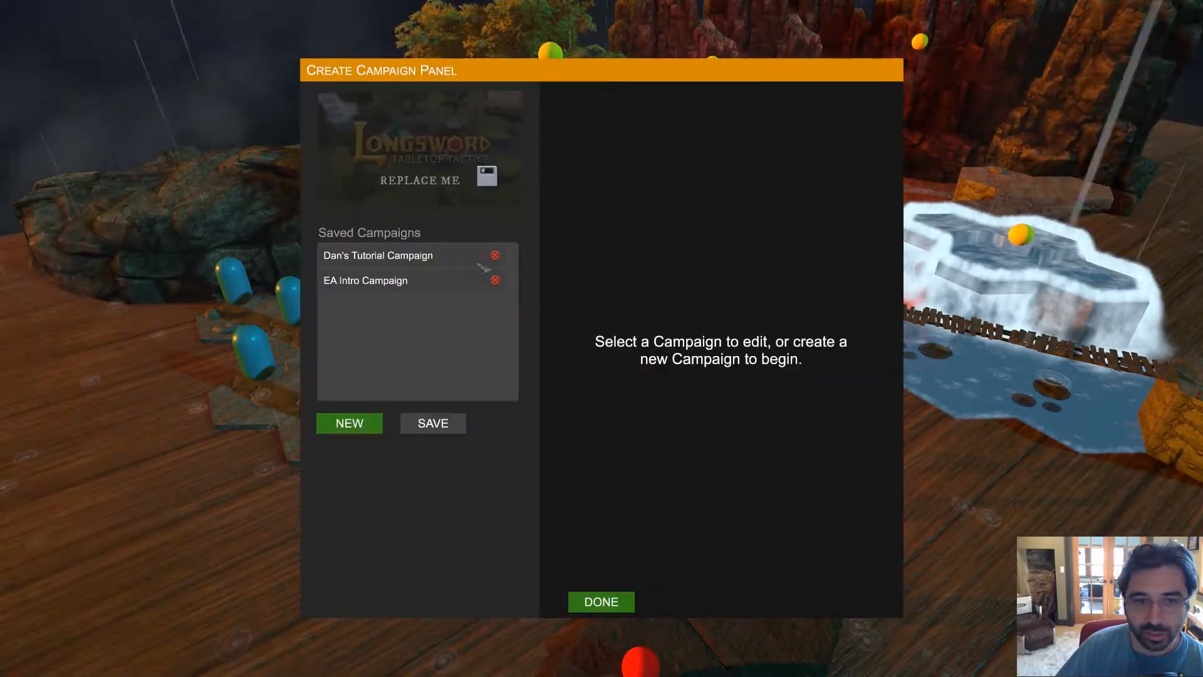
pyautogui.click(378, 255)
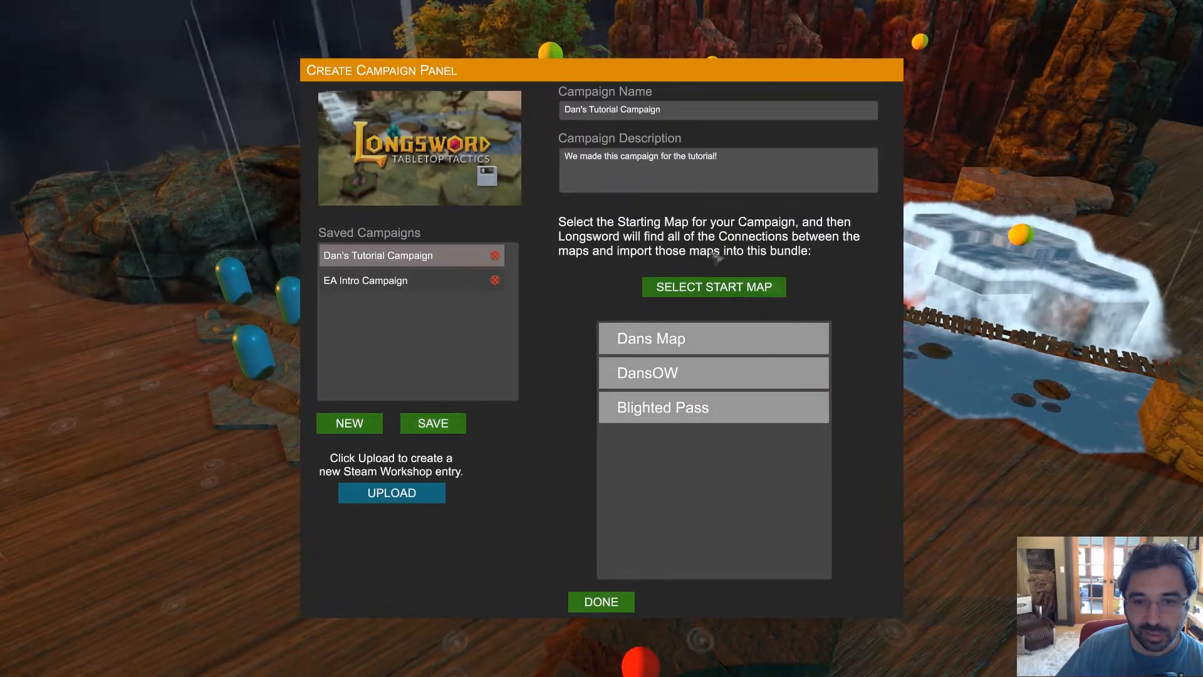
pyautogui.click(714, 286)
pyautogui.click(643, 492)
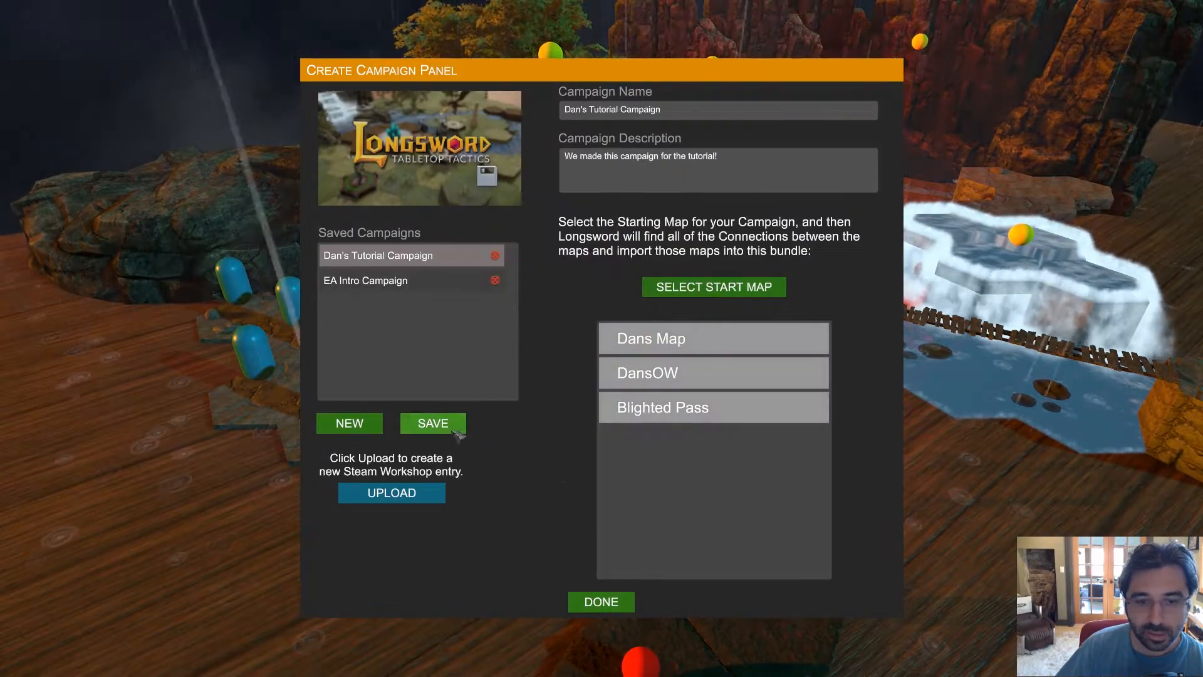
pyautogui.click(601, 602)
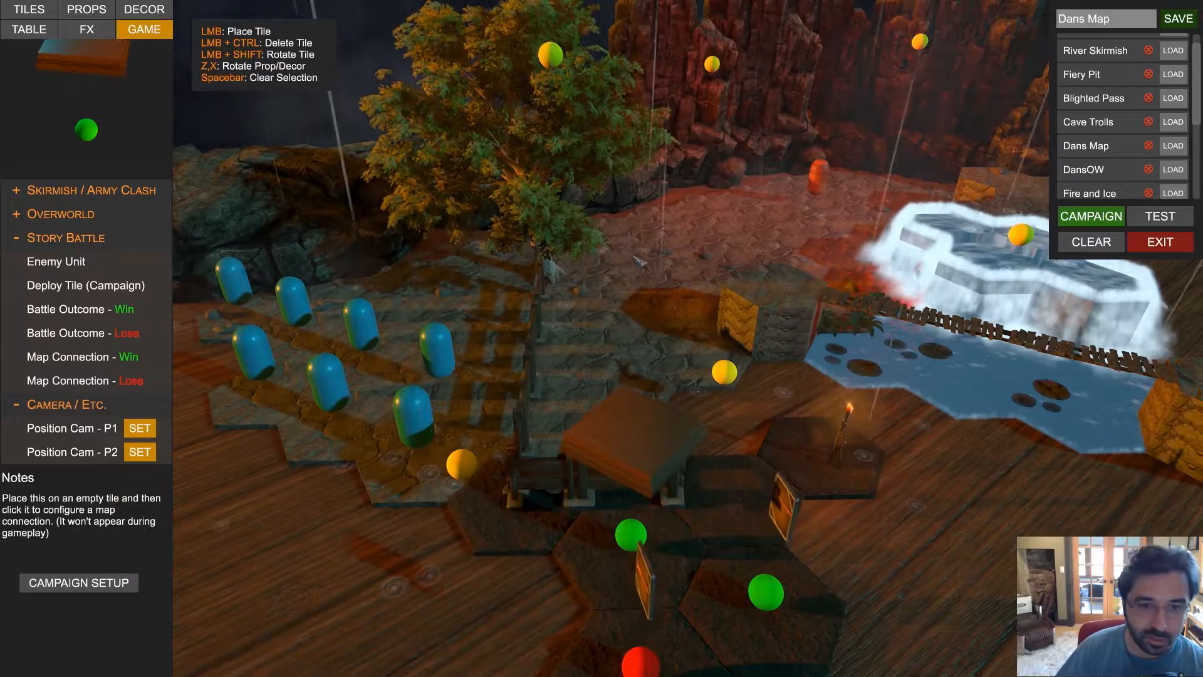
# Exit the Table Editor to the main menu and dismiss the Early Access welcome message
pyautogui.moveTo(640, 262)
pyautogui.mouseDown()
pyautogui.moveTo(637, 207)
pyautogui.moveTo(658, 207)
pyautogui.moveTo(683, 295)
pyautogui.moveTo(631, 248)
pyautogui.mouseUp()
pyautogui.click(1160, 242)
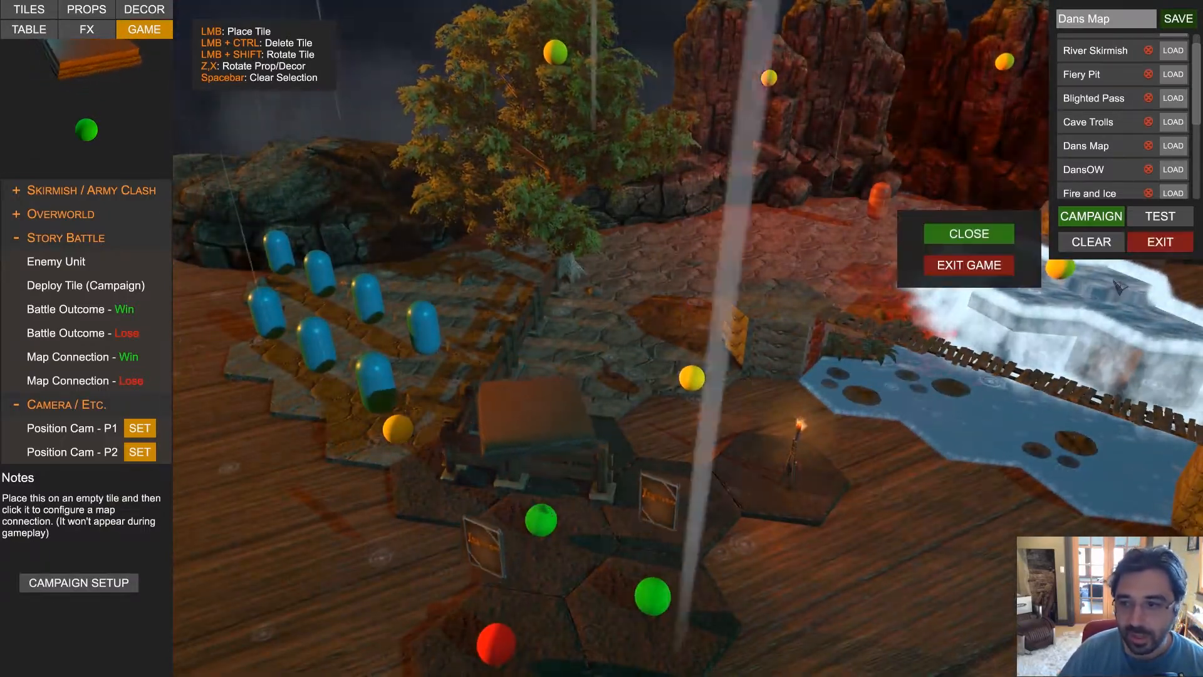
pyautogui.click(948, 271)
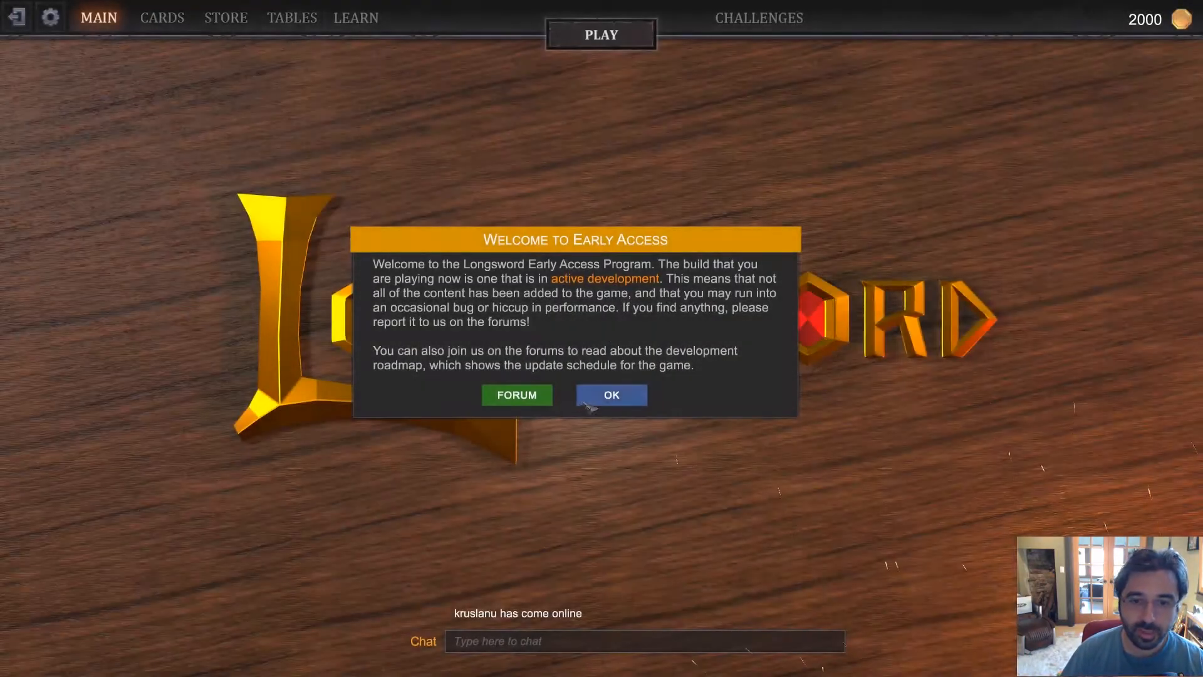
pyautogui.click(610, 395)
# Choose Dan's Tutorial Campaign under Solo Adventures and launch it
pyautogui.click(586, 37)
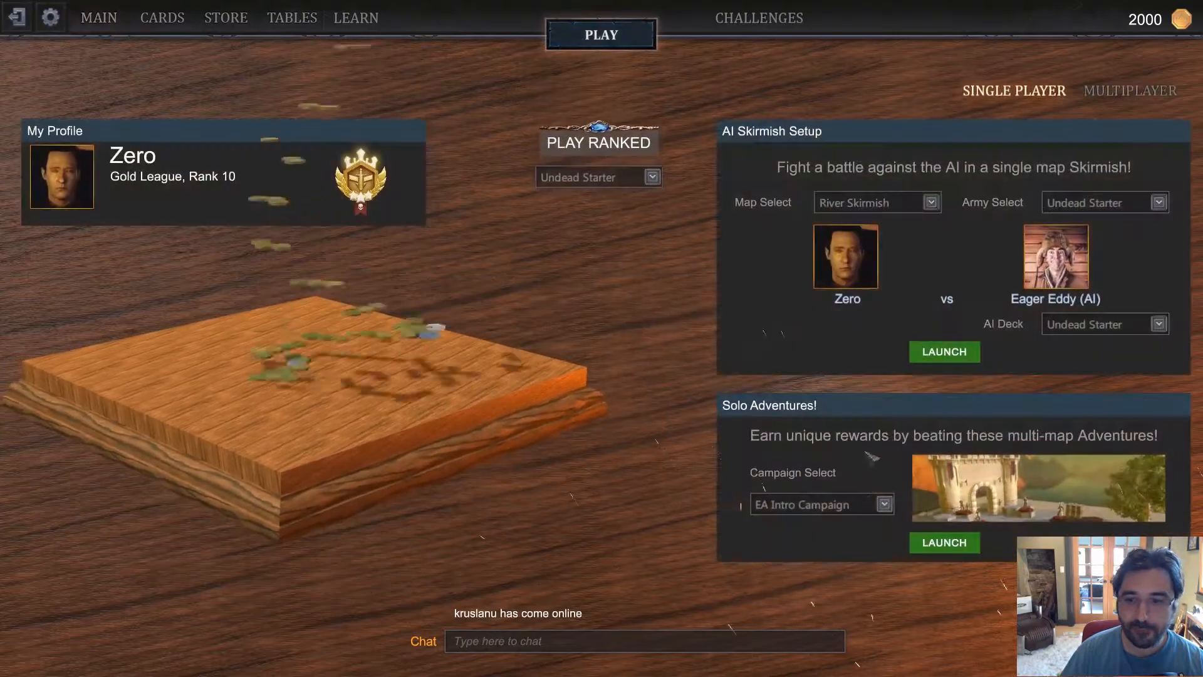
pyautogui.click(821, 504)
pyautogui.click(815, 547)
pyautogui.click(930, 546)
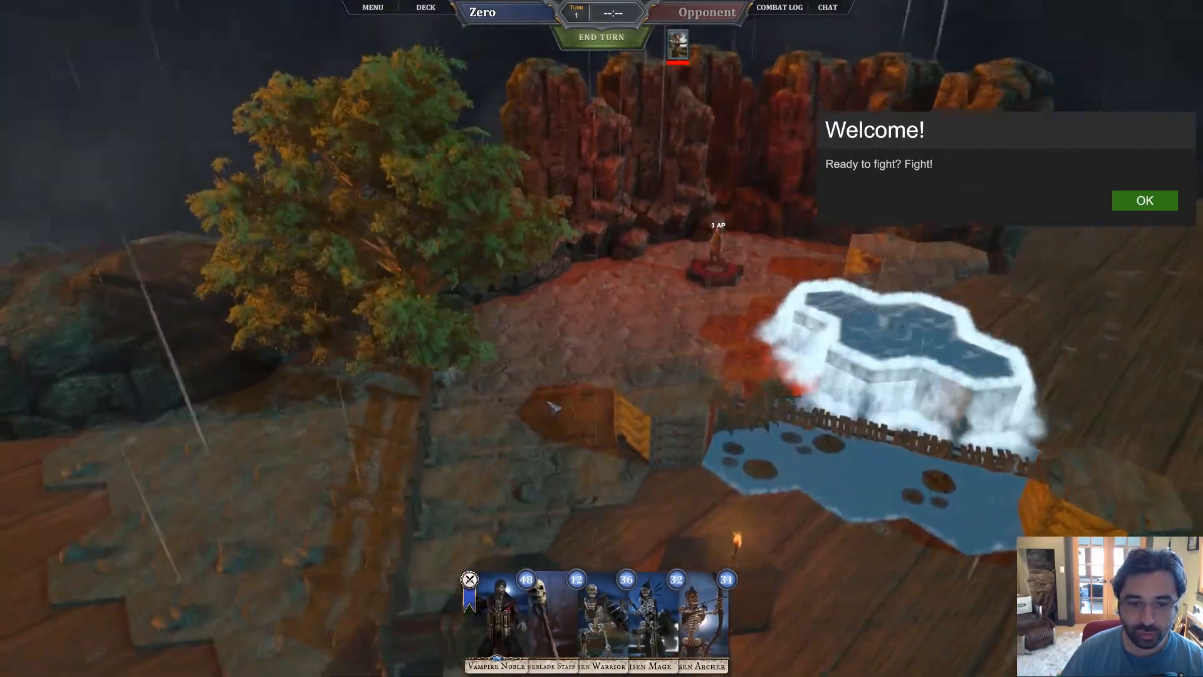
# Deploy the Vampire Noble near the fence and bring it beside the enemy with two uses of its 4 AP ability
pyautogui.moveTo(495, 621); pyautogui.dragTo(356, 461)
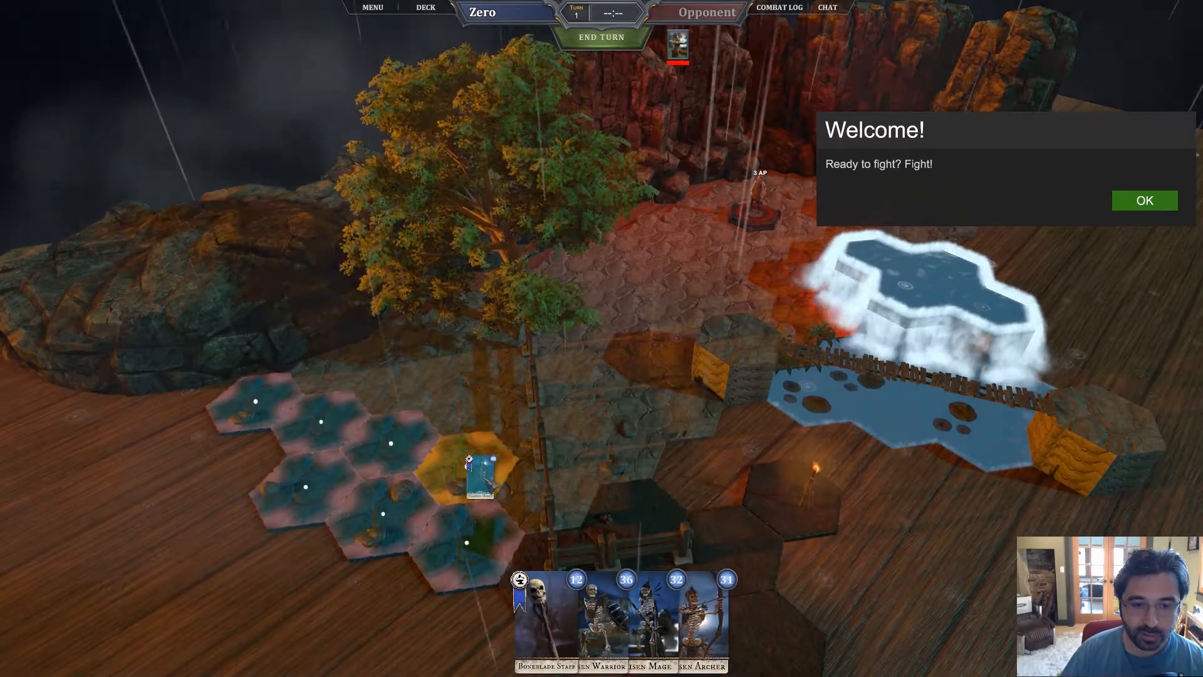
pyautogui.moveTo(489, 481); pyautogui.dragTo(502, 473)
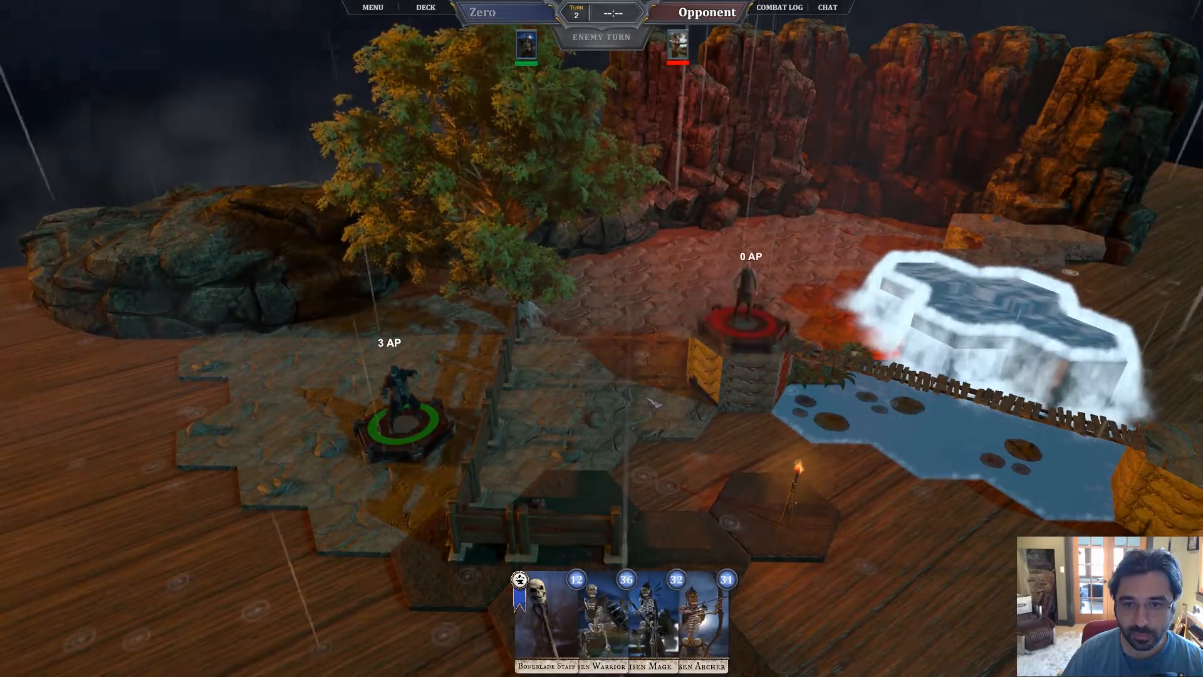
pyautogui.click(404, 426)
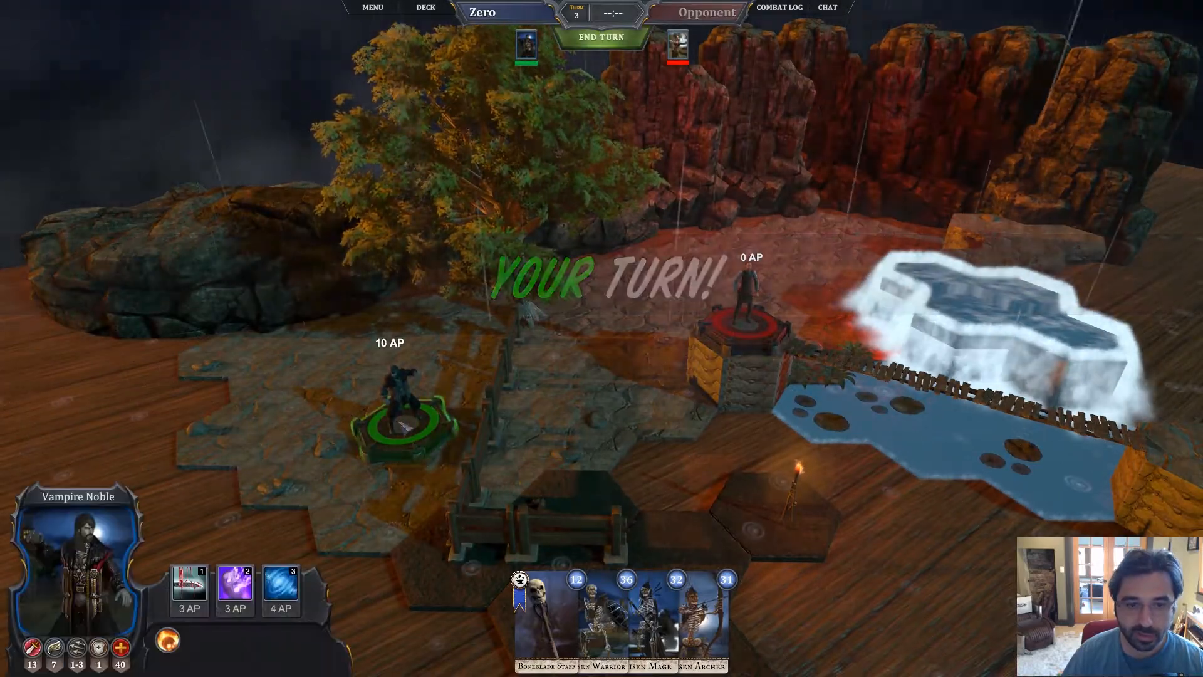
pyautogui.press('3')
pyautogui.rightClick(491, 446)
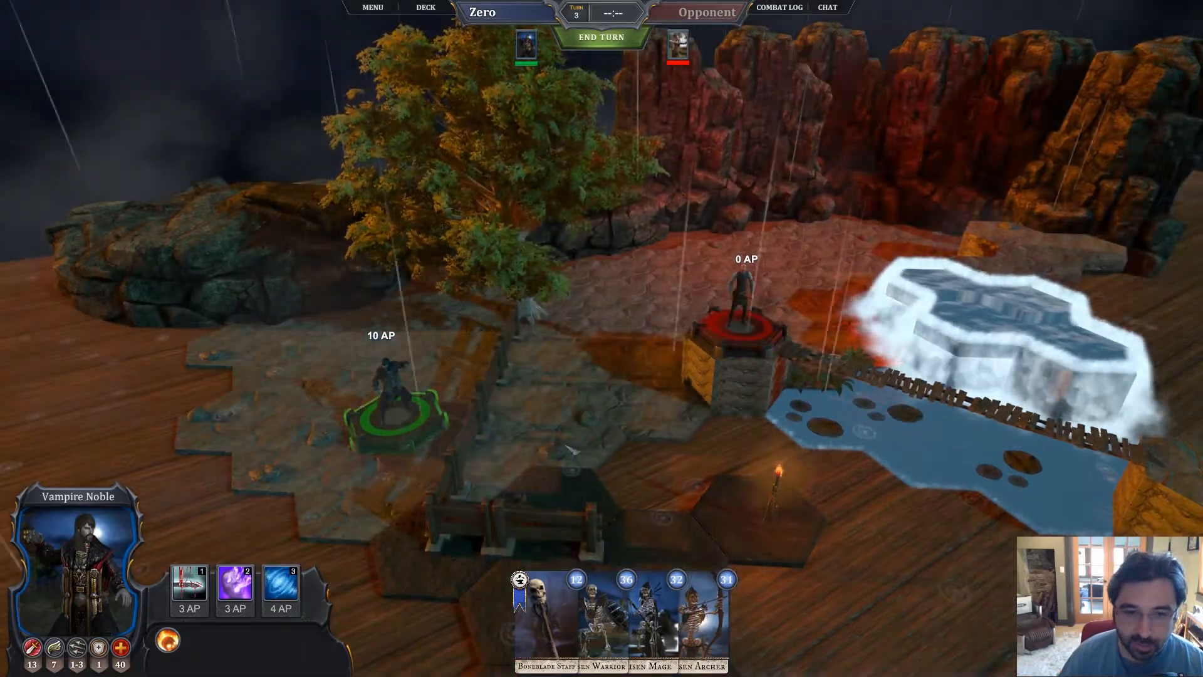
pyautogui.click(568, 439)
pyautogui.press('3')
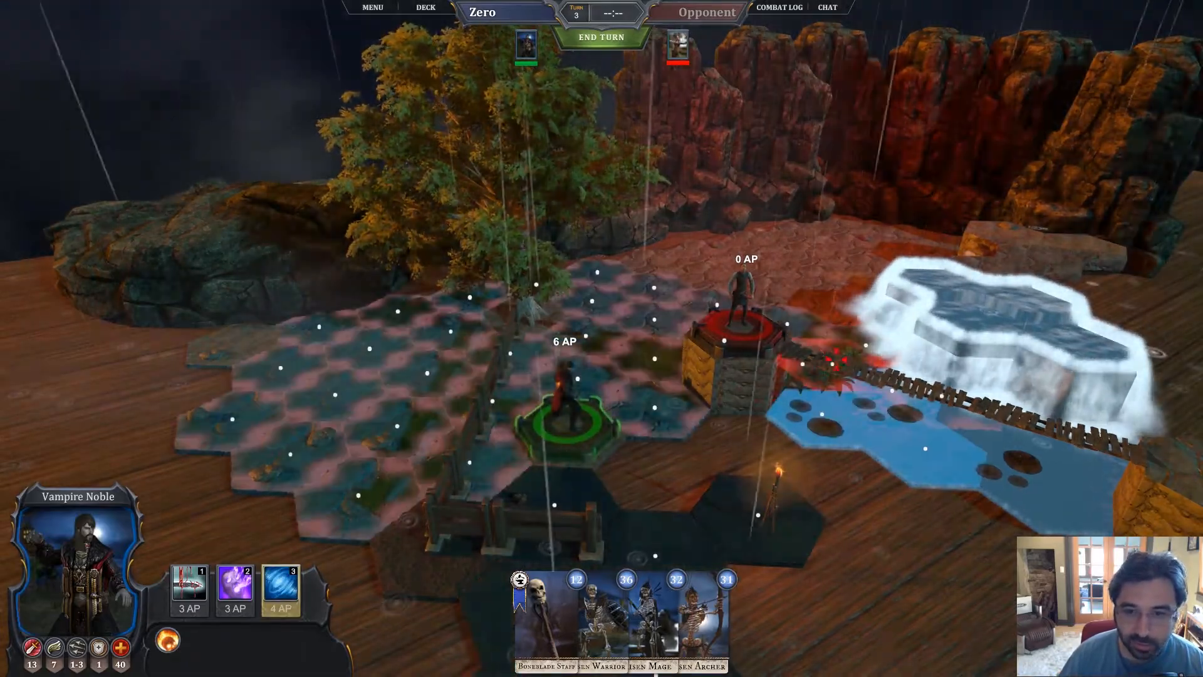
pyautogui.click(838, 357)
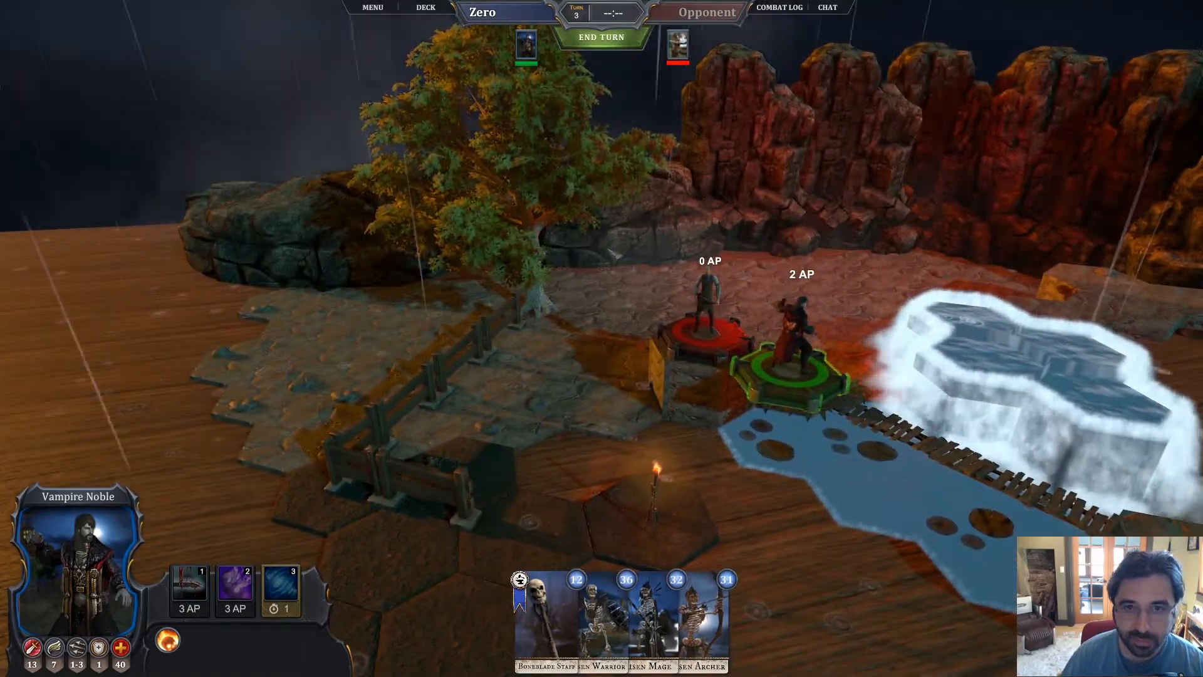
# Deploy the archer, warrior and mage units on the deployment tiles behind the fence
pyautogui.moveTo(702, 620); pyautogui.dragTo(302, 389)
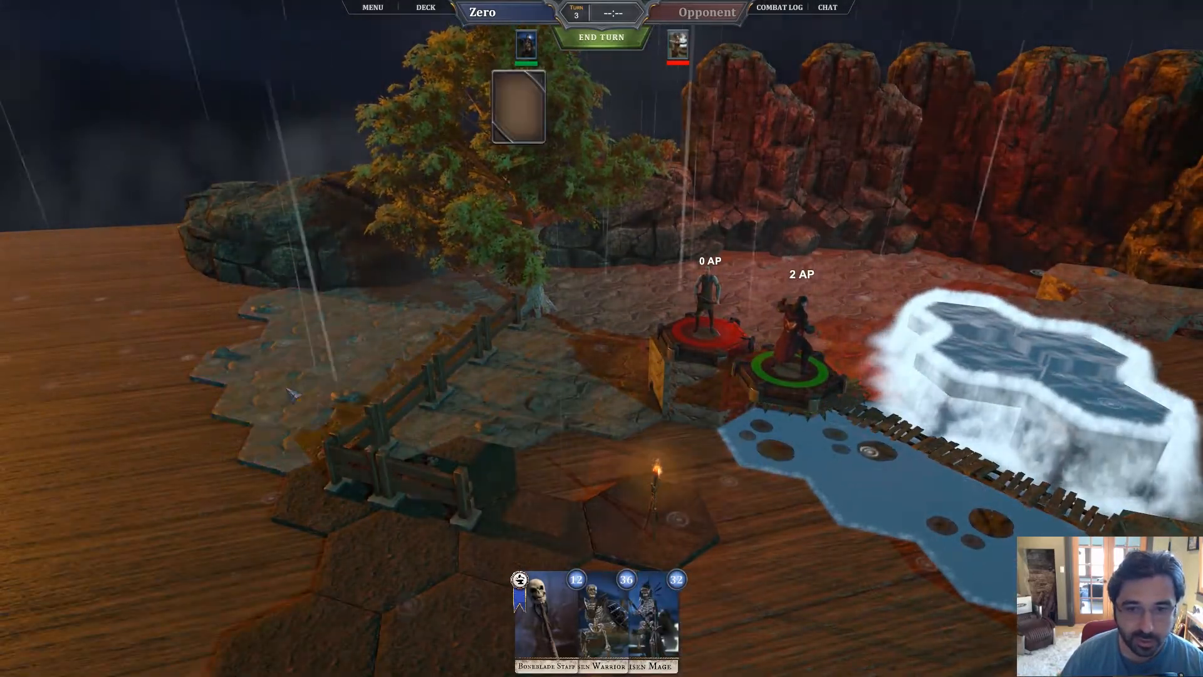
pyautogui.moveTo(605, 627); pyautogui.dragTo(332, 329)
pyautogui.moveTo(686, 615); pyautogui.dragTo(390, 396)
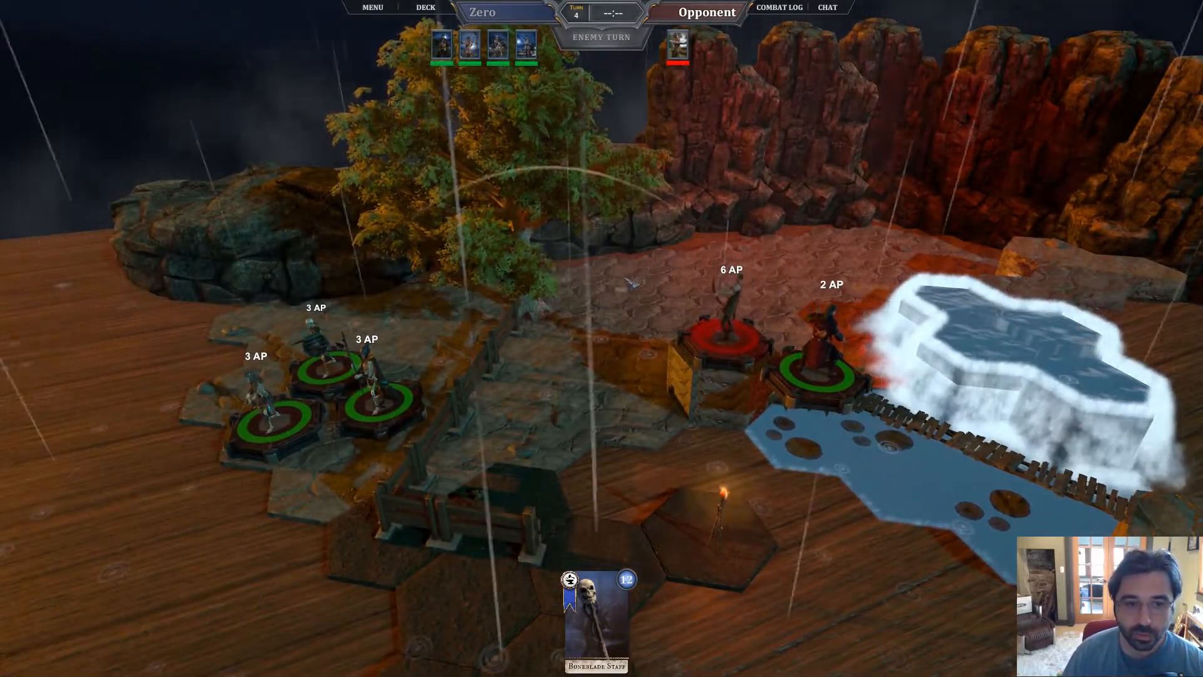
# Move the Risen Mage past the fence towards the enemy archer and try its second ability (4 AP) on that target
pyautogui.click(405, 414)
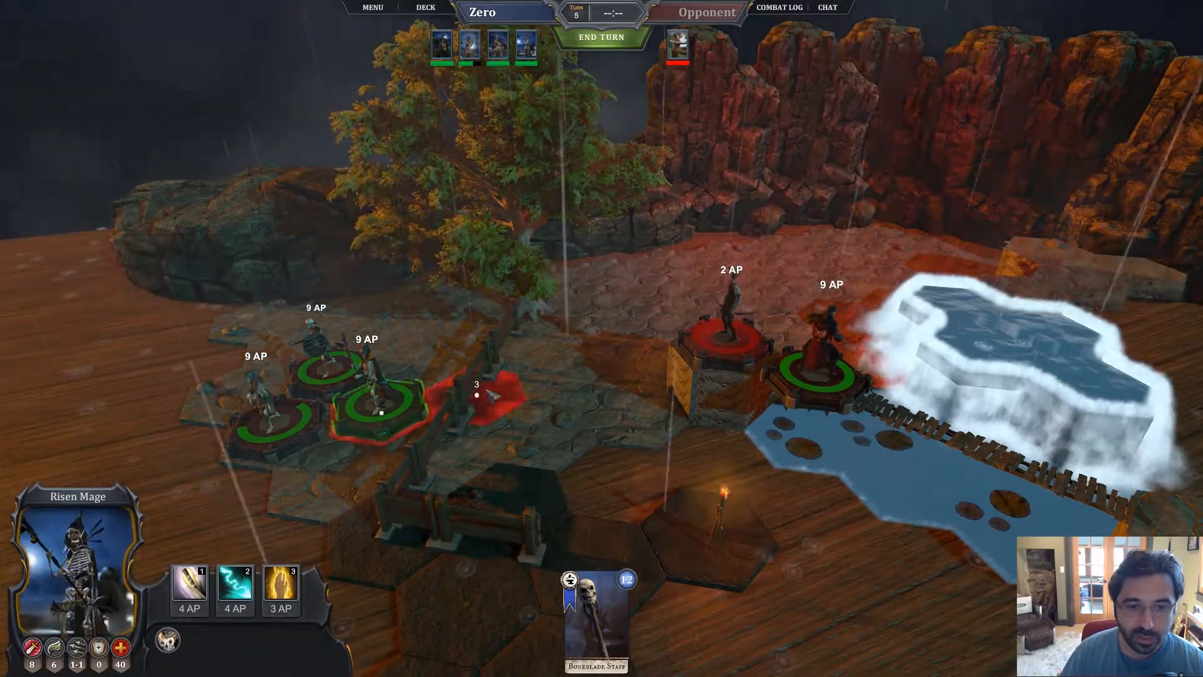
pyautogui.click(235, 584)
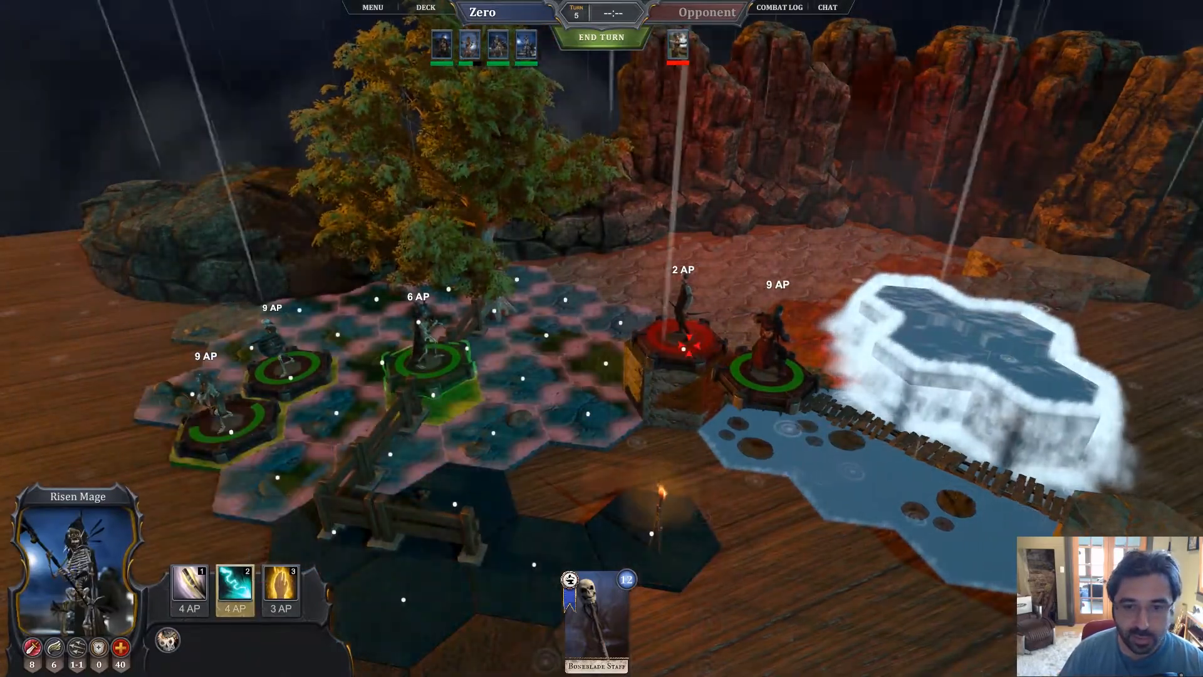
pyautogui.click(689, 346)
pyautogui.press('2')
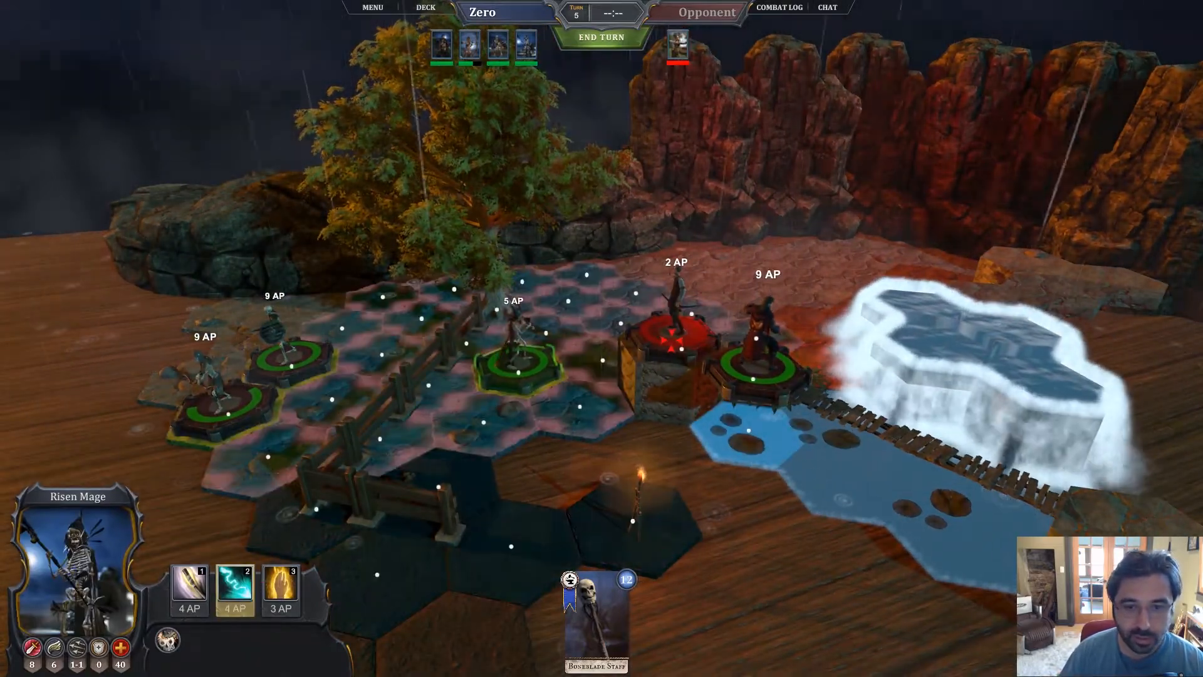
pyautogui.click(673, 324)
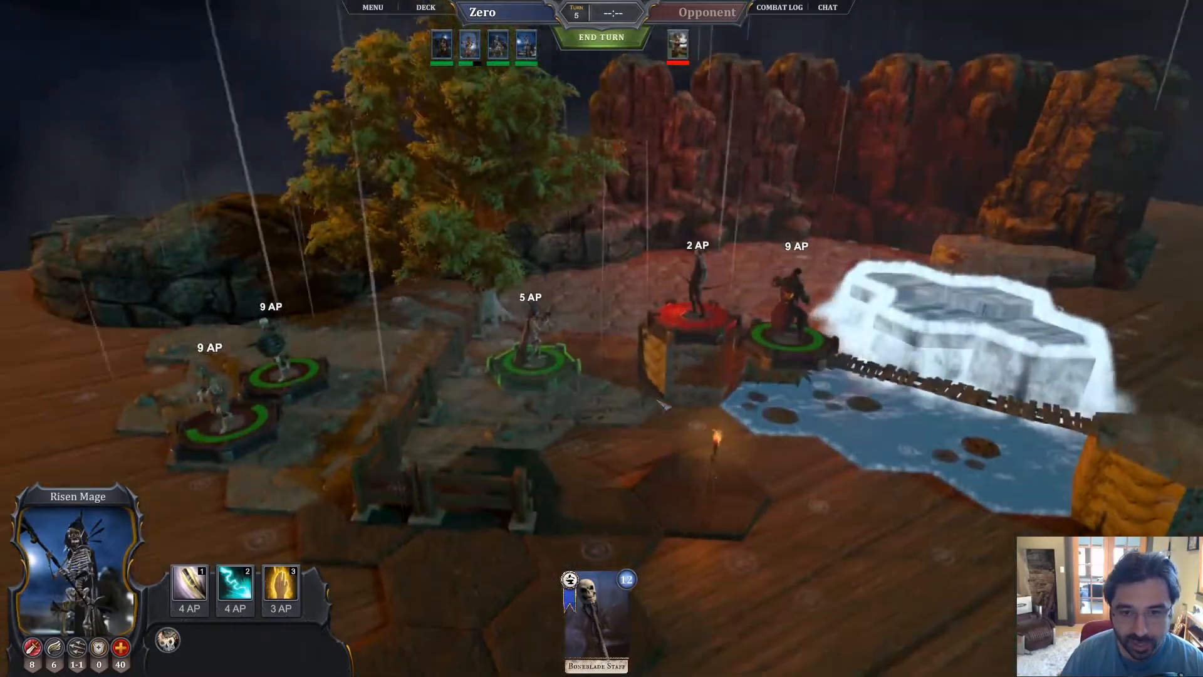
# Attack the Peasant Archer twice with the Vampire Noble's Blood Magic ability
pyautogui.click(791, 313)
pyautogui.scroll(2, 752, 325)
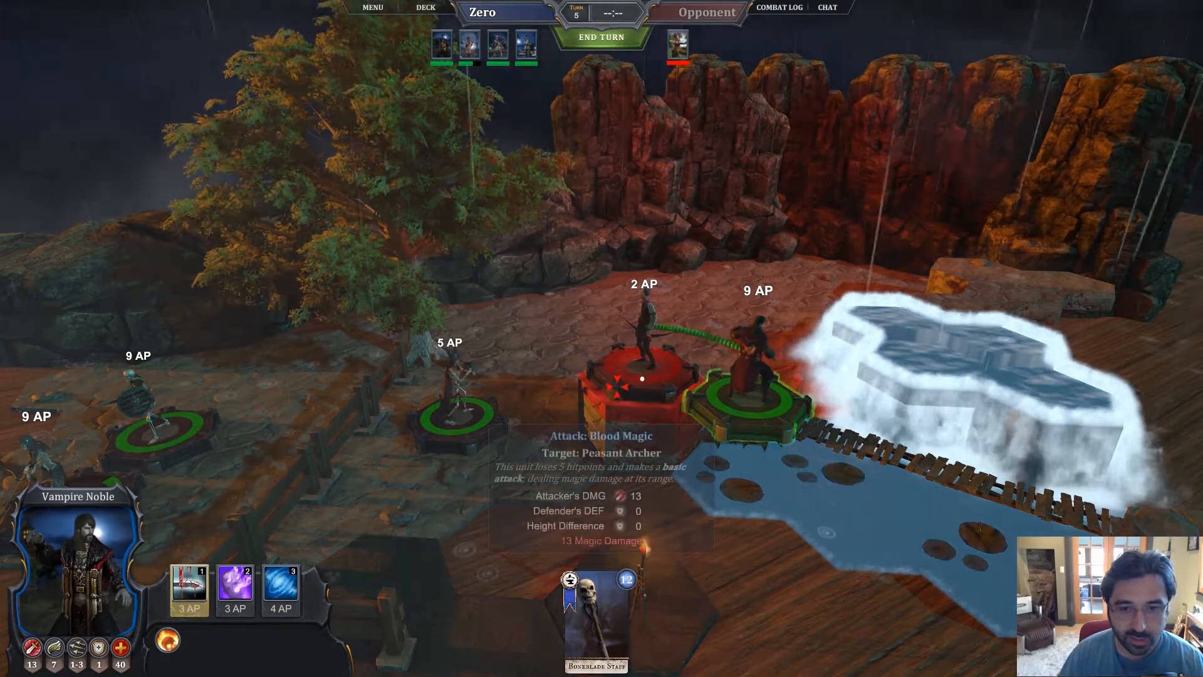
pyautogui.click(652, 374)
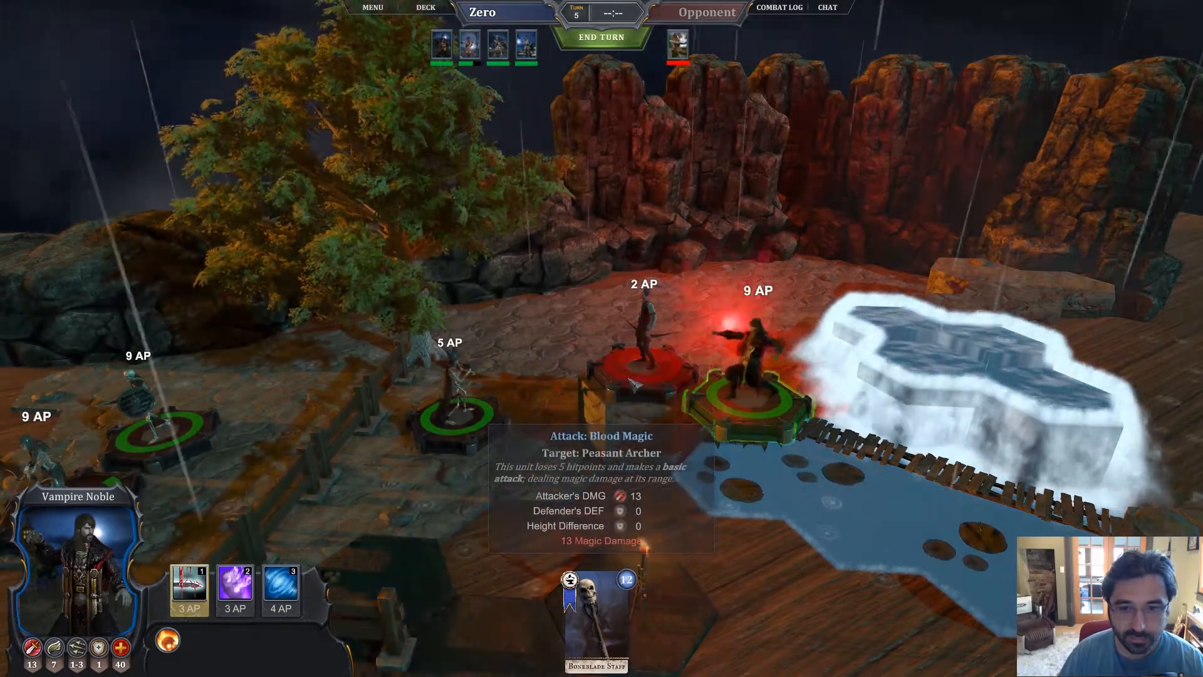
pyautogui.press('1')
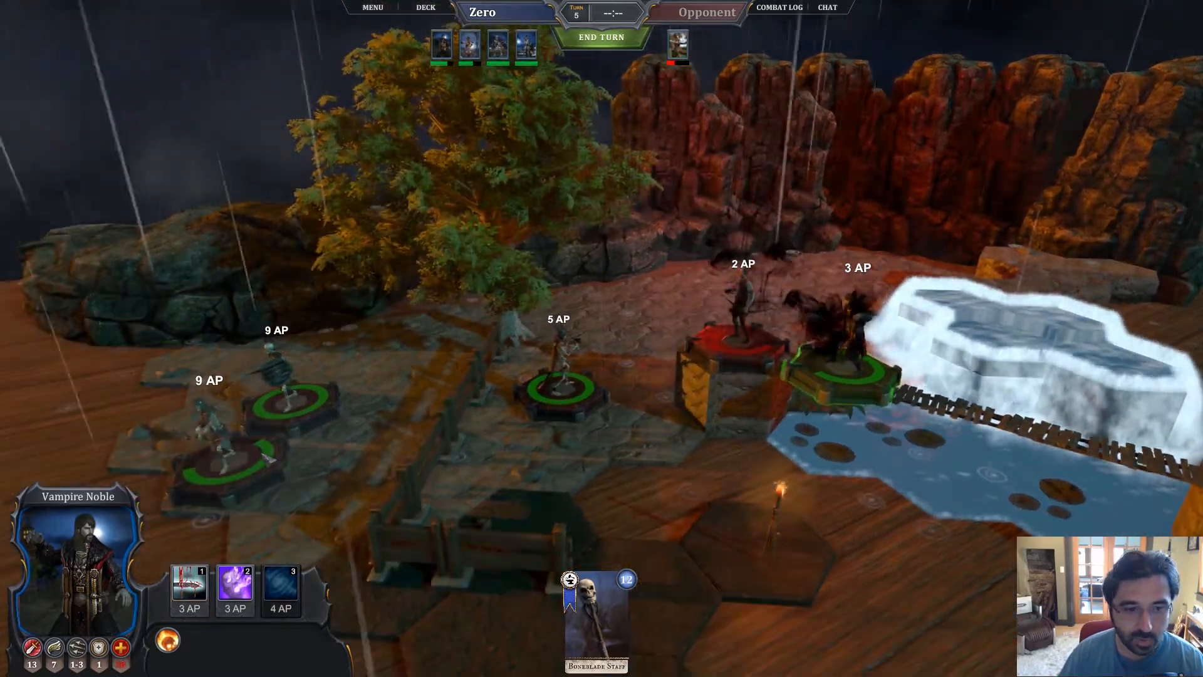
# Advance the Risen Archer one tile to the fence and shoot the enemy archer with its 4 AP attack
pyautogui.click(236, 464)
pyautogui.click(354, 438)
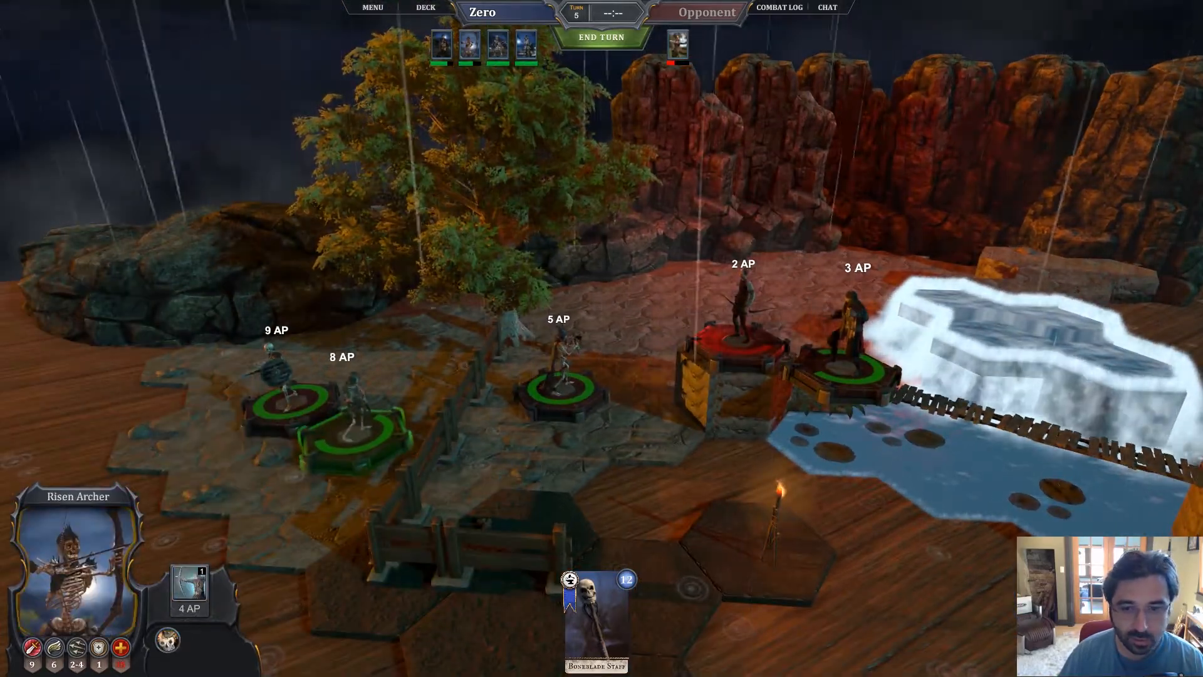
pyautogui.press('1')
pyautogui.click(755, 348)
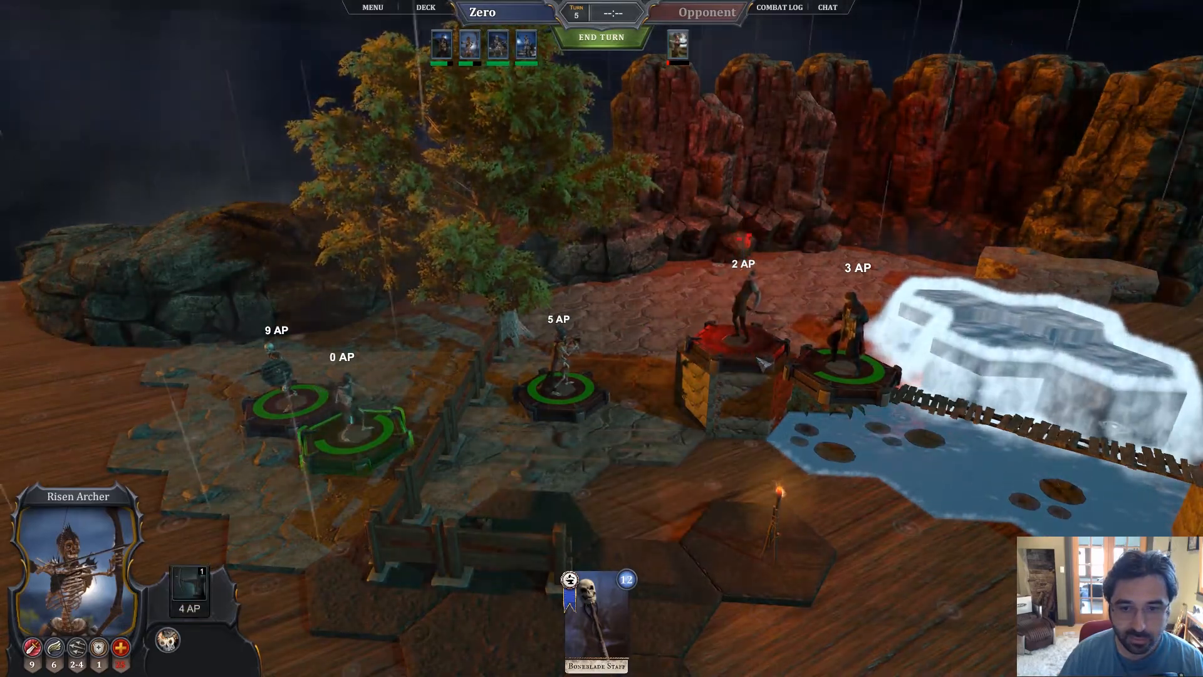
# End the turn, and on the following player turn attack the Peasant Archer with the Vampire Noble's Blood Magic
pyautogui.click(558, 395)
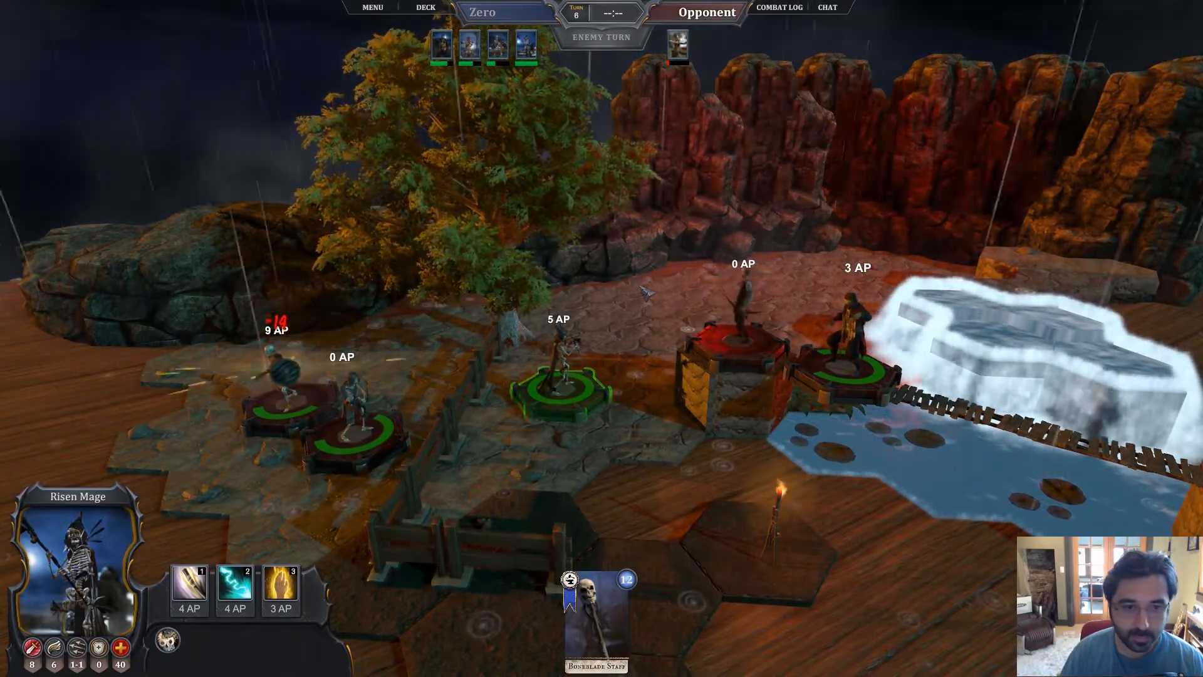
pyautogui.click(823, 382)
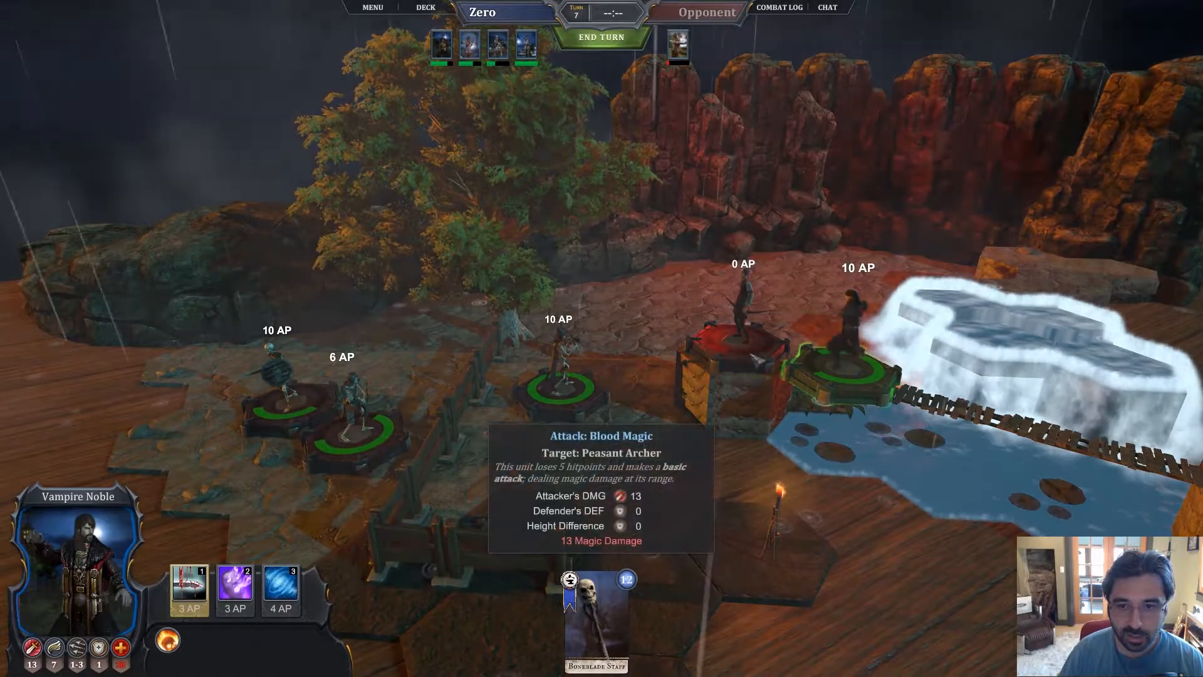
pyautogui.click(754, 359)
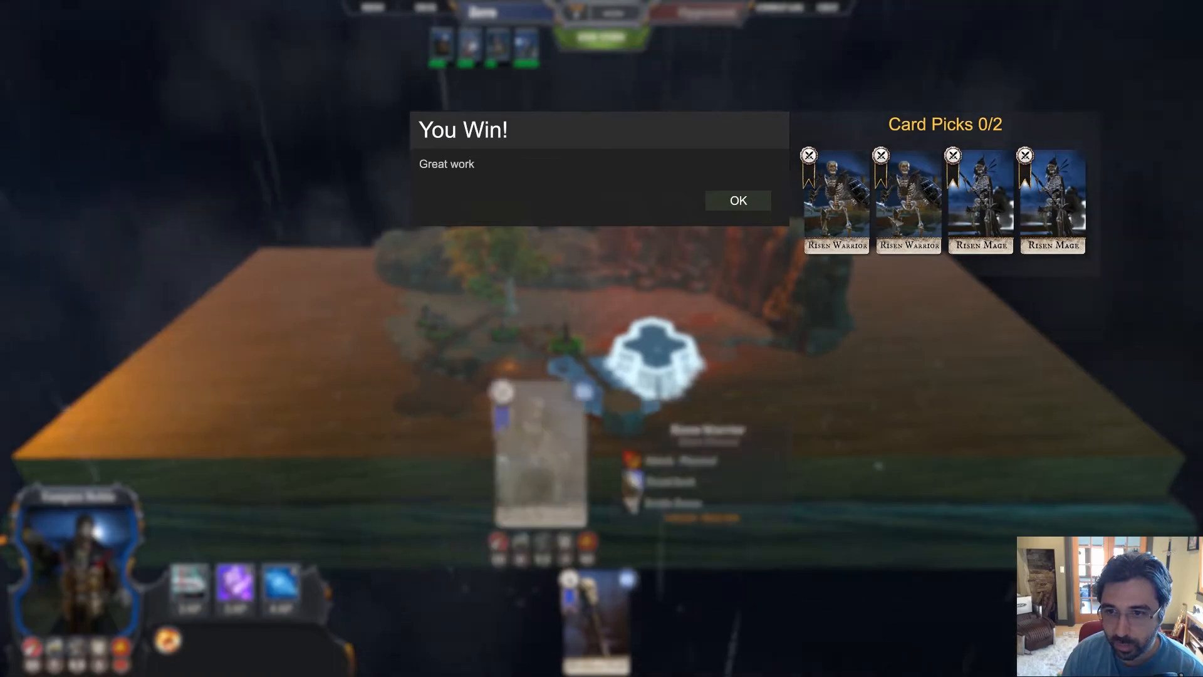
# Pick one Risen Warrior and one Risen Mage card as the victory rewards and accept them
pyautogui.click(910, 207)
pyautogui.click(981, 201)
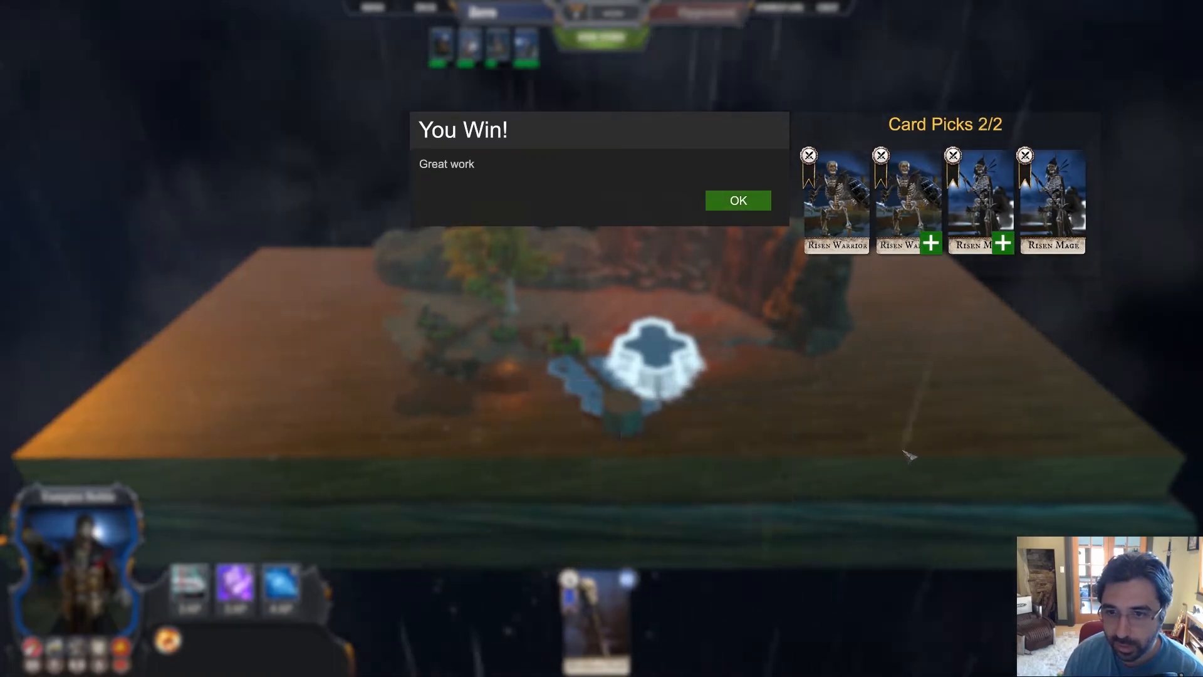
pyautogui.click(737, 202)
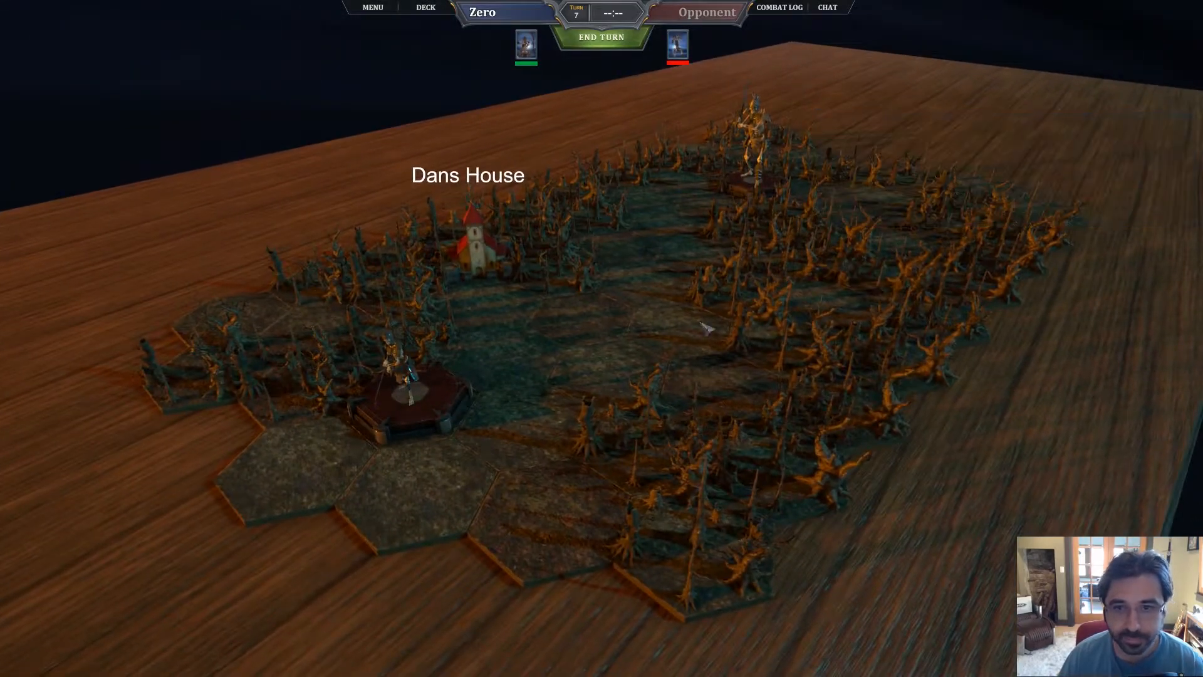
# Move the Risen Archer on the overworld map to the tile beside Dans House
pyautogui.scroll(-2, 546, 340)
pyautogui.scroll(4, 539, 344)
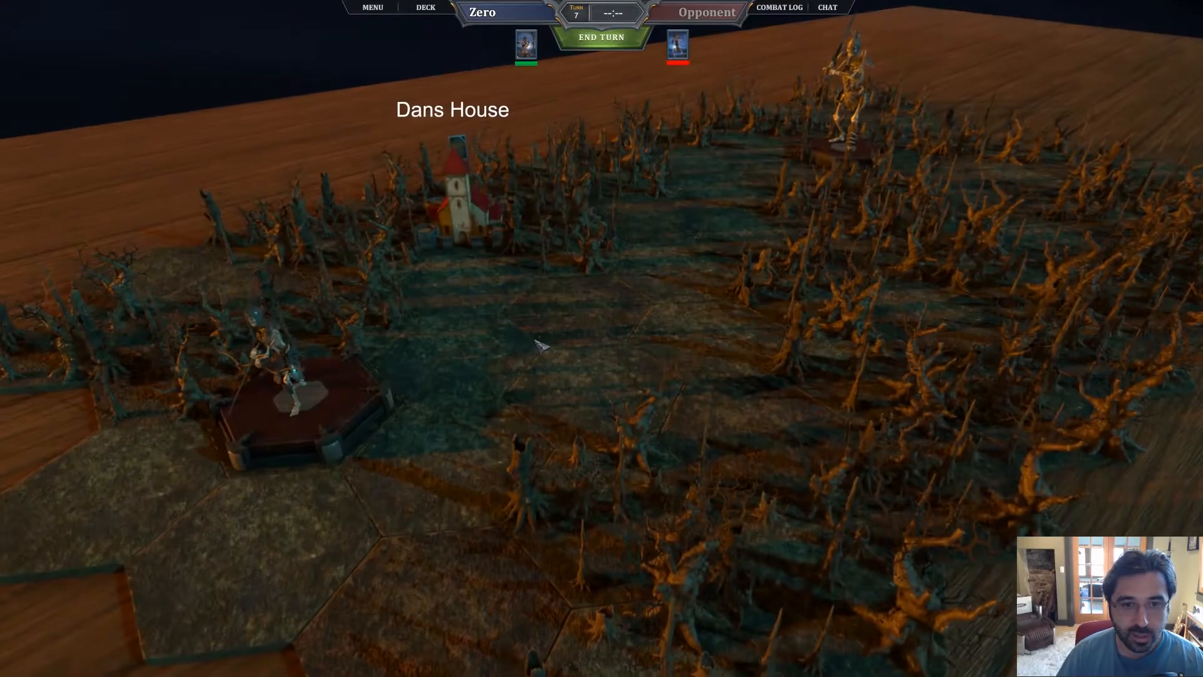
pyautogui.click(319, 393)
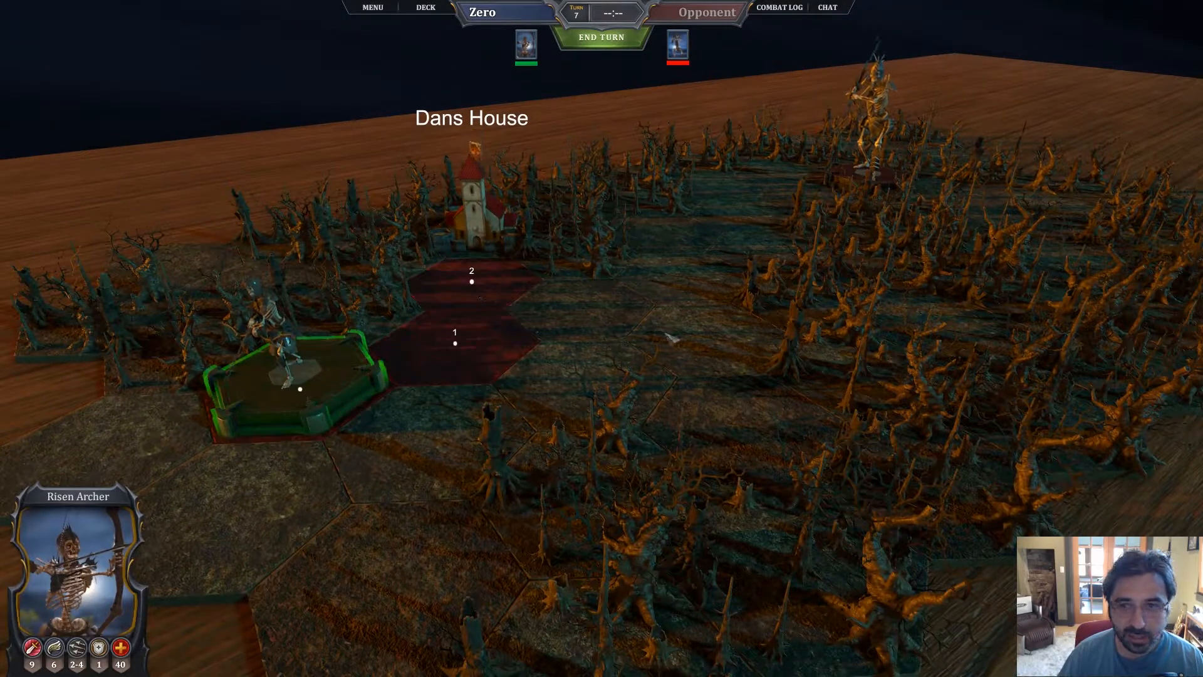
pyautogui.scroll(-4, 668, 340)
pyautogui.click(509, 297)
pyautogui.scroll(2, 532, 282)
pyautogui.click(529, 274)
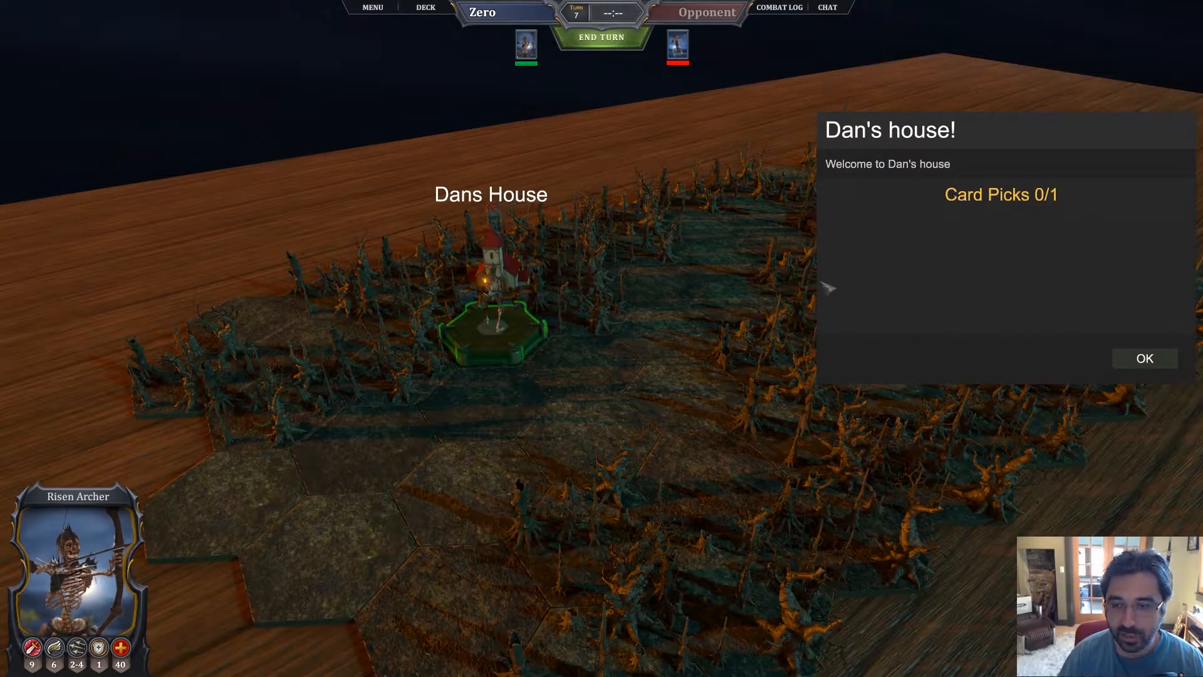
# Bring the Risen Archer beside the Bone Giant on the overworld and start the Bad guys fight
pyautogui.moveTo(545, 285); pyautogui.dragTo(813, 298)
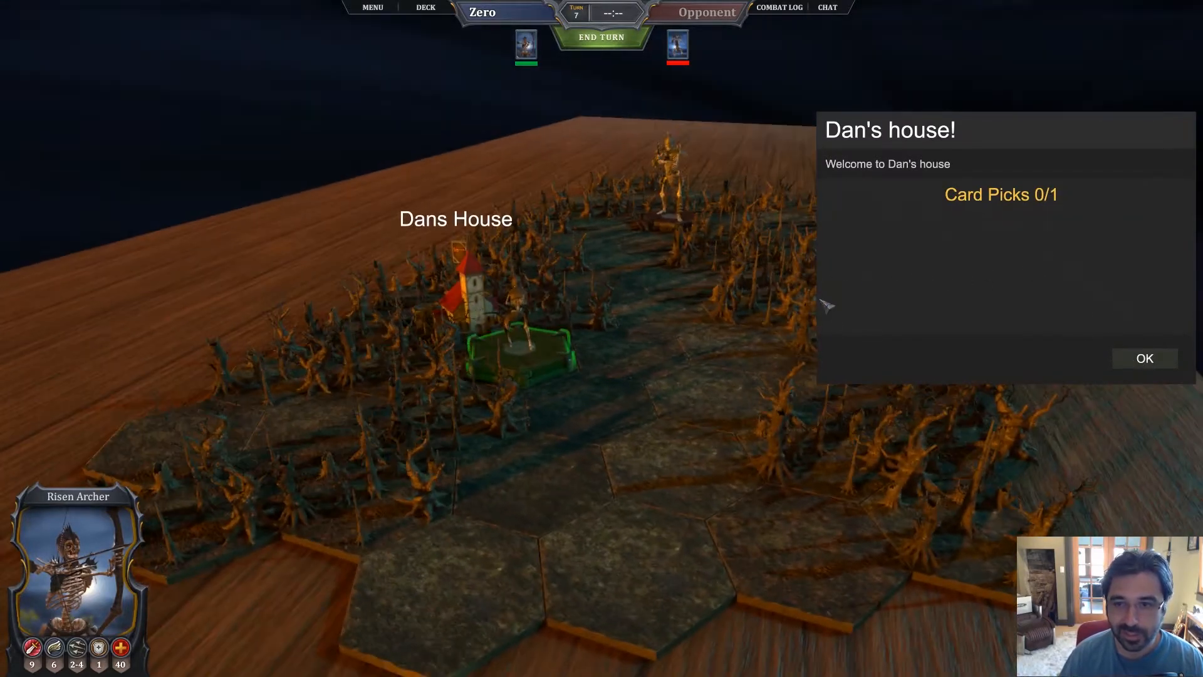
pyautogui.moveTo(666, 272); pyautogui.dragTo(652, 338)
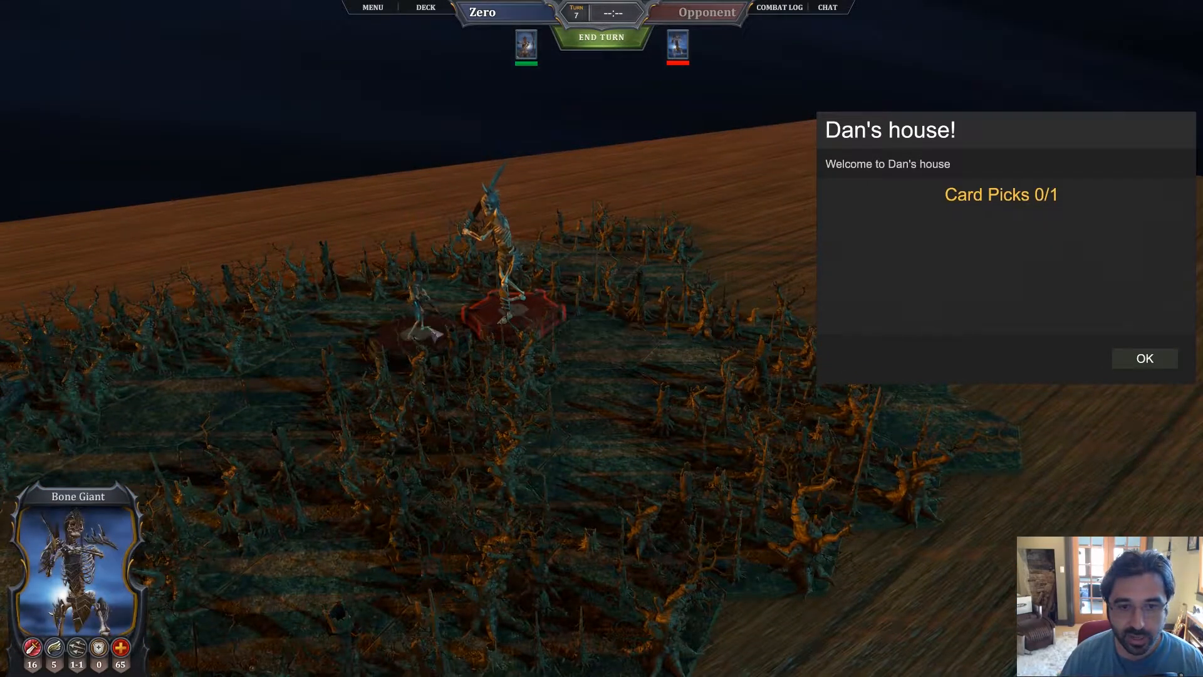
pyautogui.click(540, 323)
pyautogui.moveTo(808, 296); pyautogui.dragTo(629, 303)
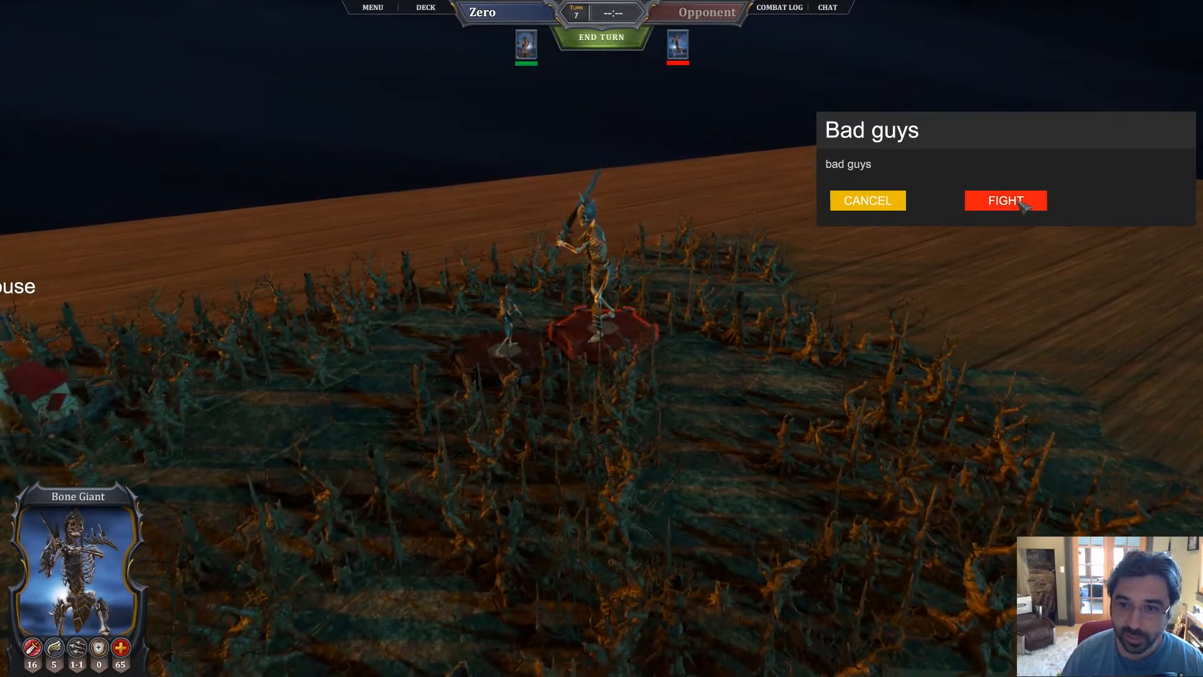
pyautogui.click(1002, 200)
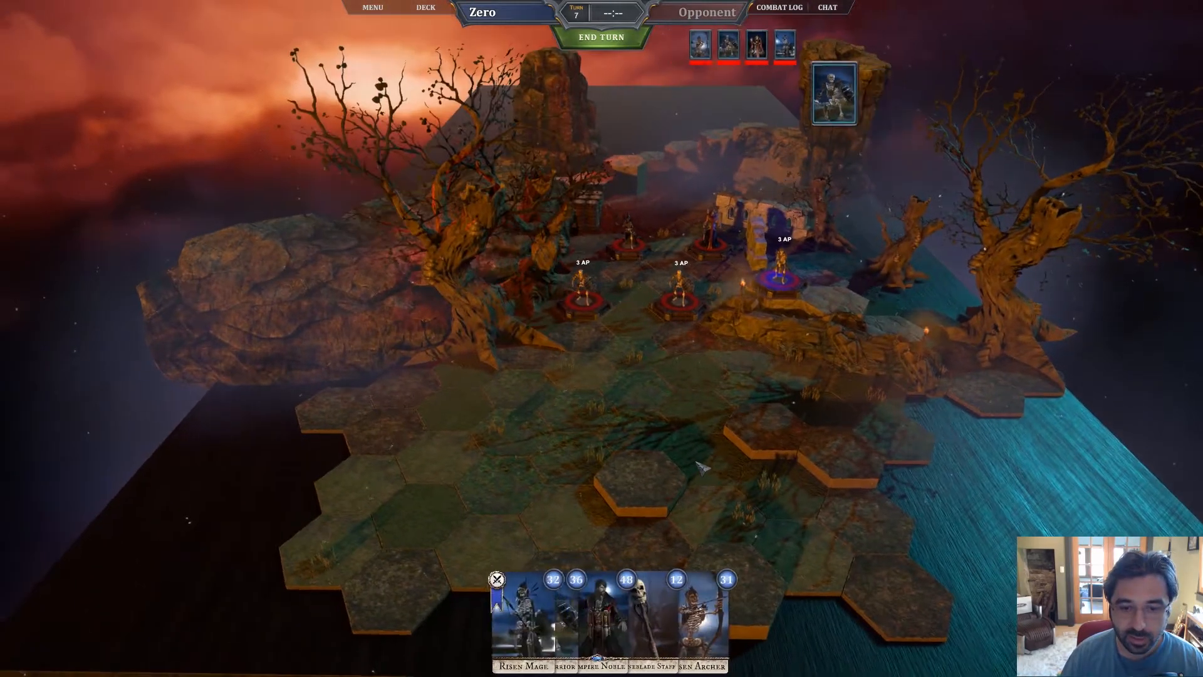
# Review the cards in the player's deck during the new battle and close the deck overview
pyautogui.click(415, 8)
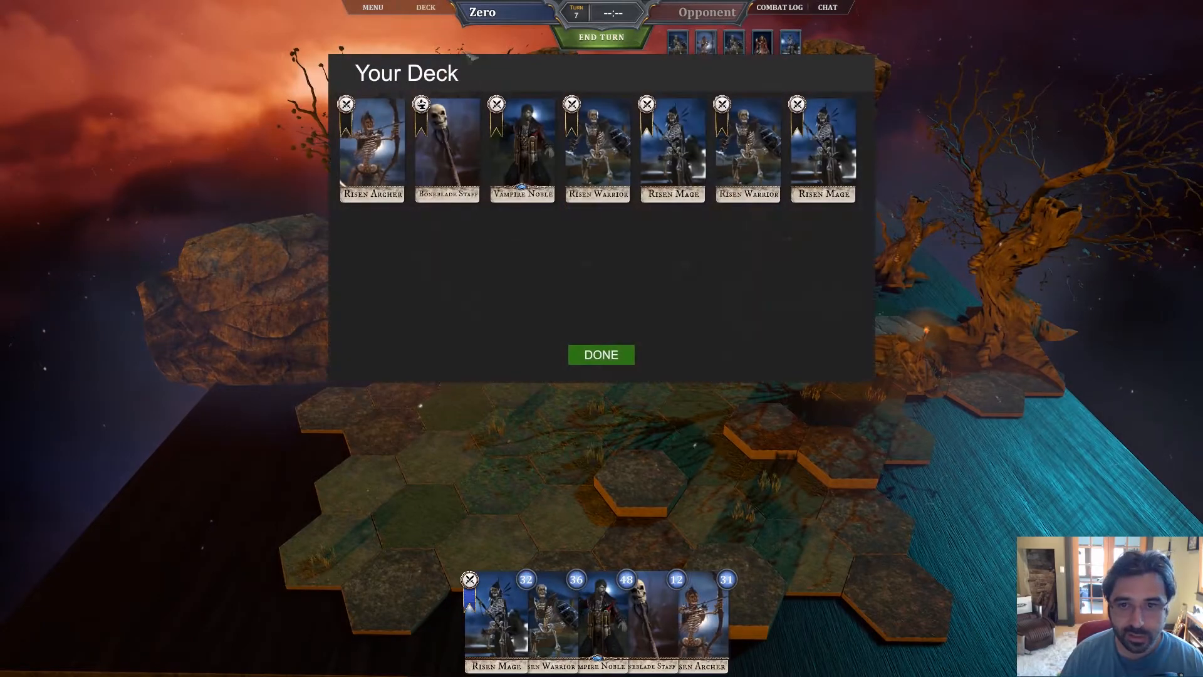
pyautogui.click(597, 354)
pyautogui.moveTo(591, 370); pyautogui.dragTo(603, 404)
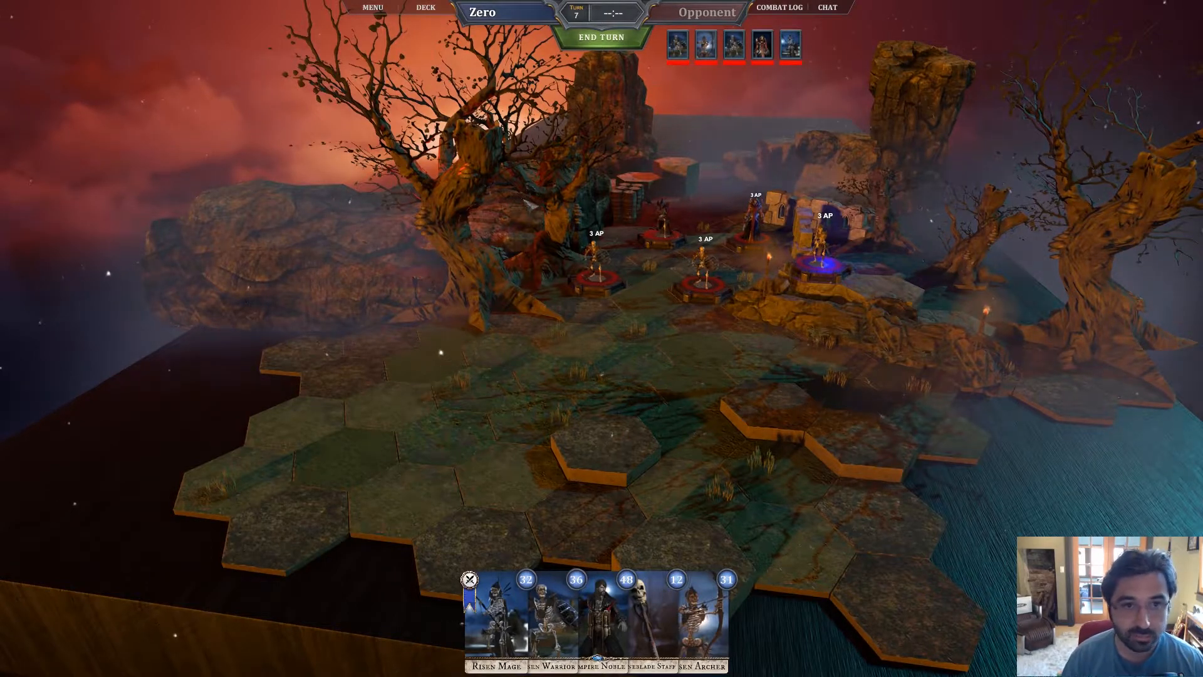
# Leave the battle for the main menu and dismiss the Early Access welcome message
pyautogui.click(371, 9)
pyautogui.click(387, 131)
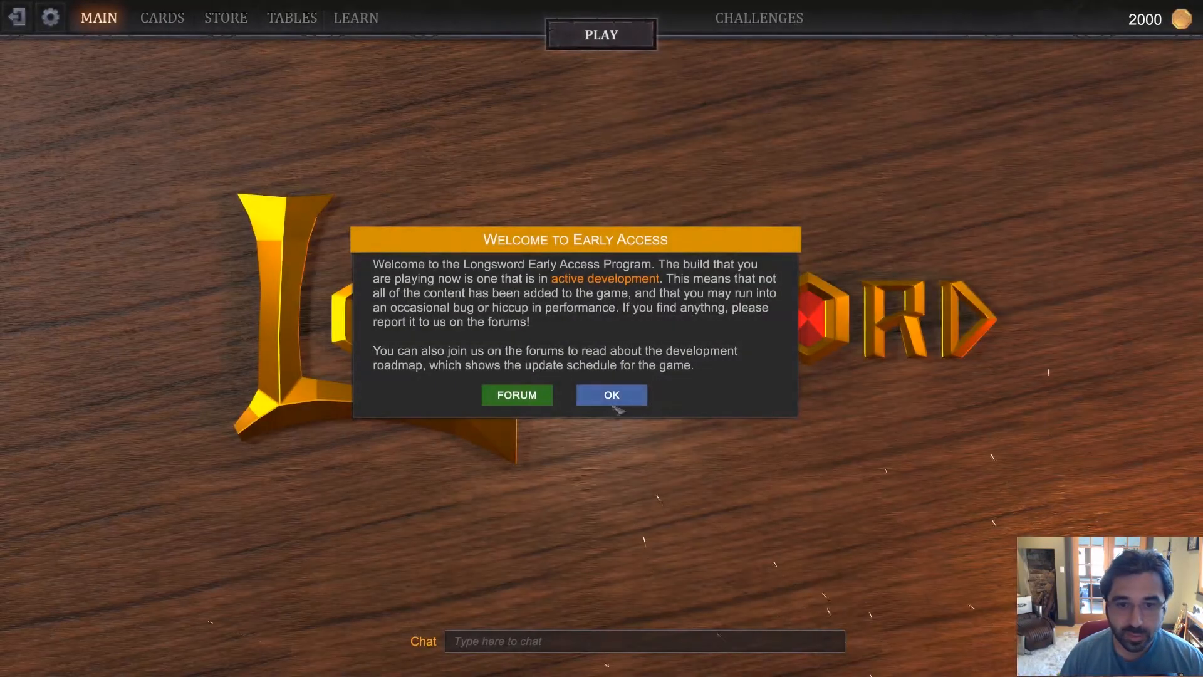
pyautogui.click(612, 395)
# Open the Table Editor and load Dans Map
pyautogui.click(280, 19)
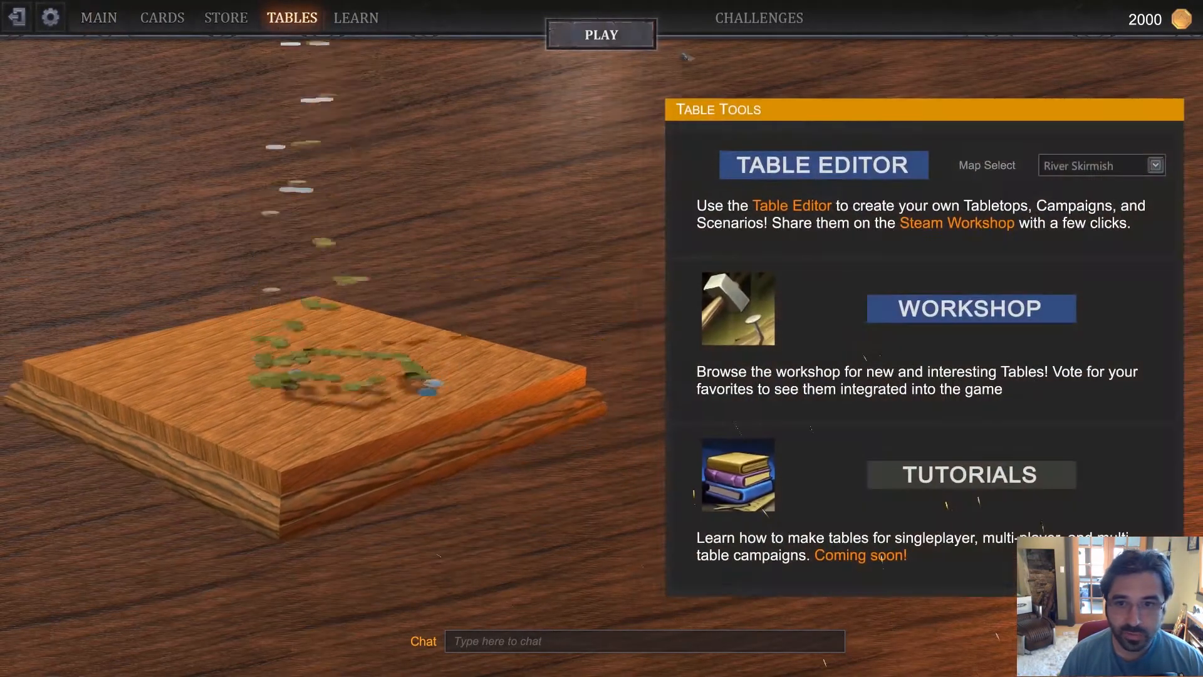
pyautogui.click(781, 165)
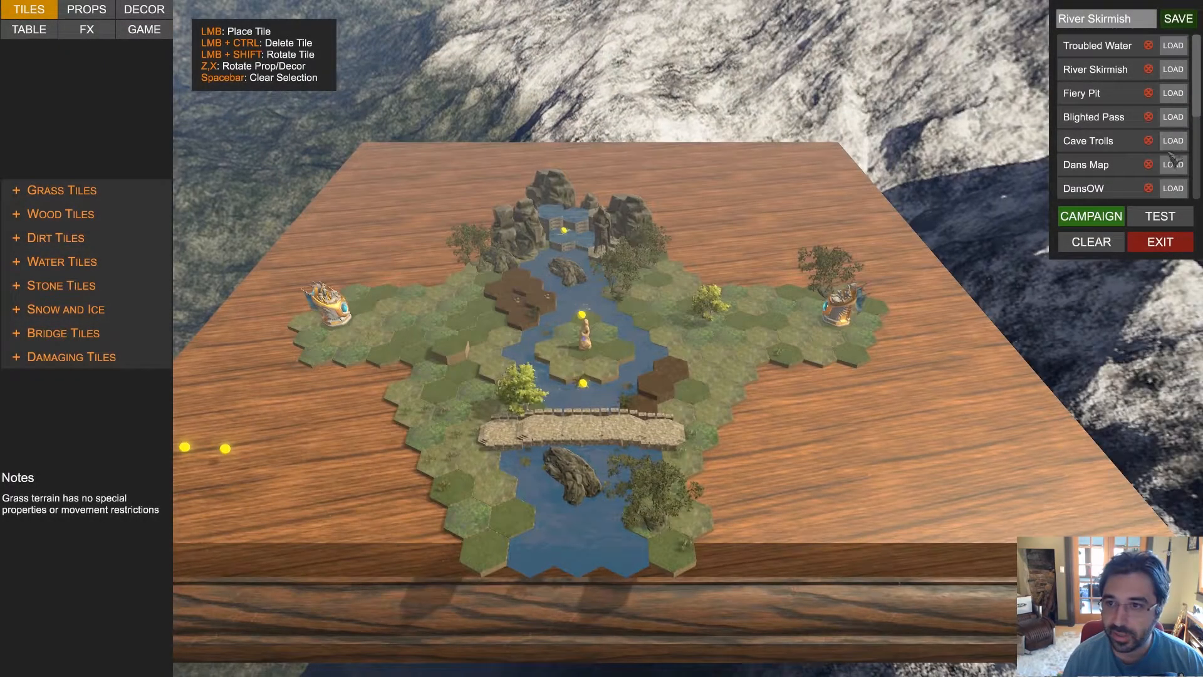
pyautogui.click(1173, 163)
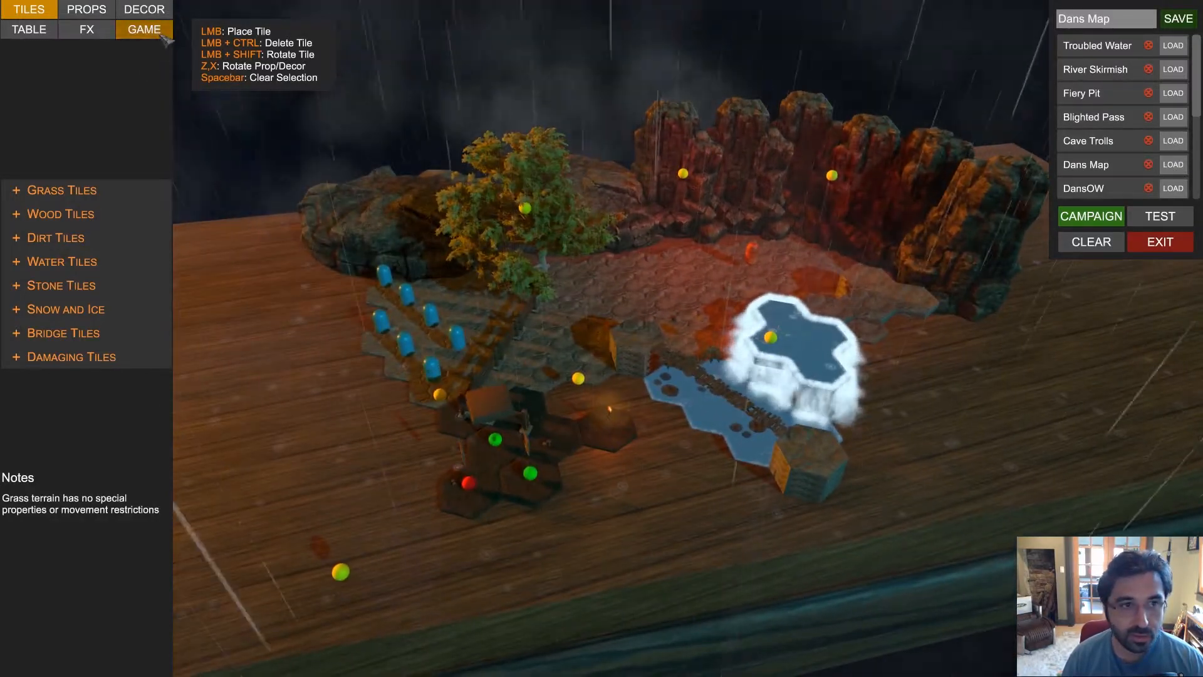
# Review the Story Battle game elements on Dans Map: Enemy Unit, Deploy Tile (Campaign), Battle Outcome - Win and Map Connection - Win
pyautogui.click(165, 37)
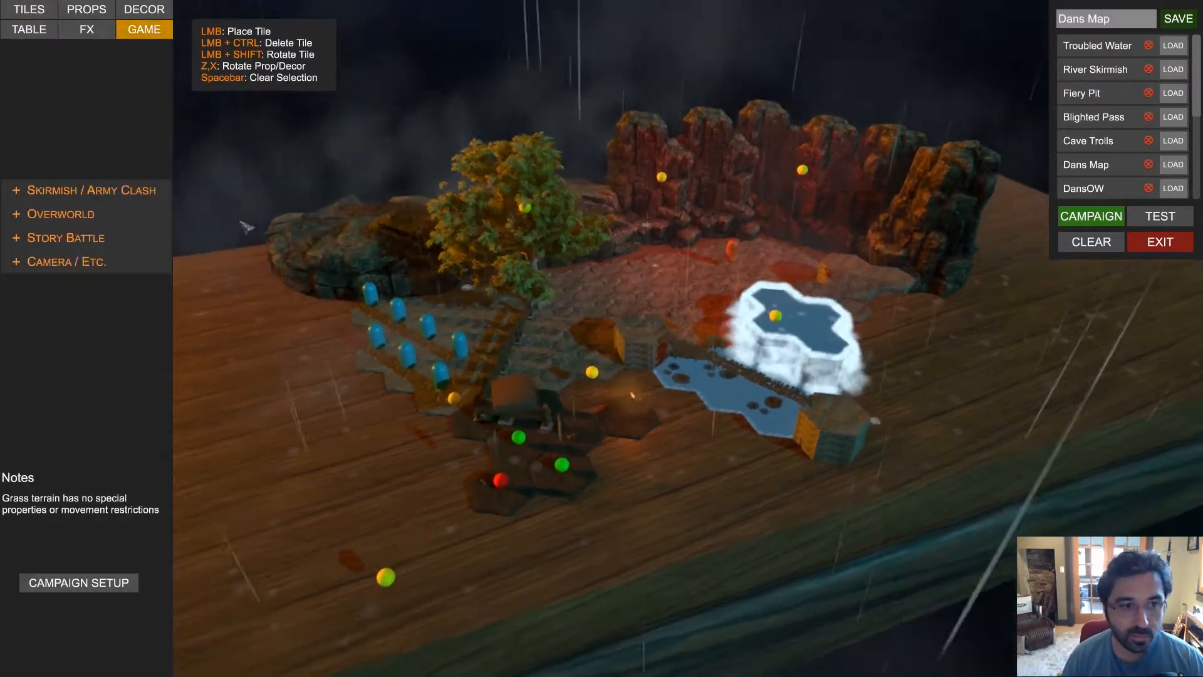
pyautogui.click(66, 237)
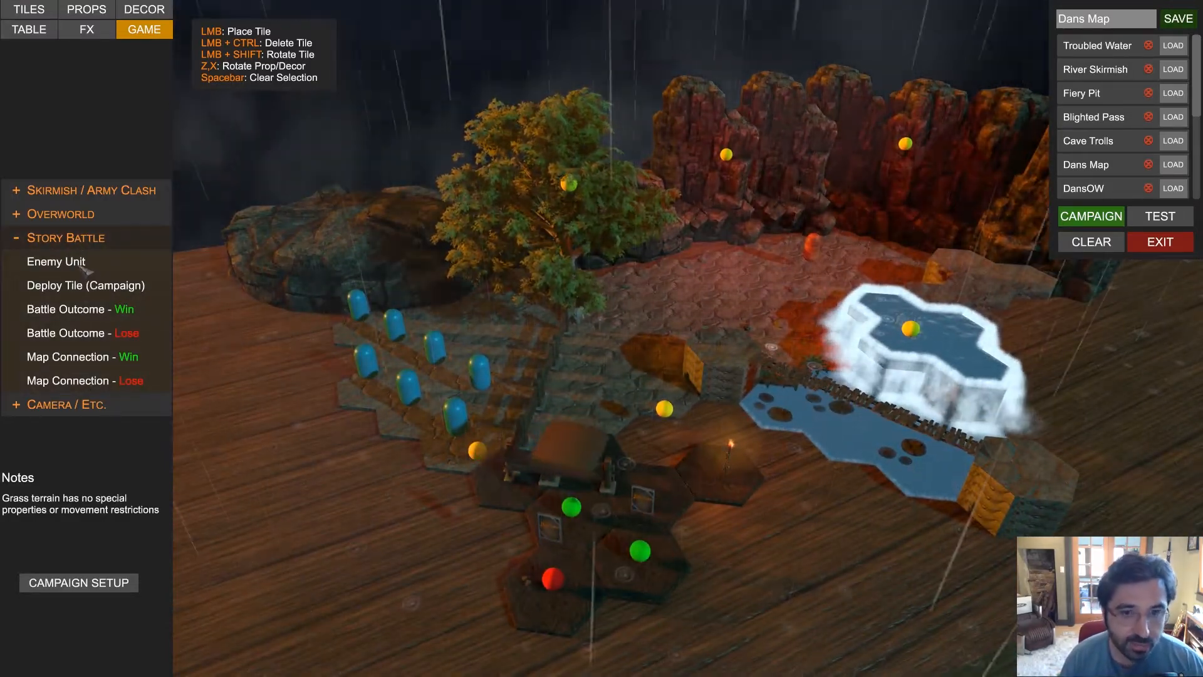
pyautogui.click(113, 262)
pyautogui.click(125, 287)
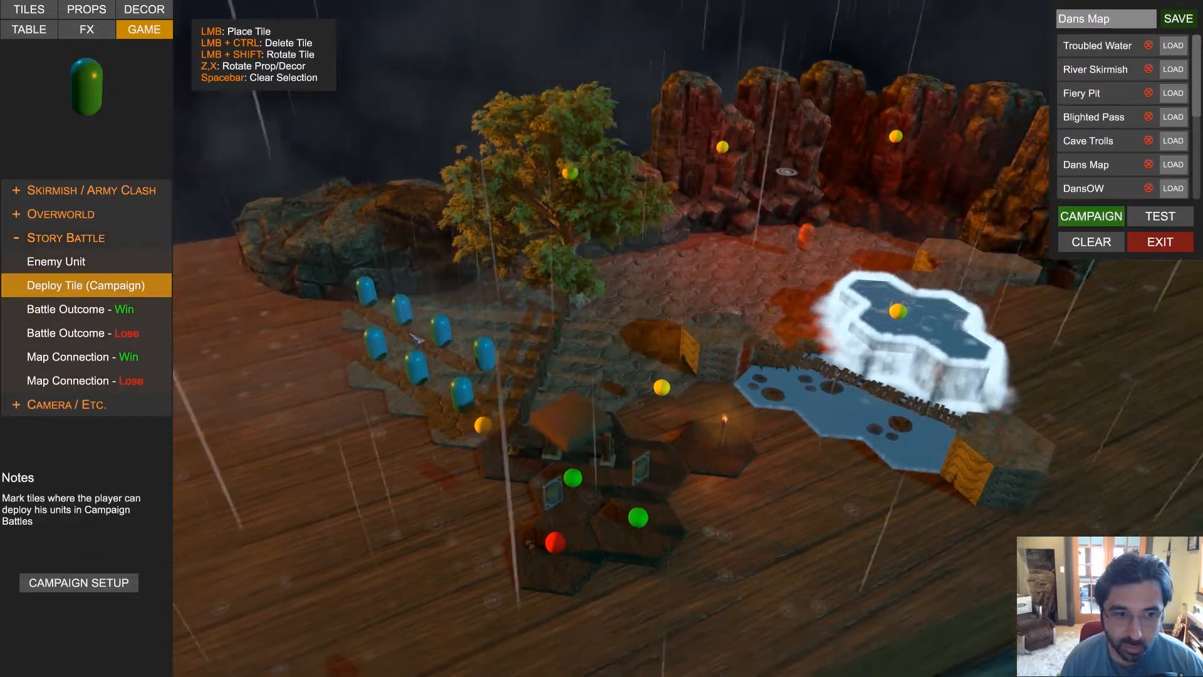
pyautogui.click(75, 309)
pyautogui.scroll(2, 532, 505)
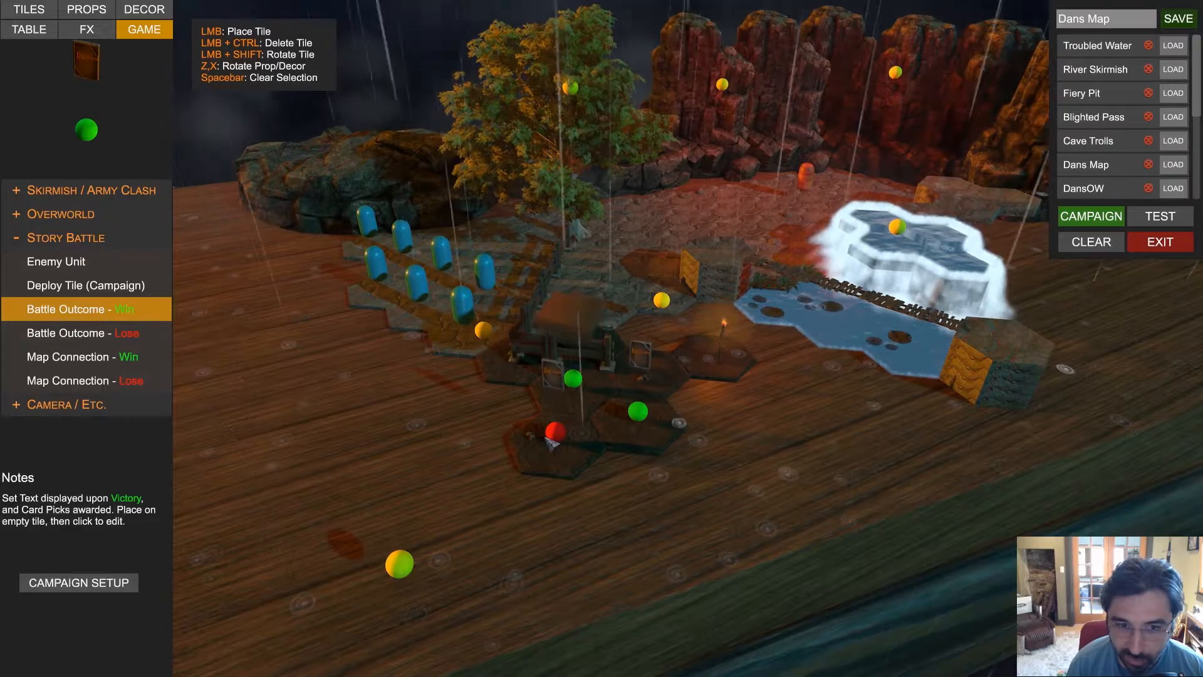
pyautogui.click(100, 362)
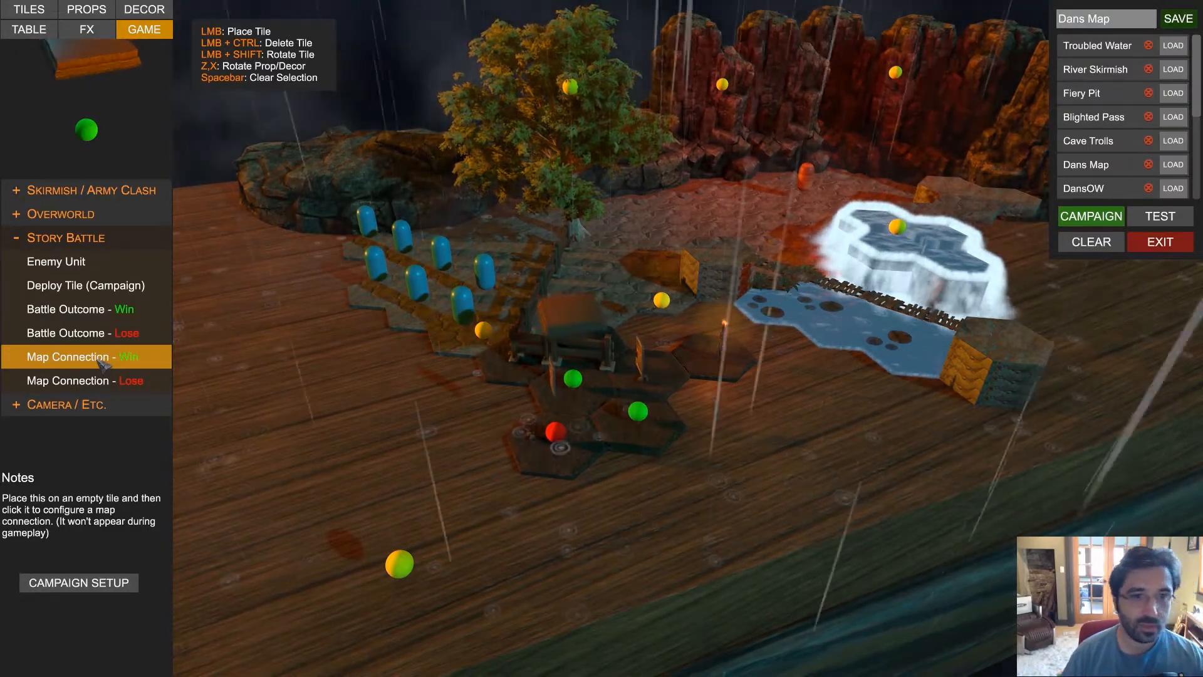
# Load the DansOW map, inspect its player start marker, and choose the Player Position element from the Overworld game elements
pyautogui.click(1173, 188)
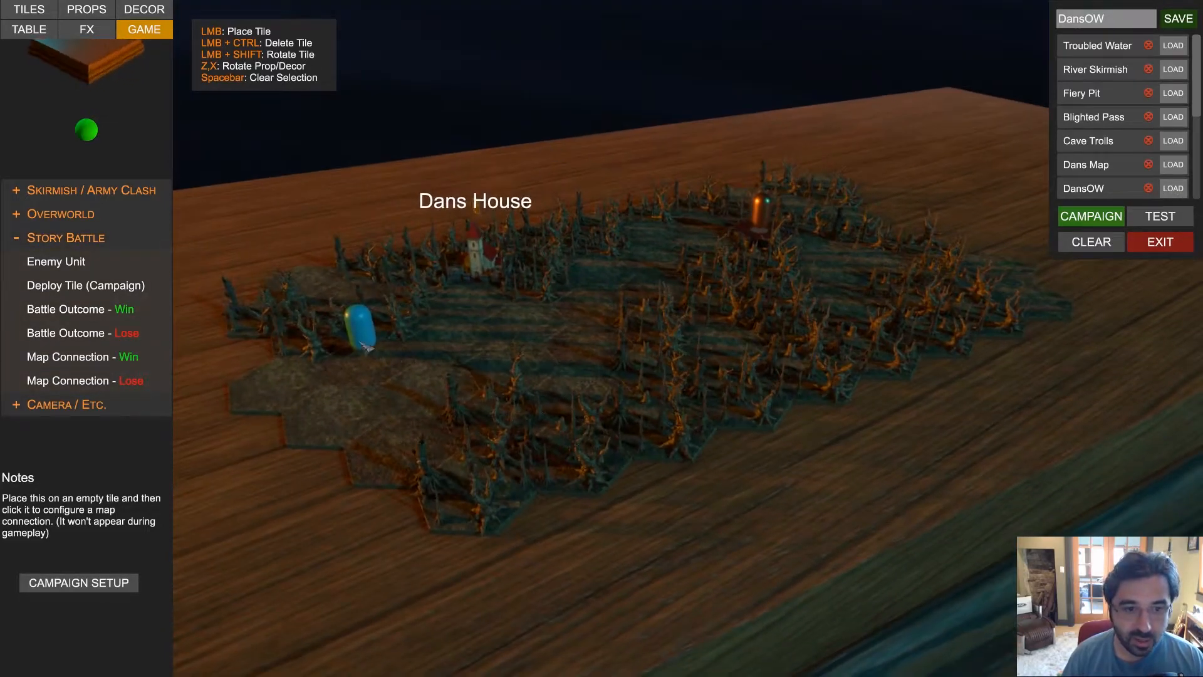
pyautogui.click(365, 346)
pyautogui.click(142, 655)
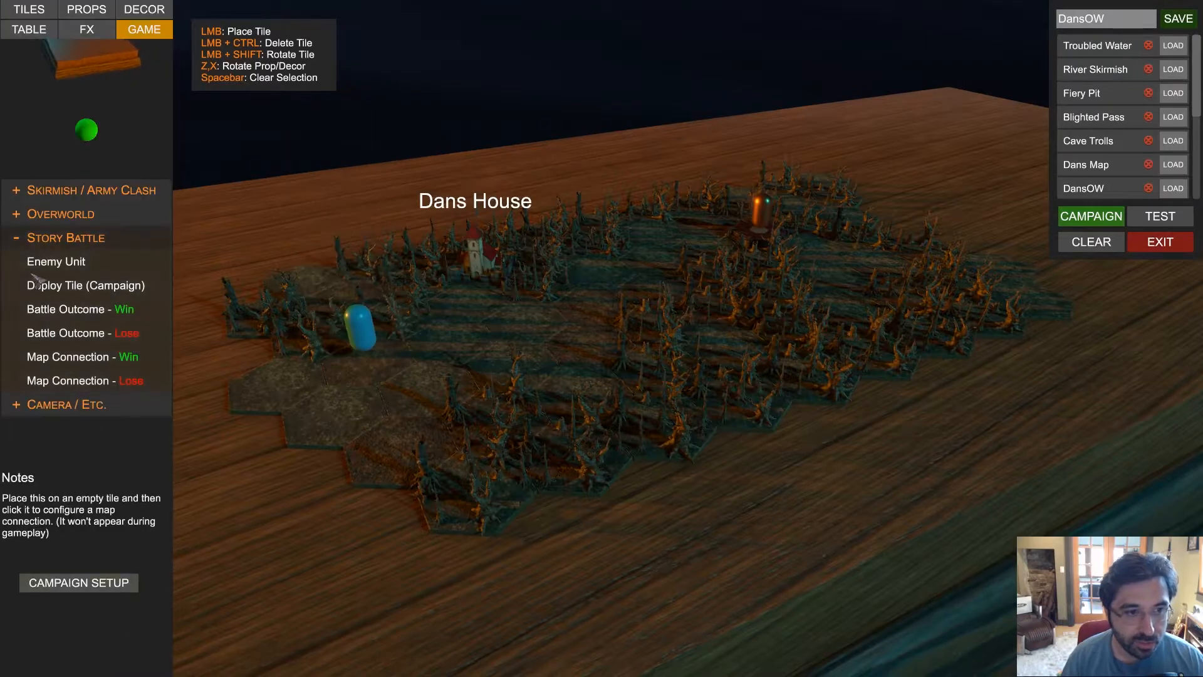
pyautogui.click(73, 216)
pyautogui.click(88, 266)
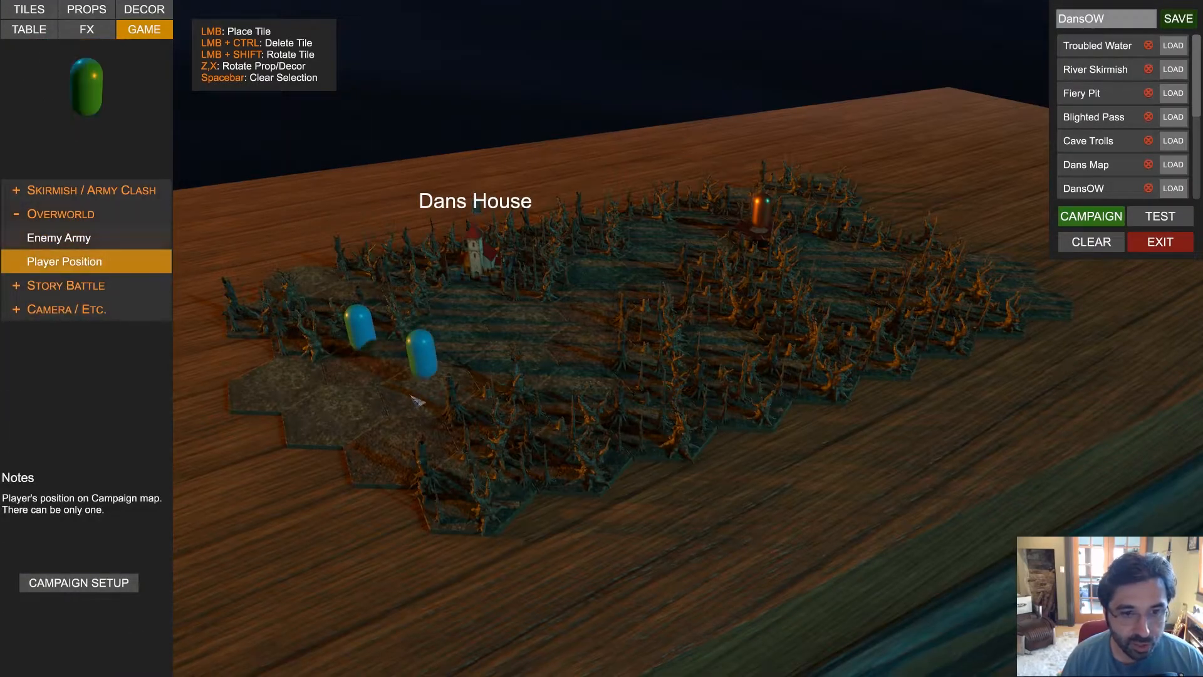
# Clear the Player Position selection and inspect the Enemy Army prop's battle settings on the DansOW map
pyautogui.press('space')
pyautogui.press('w')
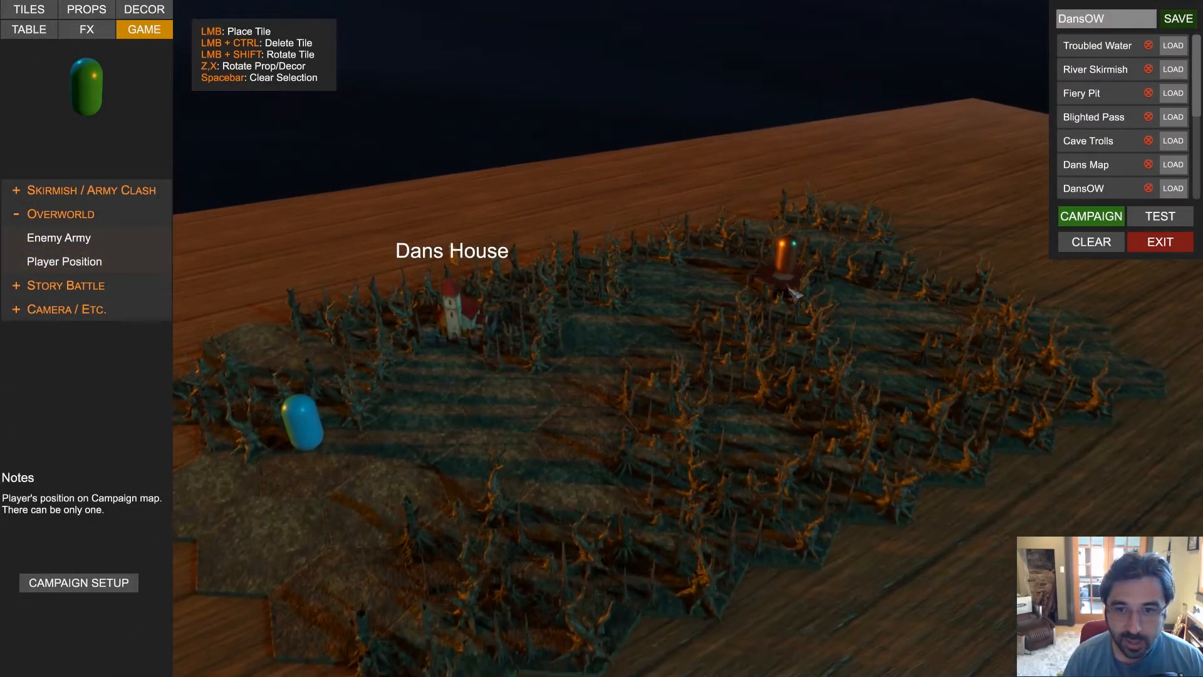
pyautogui.click(787, 271)
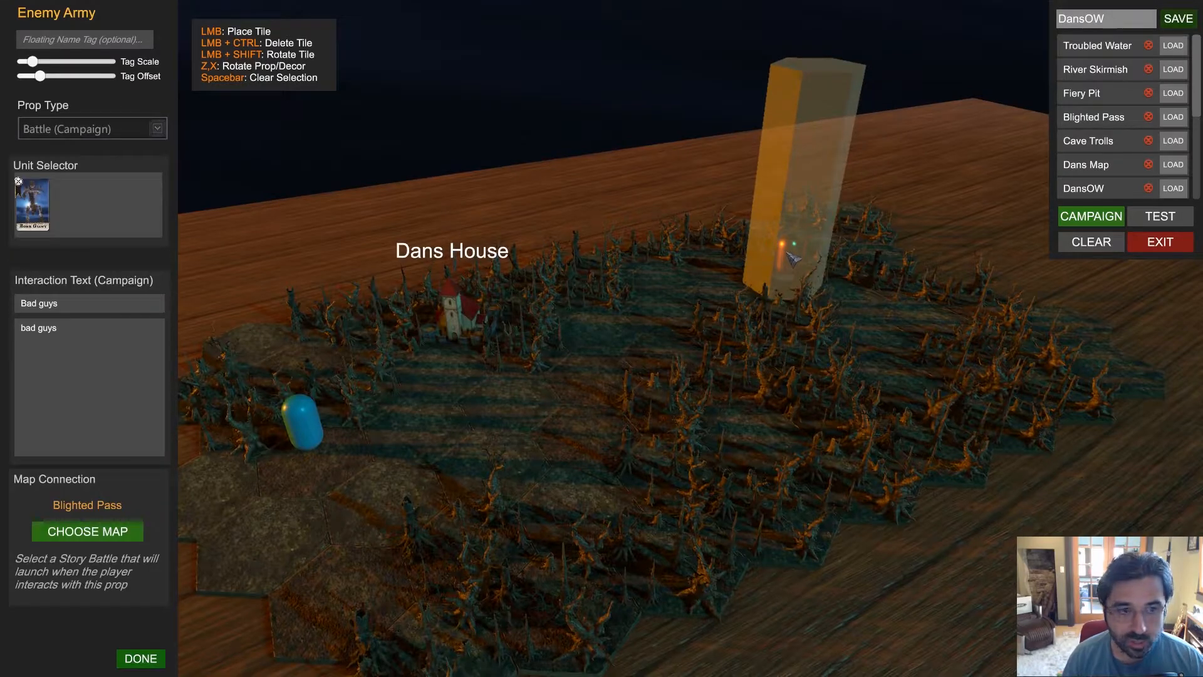
pyautogui.press('q')
pyautogui.press('a')
# Add the Stone Warden card to the campaign rewards of the Dans House chapel
pyautogui.click(580, 320)
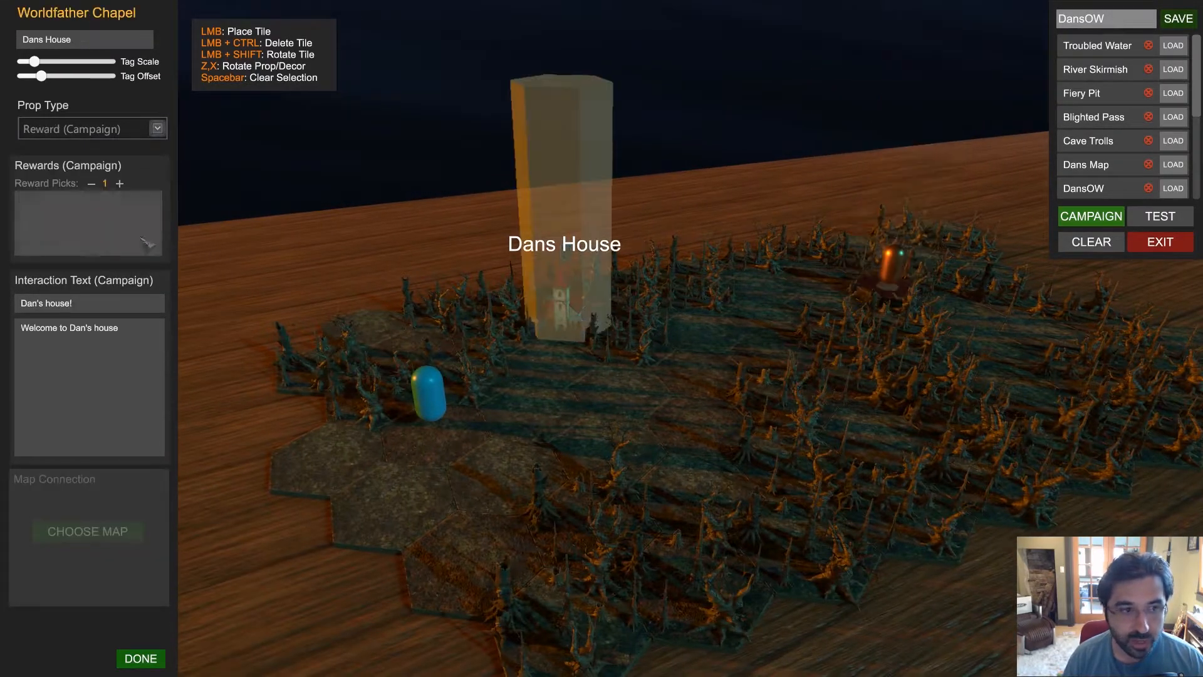
pyautogui.click(156, 244)
pyautogui.click(560, 296)
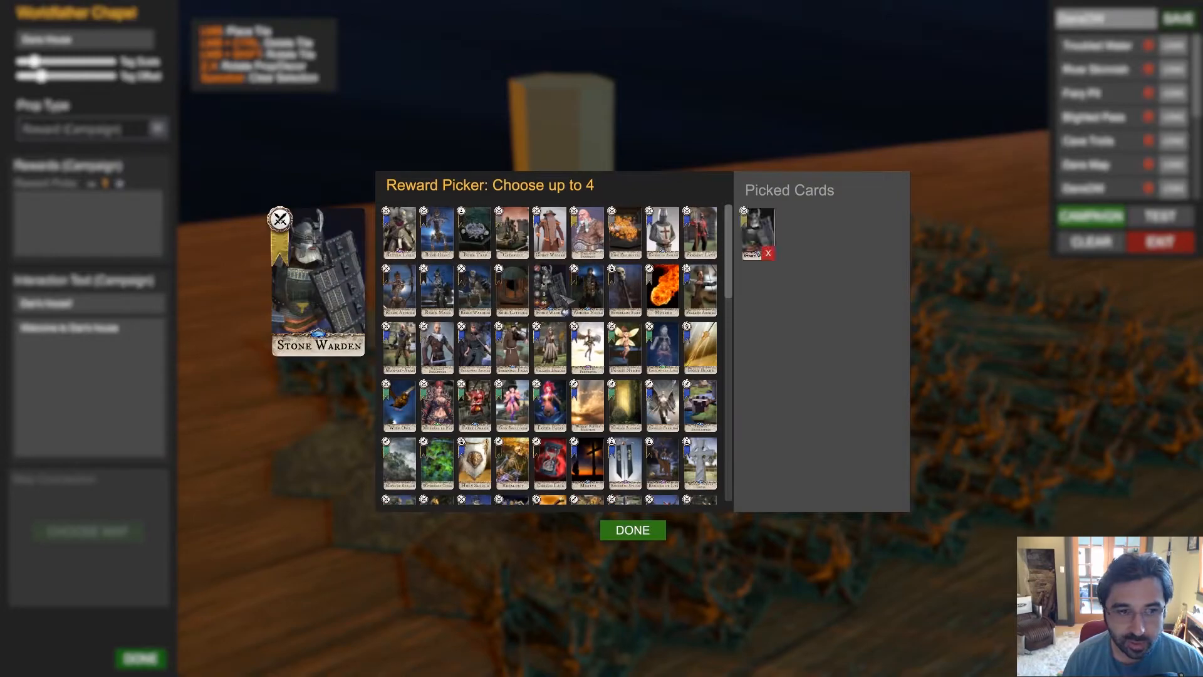
pyautogui.click(647, 534)
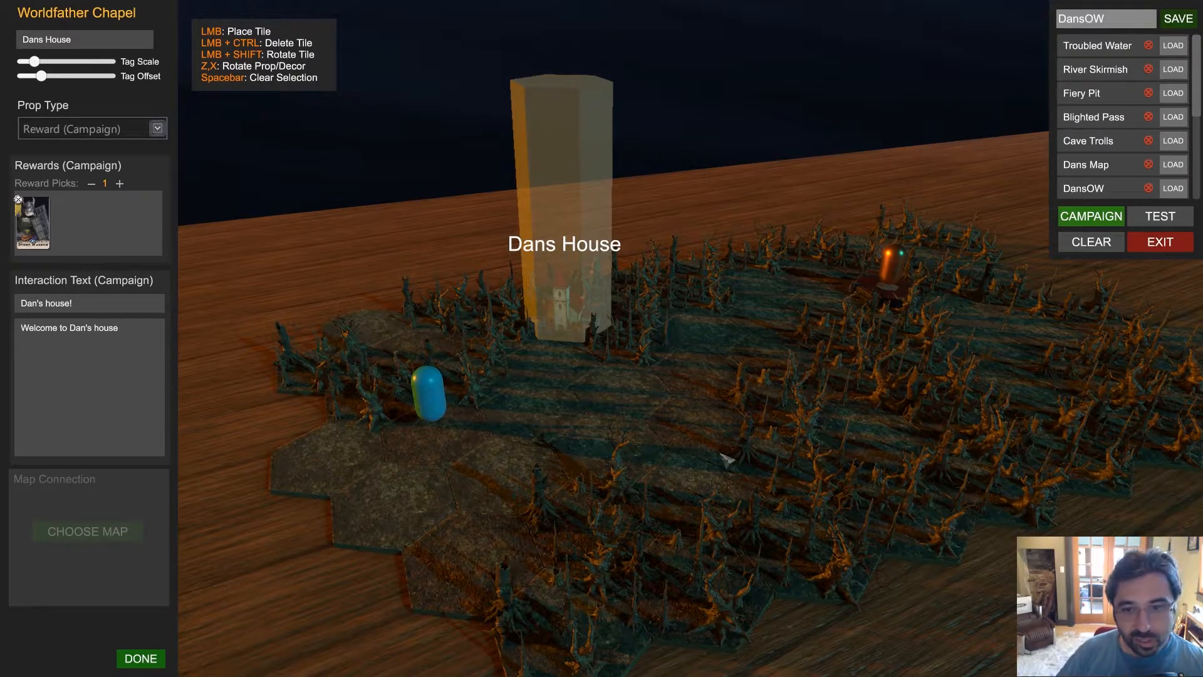
pyautogui.press('space')
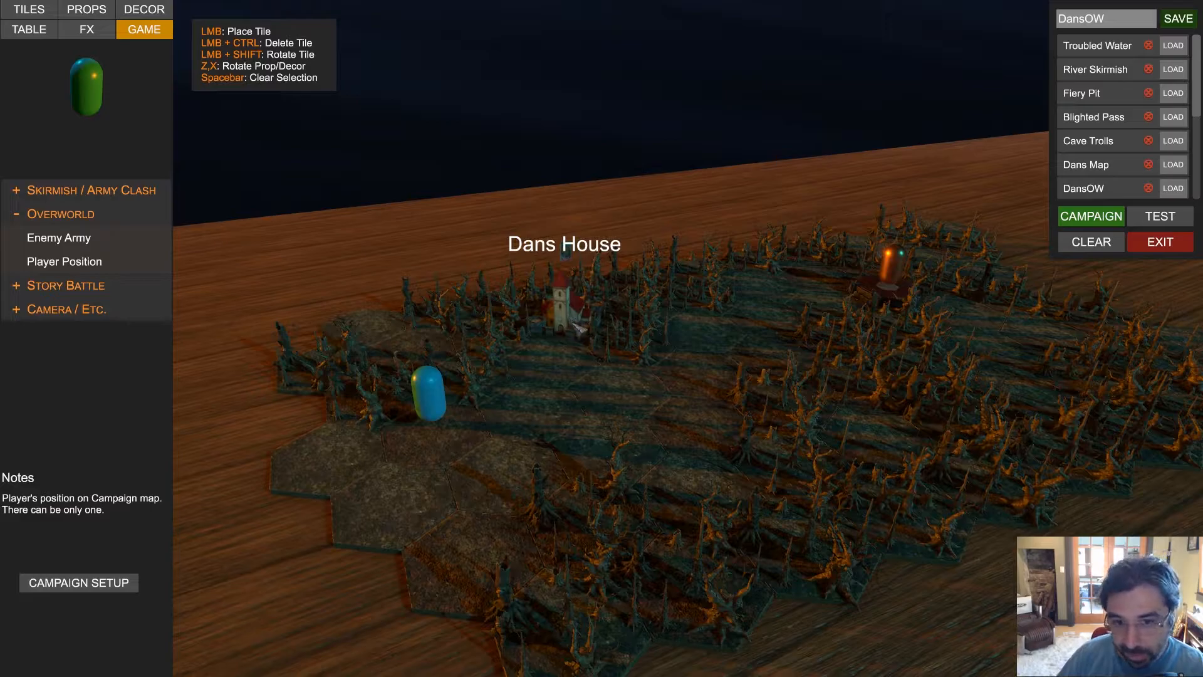
pyautogui.click(578, 327)
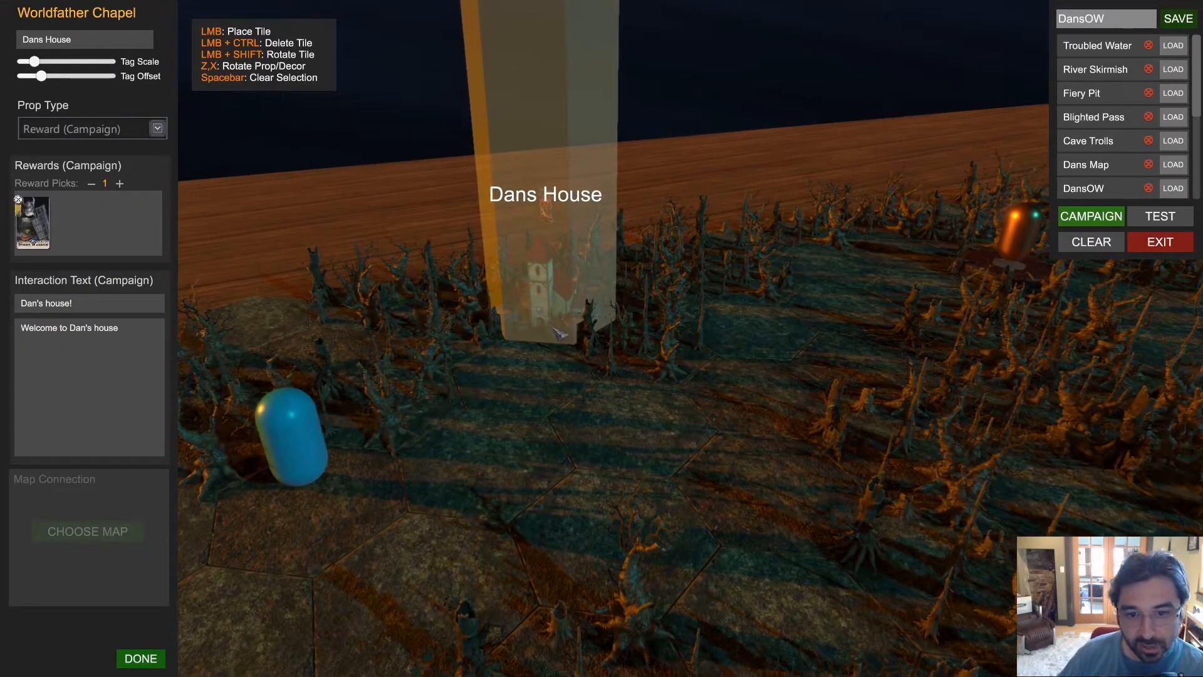
# Turn a Dead Trees prop near the middle of the map into a Reward (Campaign) prop with one reward card and 1 reward pick
pyautogui.click(761, 439)
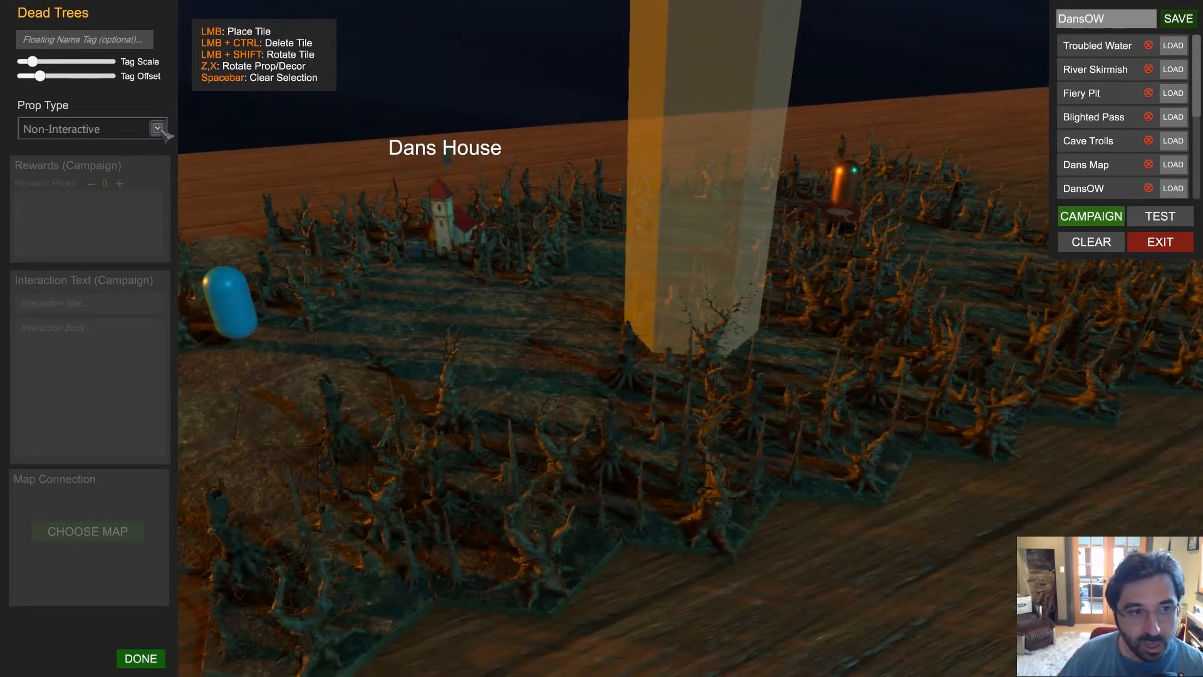
pyautogui.click(158, 129)
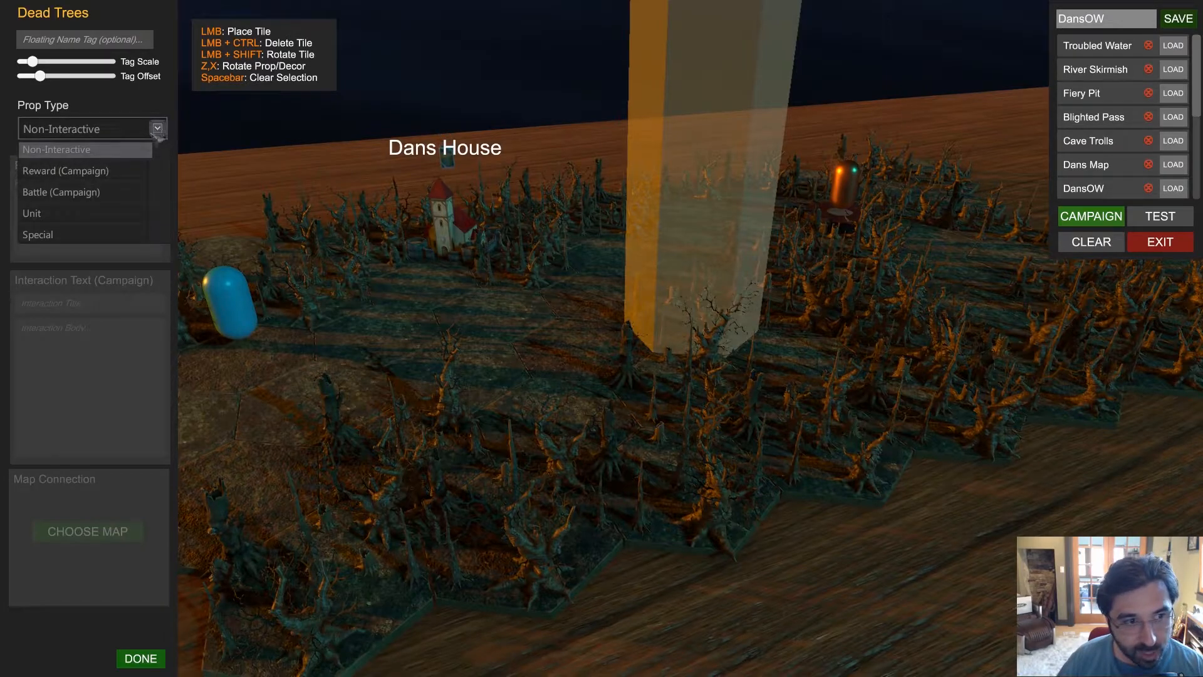
pyautogui.click(108, 172)
pyautogui.click(119, 183)
pyautogui.click(525, 367)
pyautogui.click(636, 531)
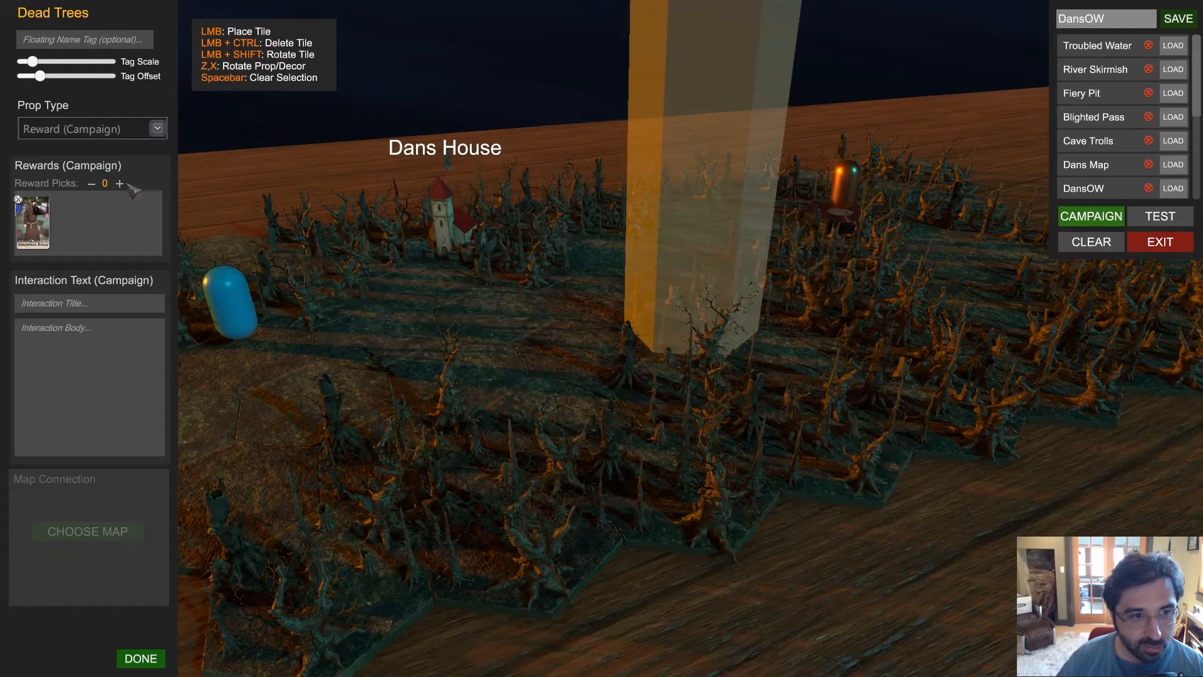
# Enter the trees' interaction title asasdasd and body asdasd, and give them the floating name tag Haunted Wood
pyautogui.write('as')
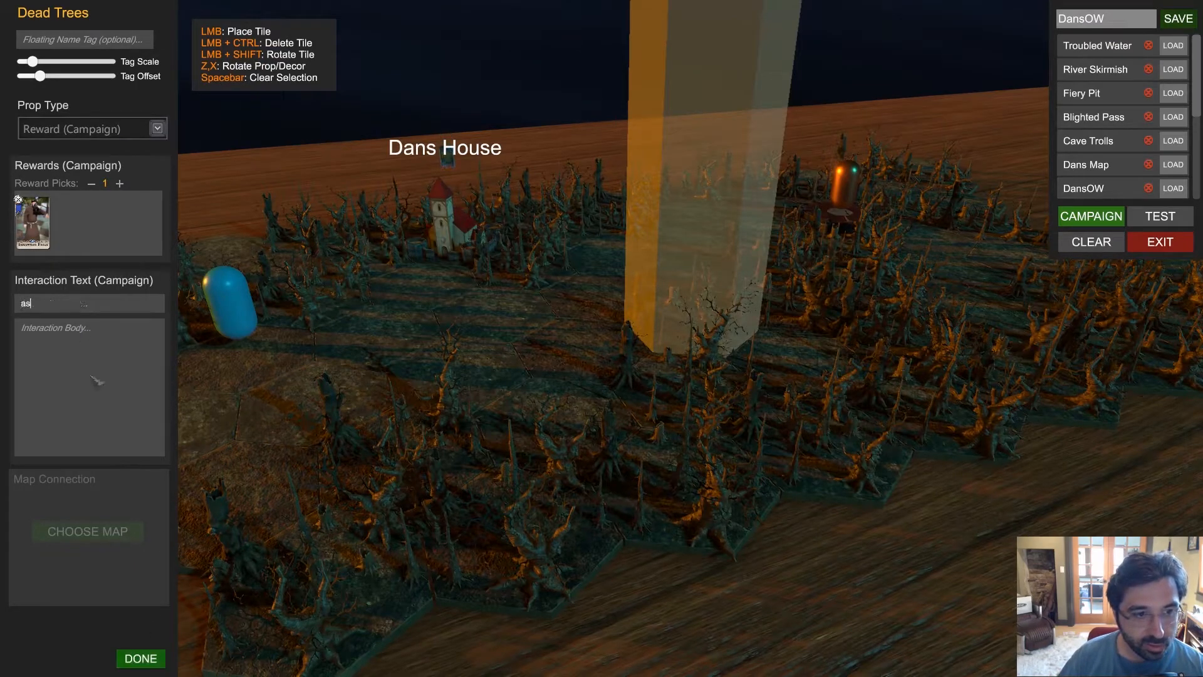
pyautogui.write('asdasd')
pyautogui.click(95, 382)
pyautogui.write('asdasd')
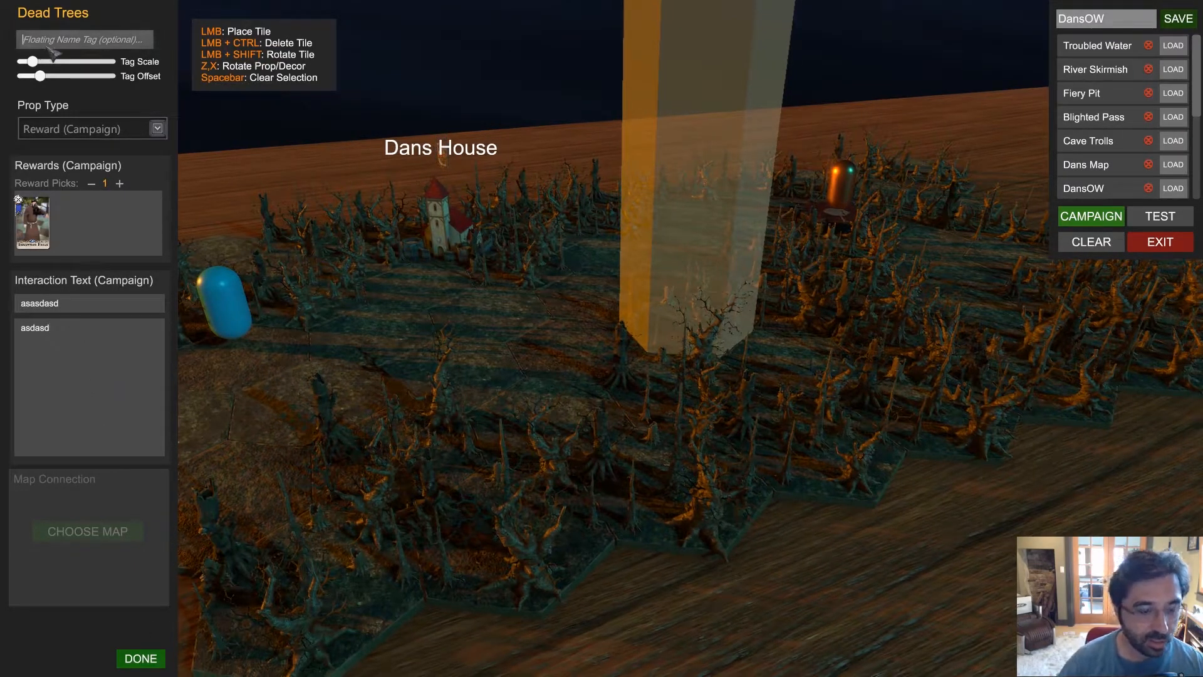
pyautogui.click(48, 46)
pyautogui.write('Haunted Wood')
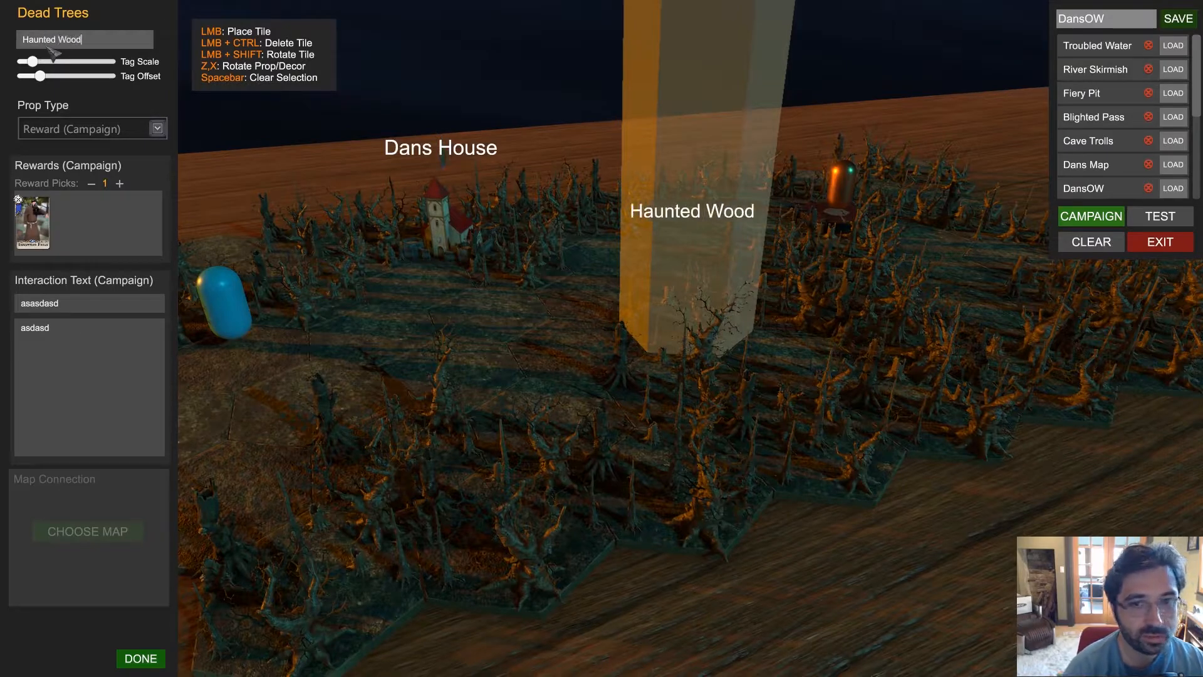
pyautogui.click(141, 658)
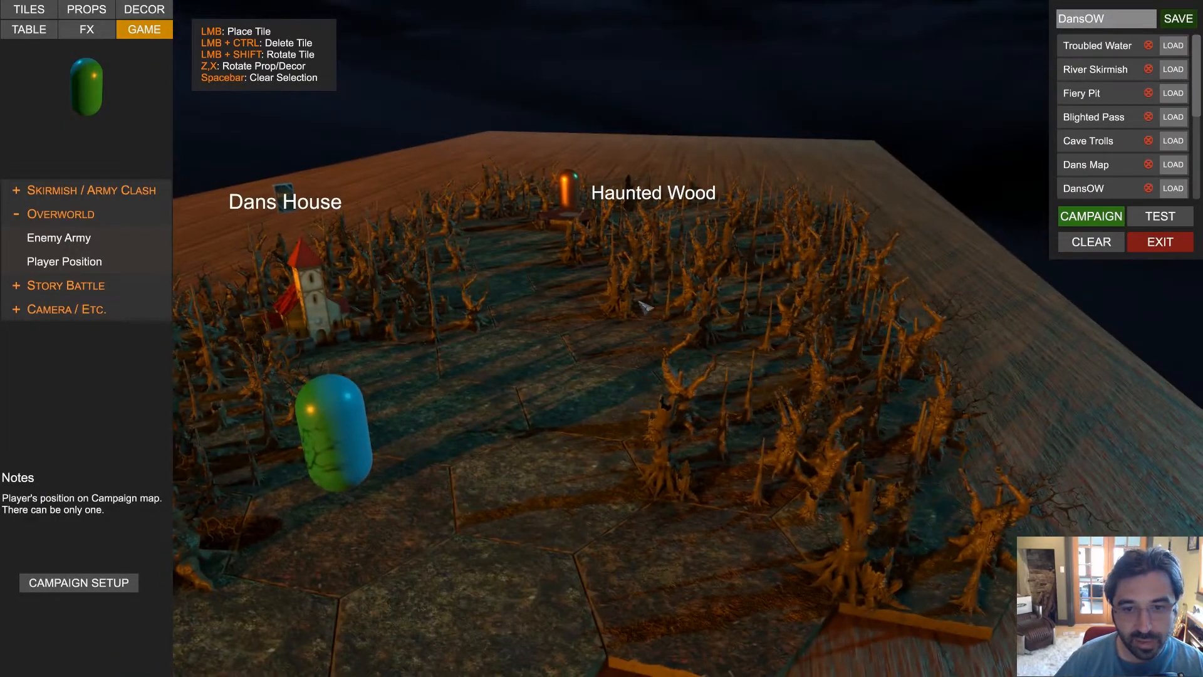
# Compare the prop settings of Haunted Wood, a non-interactive Dead Trees prop and the Enemy Army
pyautogui.click(661, 302)
pyautogui.moveTo(661, 302); pyautogui.dragTo(572, 301)
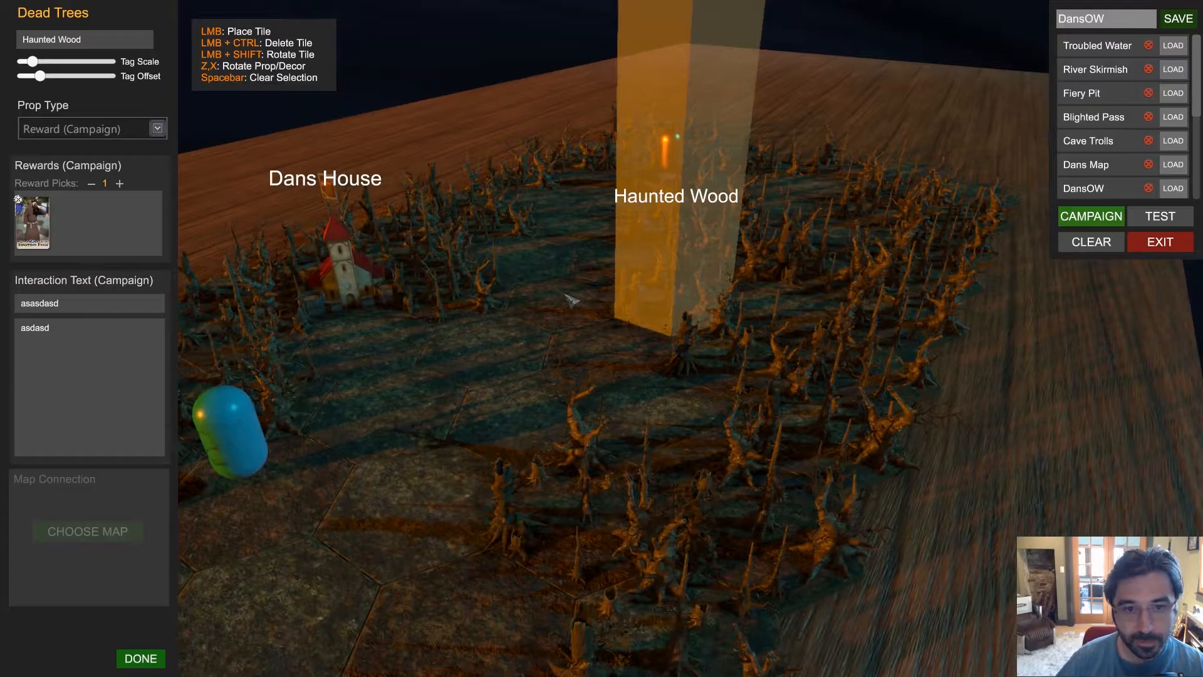
pyautogui.click(480, 282)
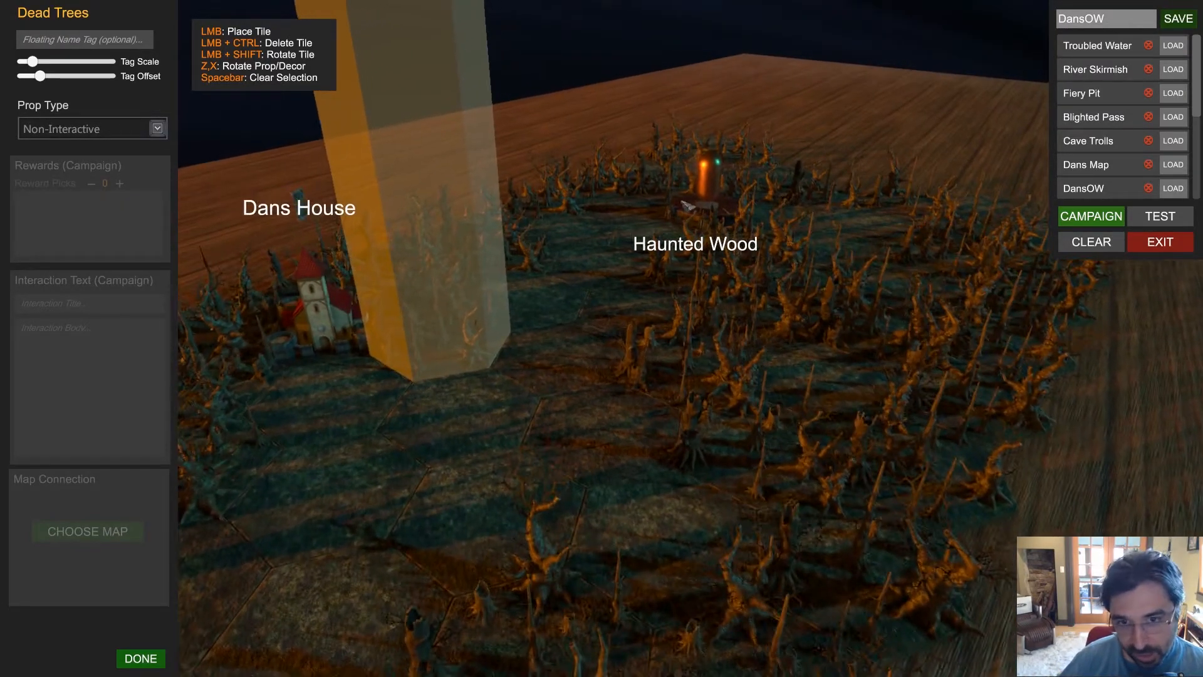
pyautogui.click(688, 205)
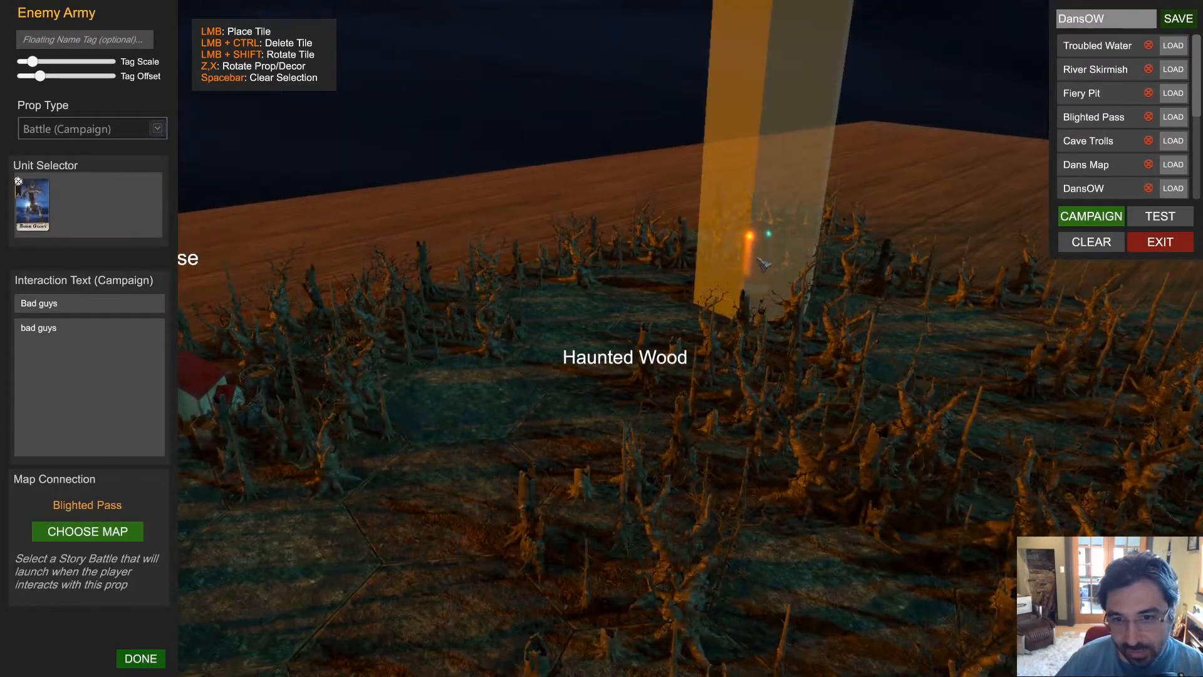
pyautogui.press('space')
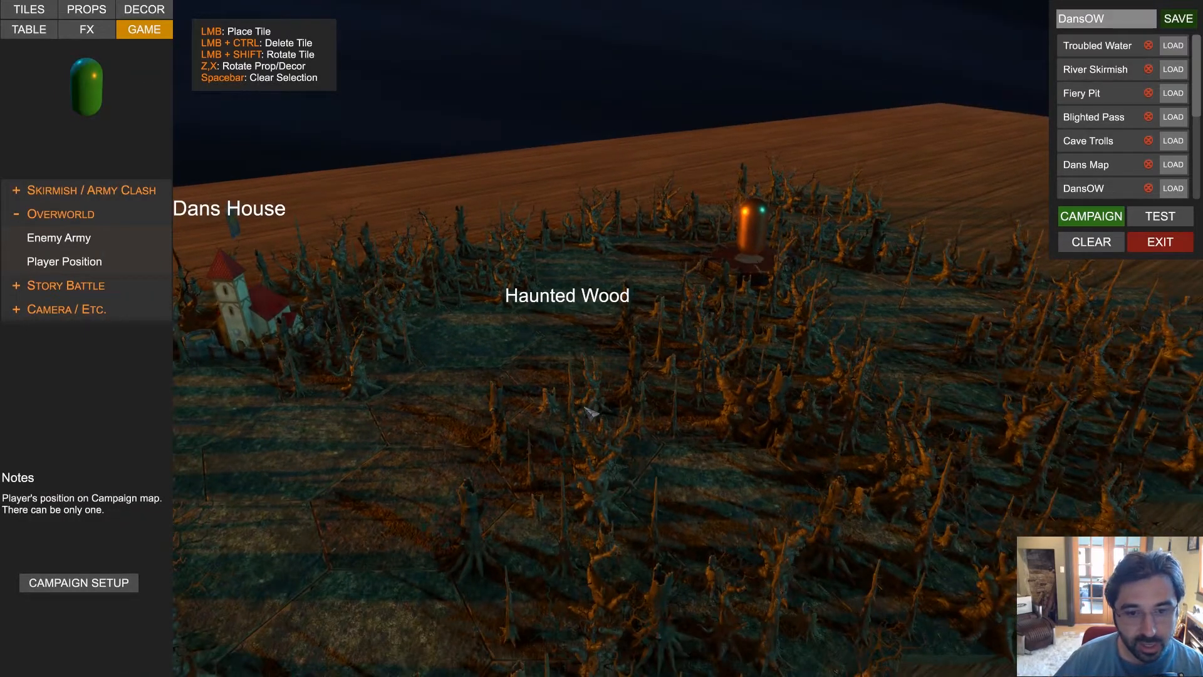
# Change the Haunted Wood prop to Battle (Campaign) and connect it to the Blighted Pass map
pyautogui.click(586, 412)
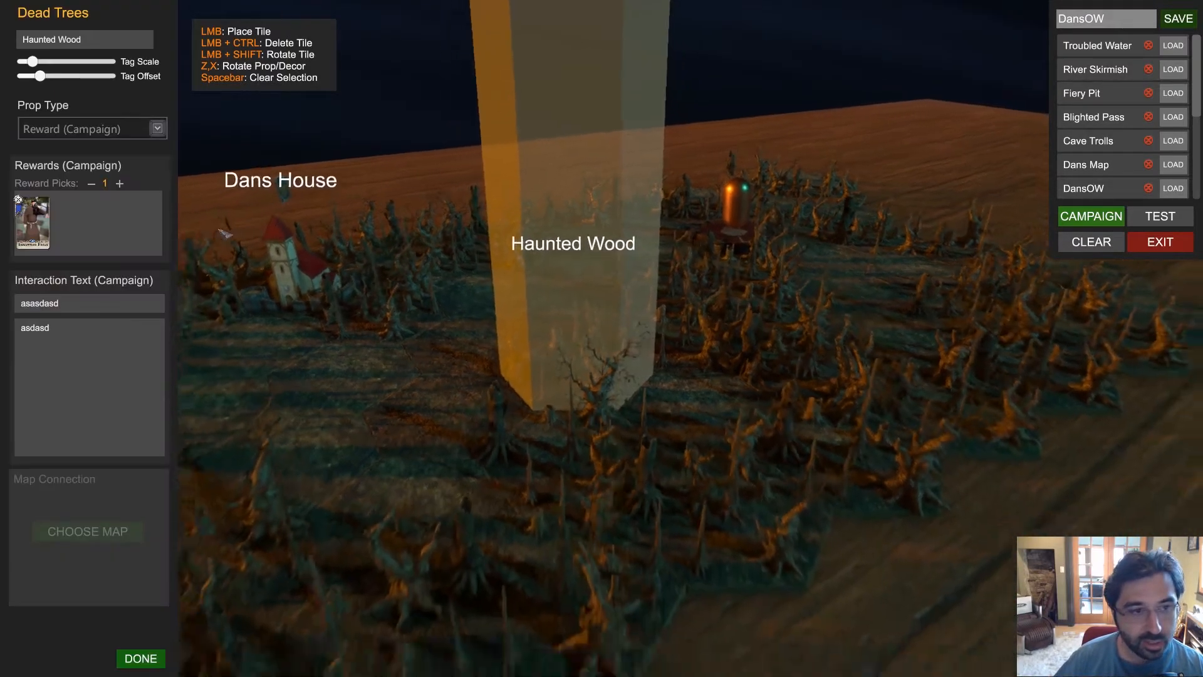
pyautogui.click(158, 128)
pyautogui.click(128, 192)
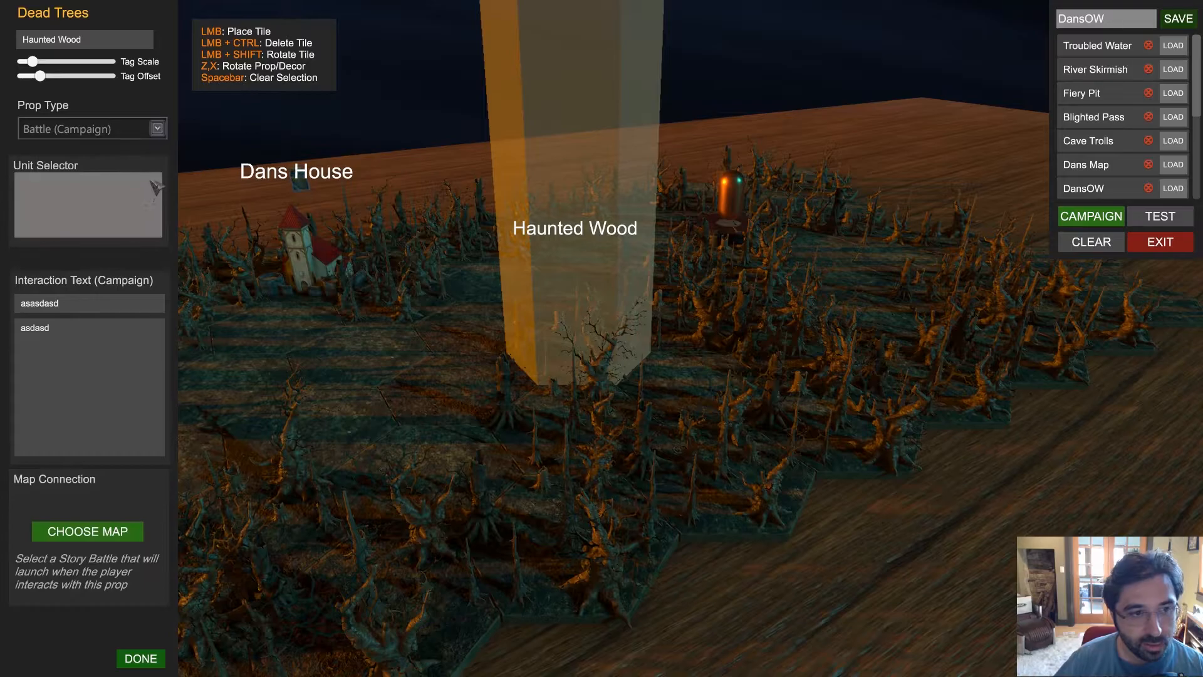
pyautogui.click(101, 533)
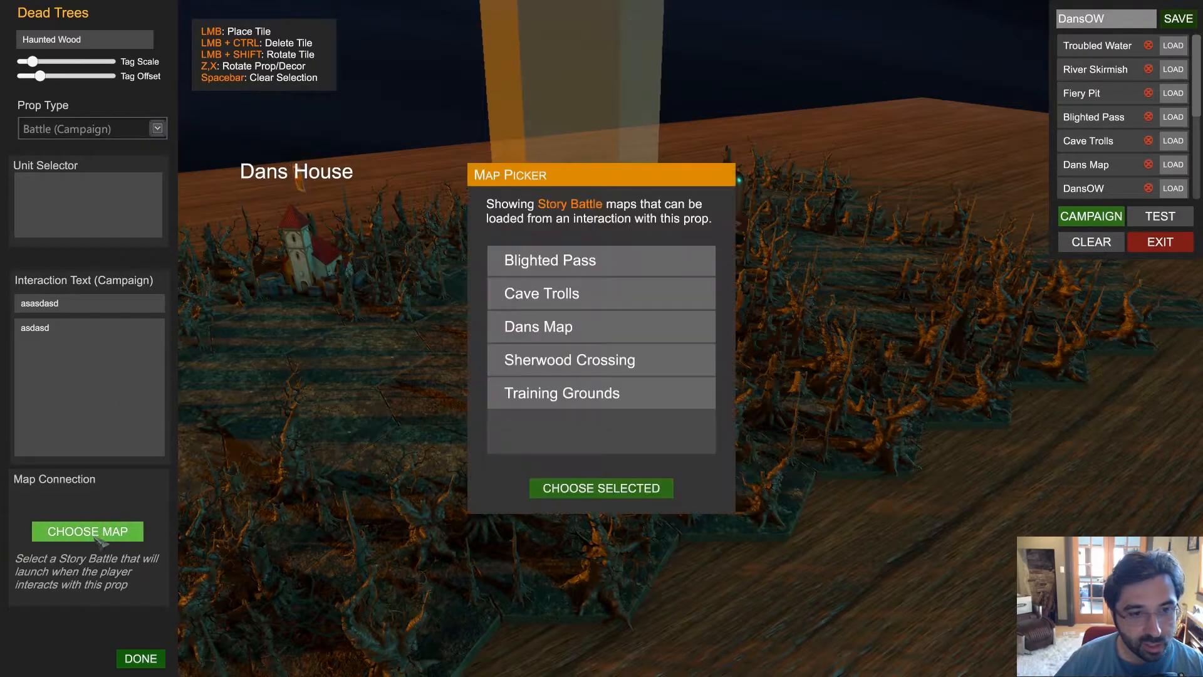
pyautogui.click(589, 273)
pyautogui.click(601, 488)
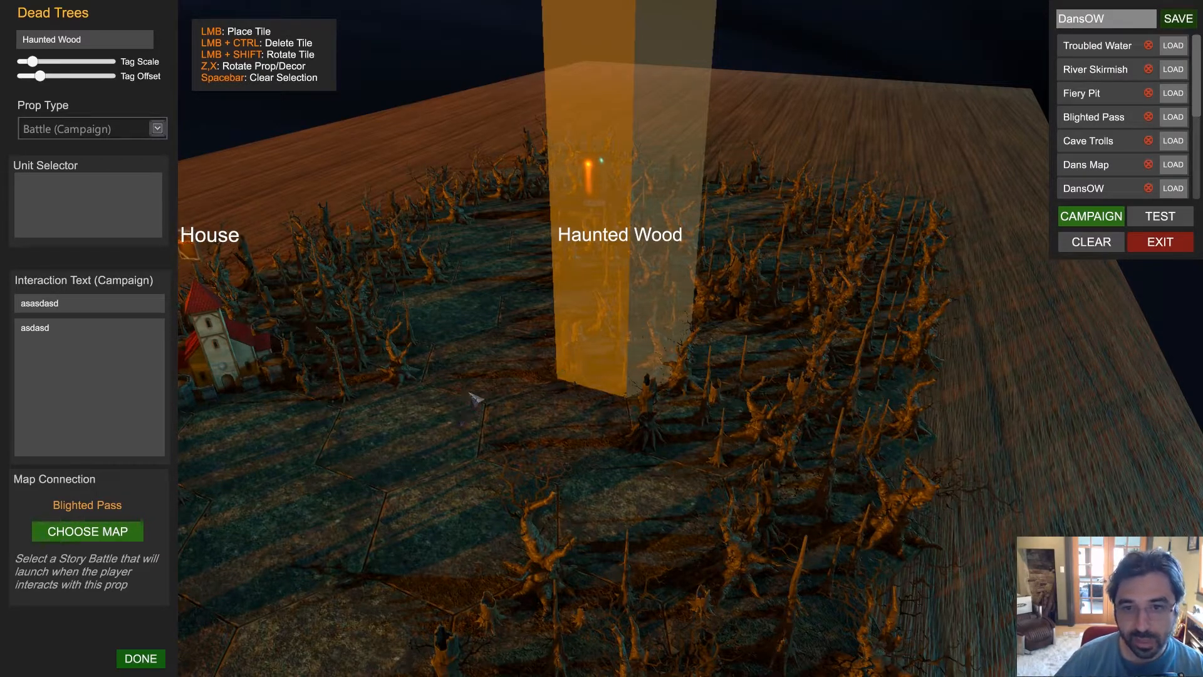
pyautogui.scroll(-3, 470, 392)
pyautogui.press('space')
pyautogui.scroll(-3, 514, 270)
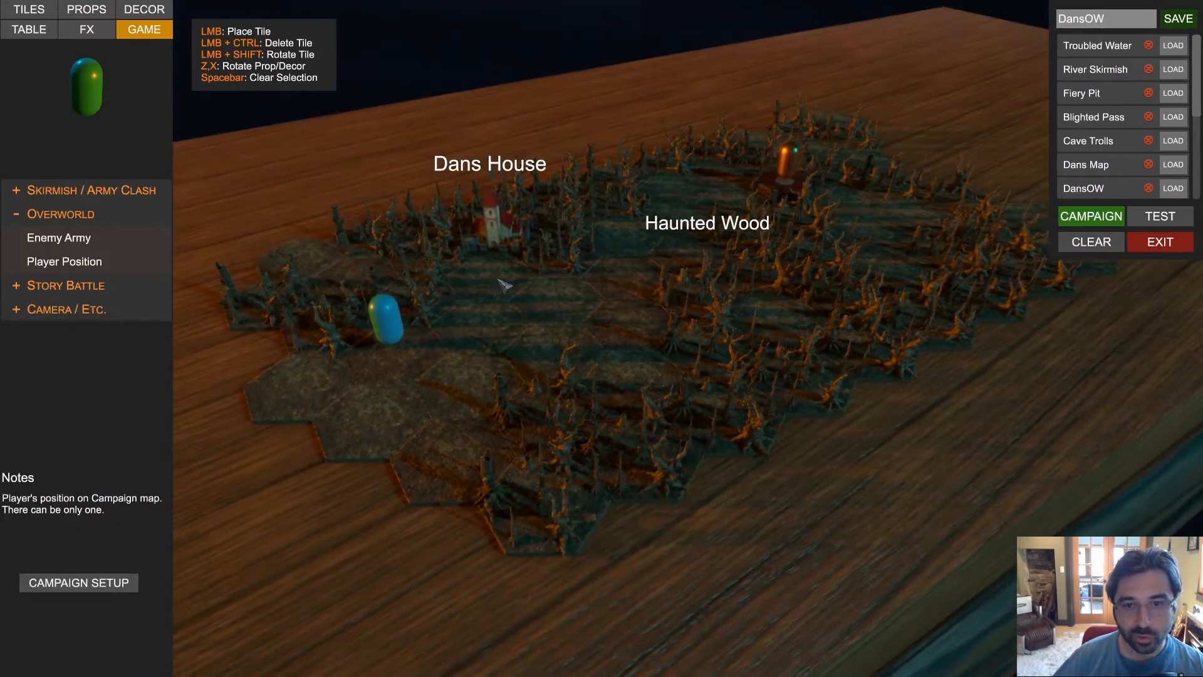
# Open Dan's Tutorial Campaign for editing and set its image to introCampaignImage.png
pyautogui.scroll(2, 498, 280)
pyautogui.press('w')
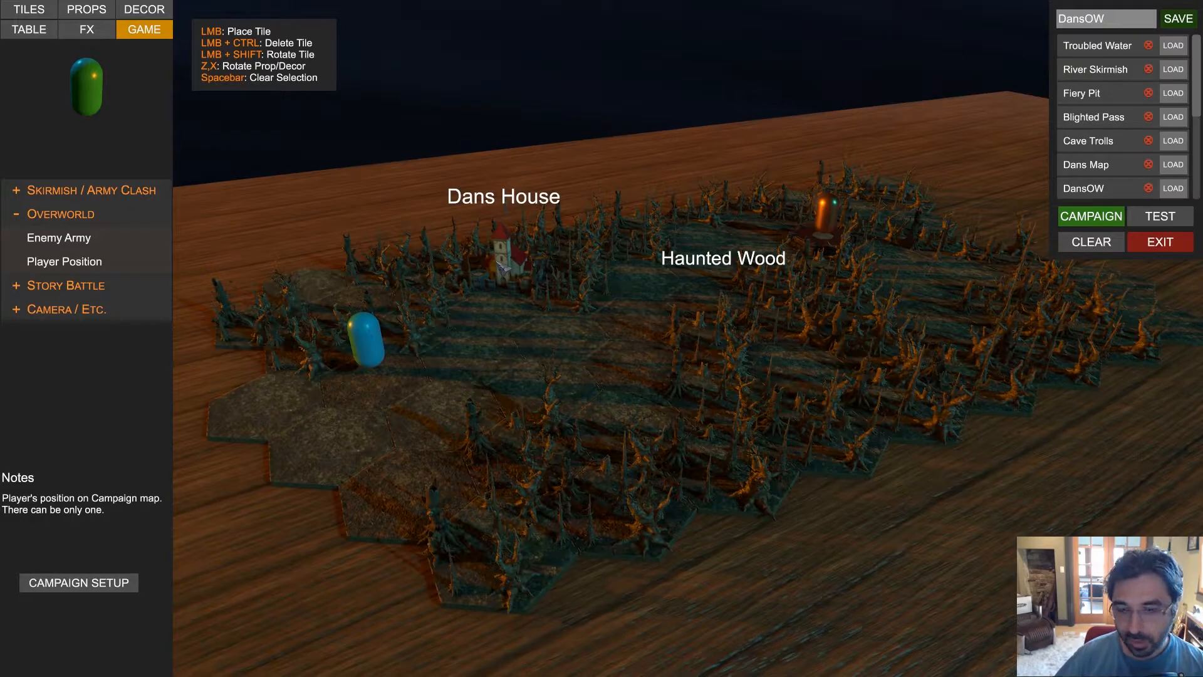
pyautogui.click(1067, 220)
pyautogui.click(460, 261)
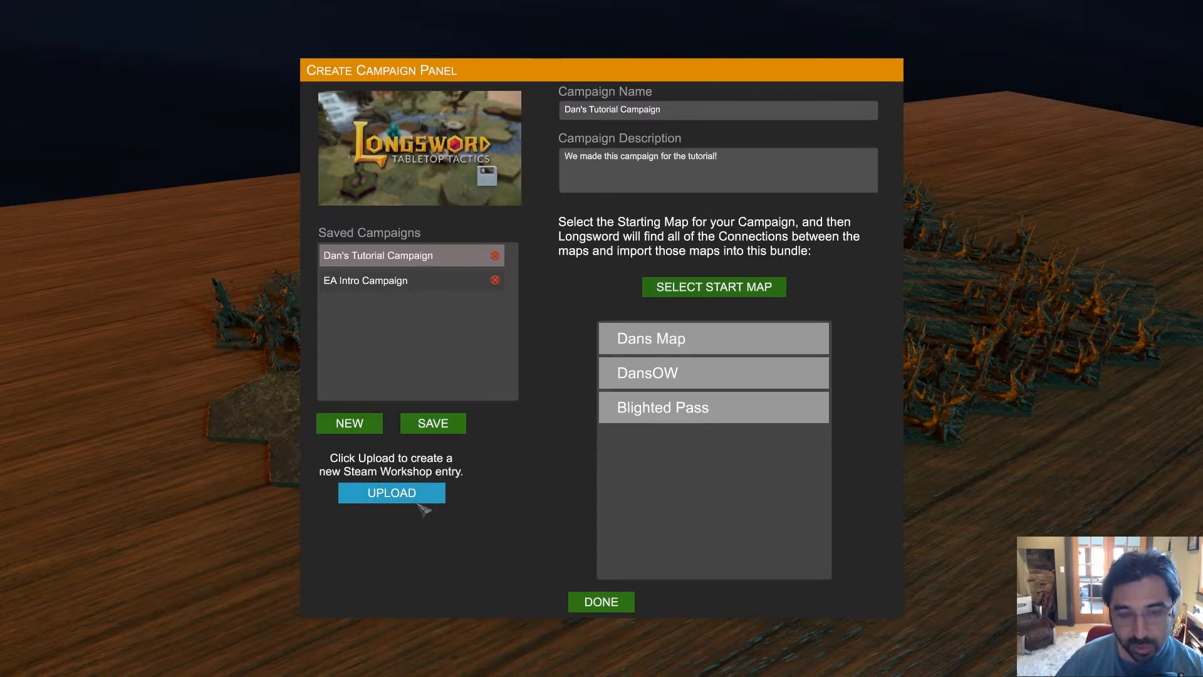
pyautogui.click(426, 183)
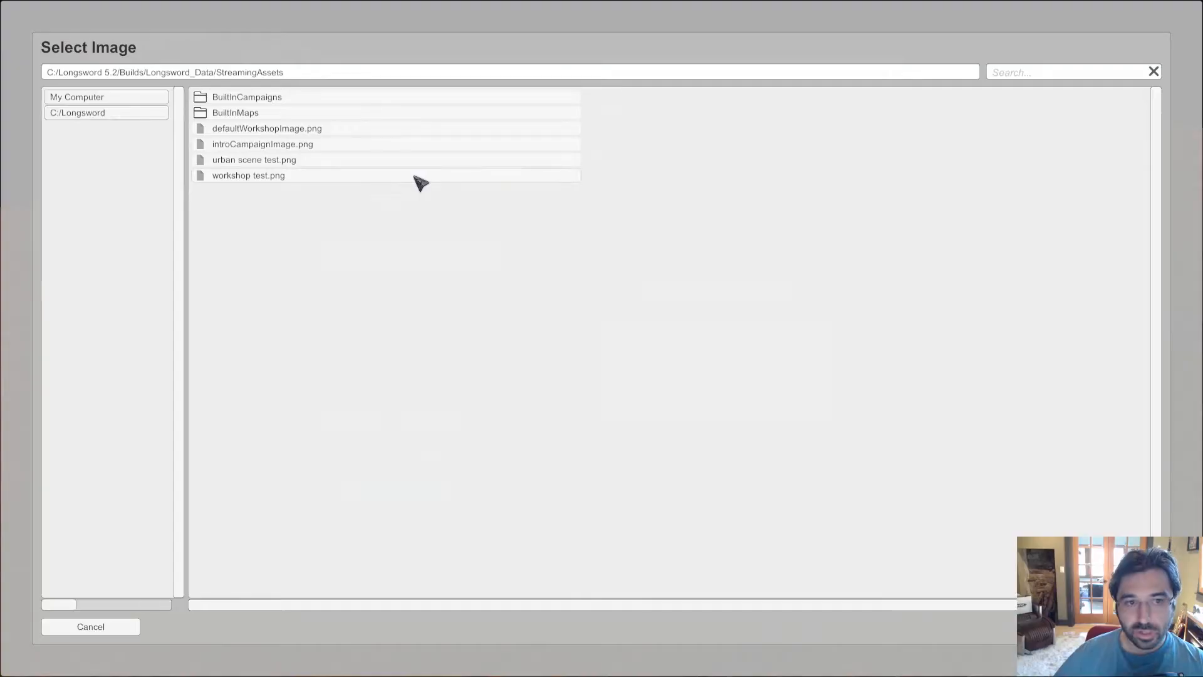
pyautogui.click(351, 149)
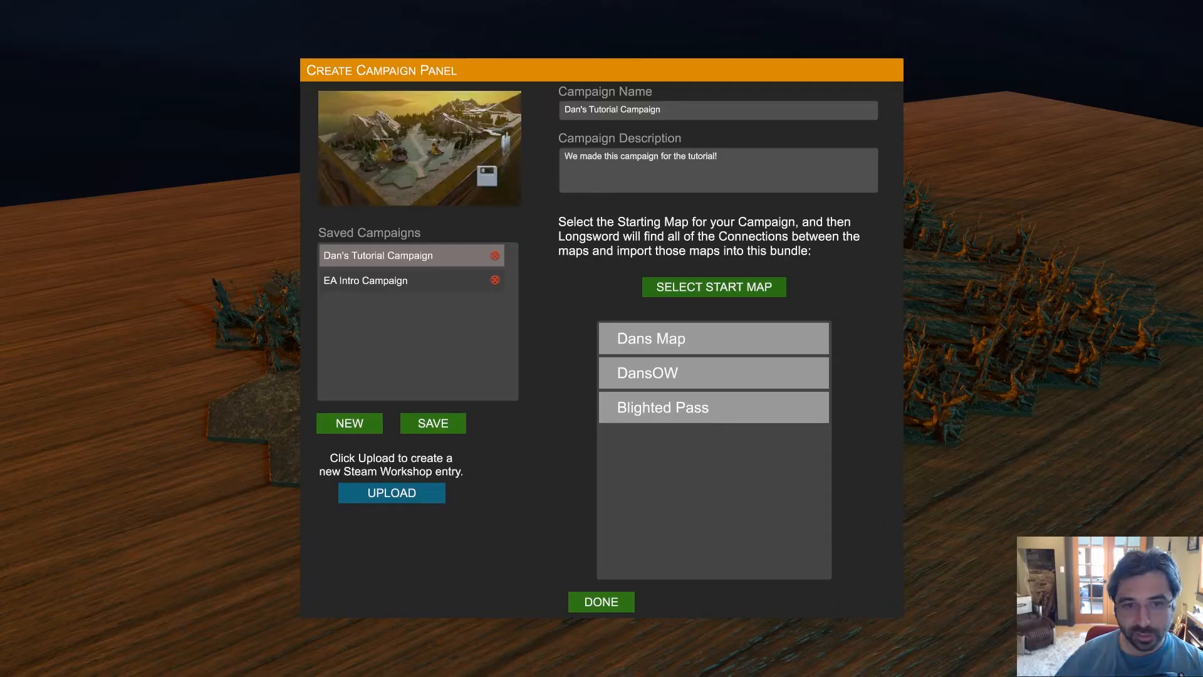
# Save Dan's Tutorial Campaign, upload it to the Steam Workshop and close the campaign settings
pyautogui.click(440, 424)
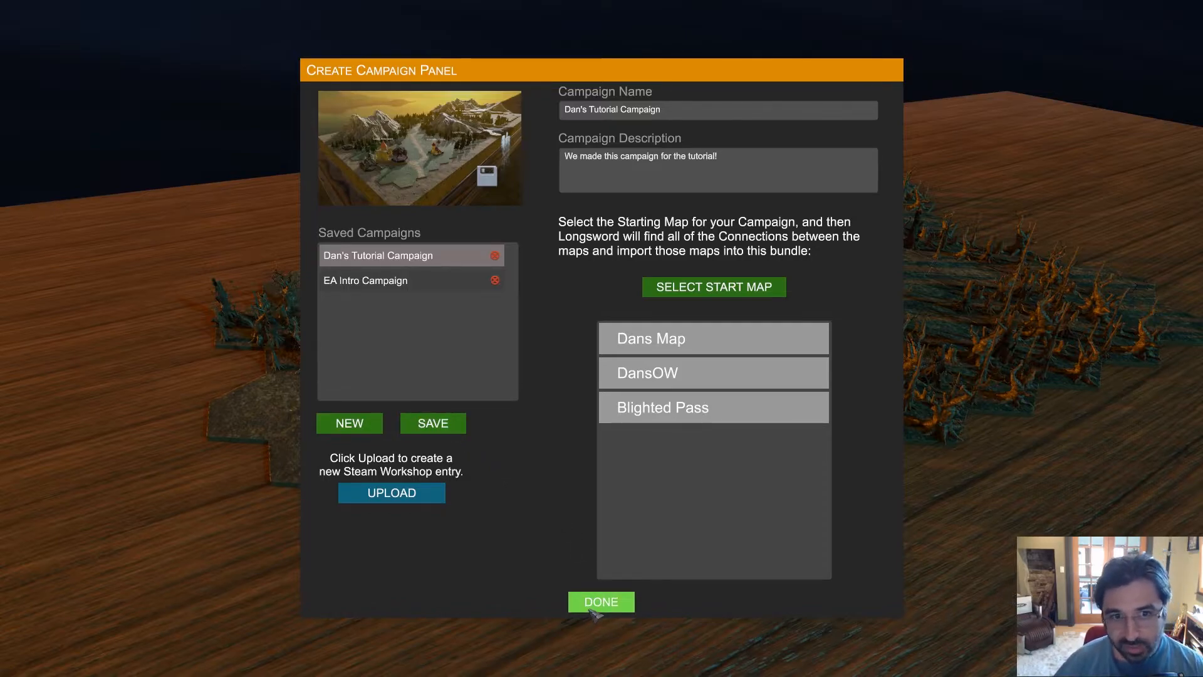
pyautogui.click(438, 498)
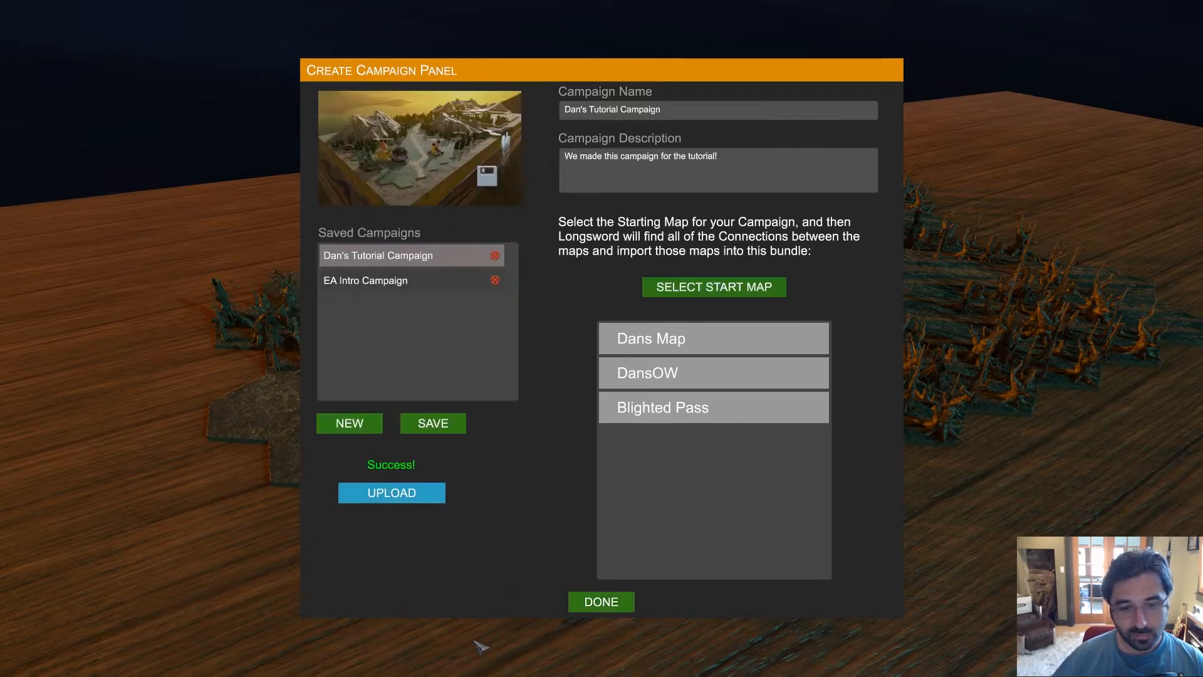
pyautogui.click(580, 606)
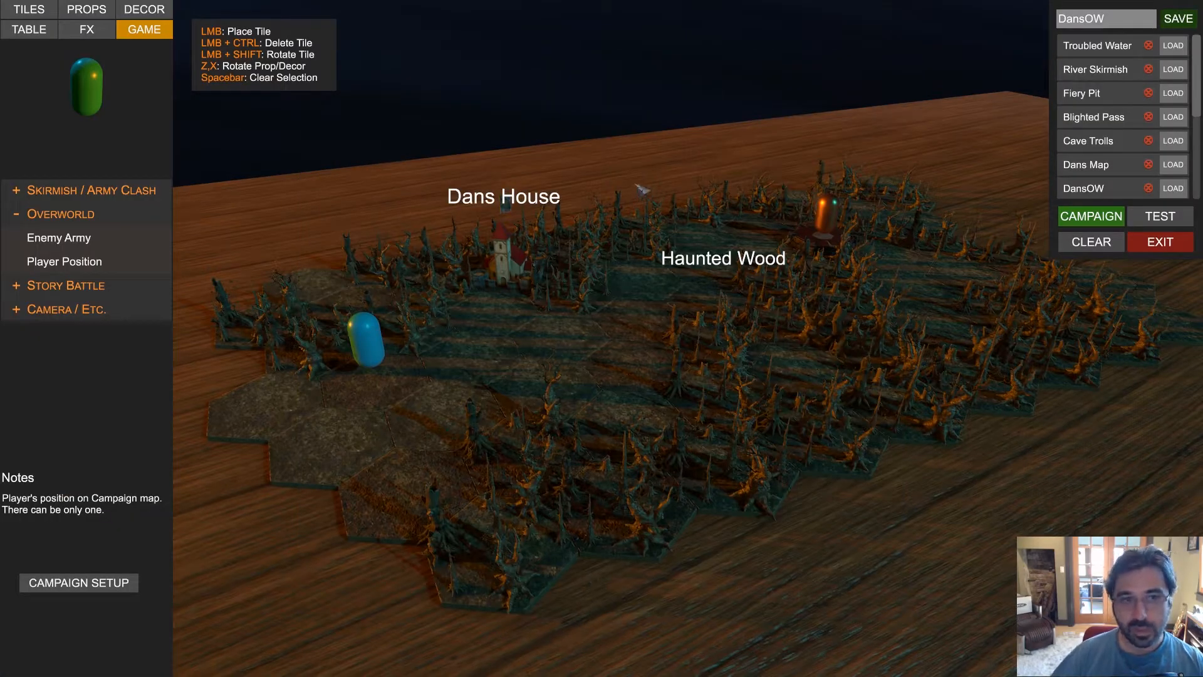
# Exit the Table Editor to the main menu and open the Steam Workshop listing for tables
pyautogui.click(1160, 242)
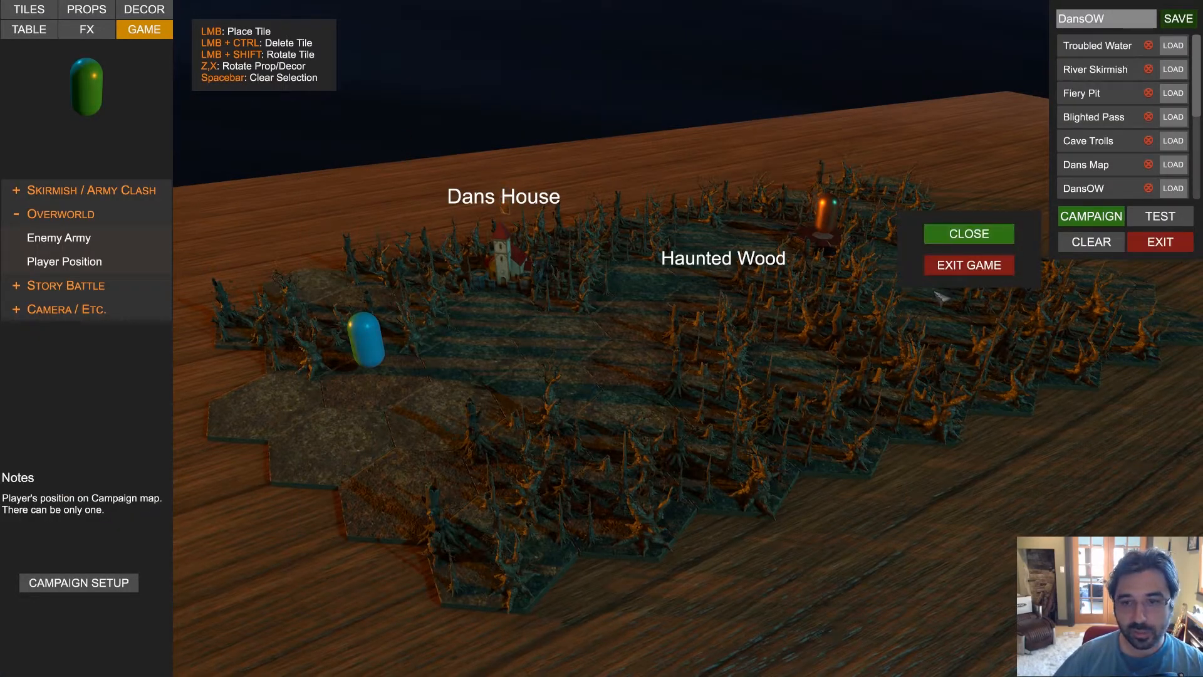
pyautogui.click(994, 268)
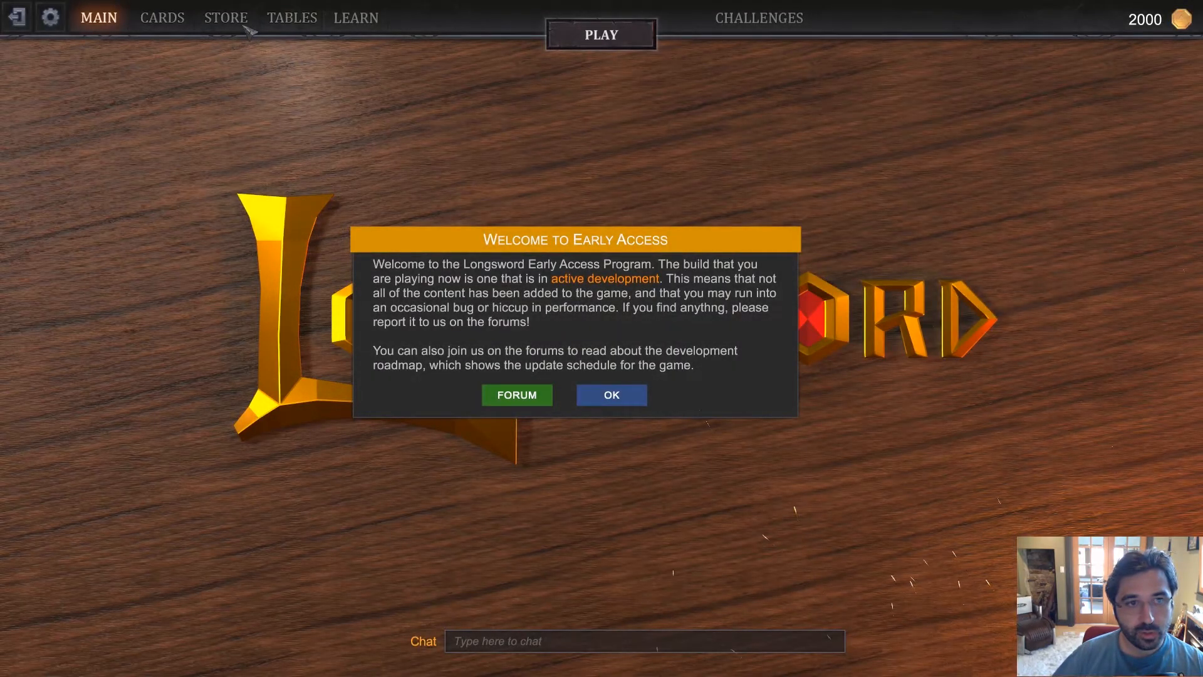
pyautogui.click(292, 17)
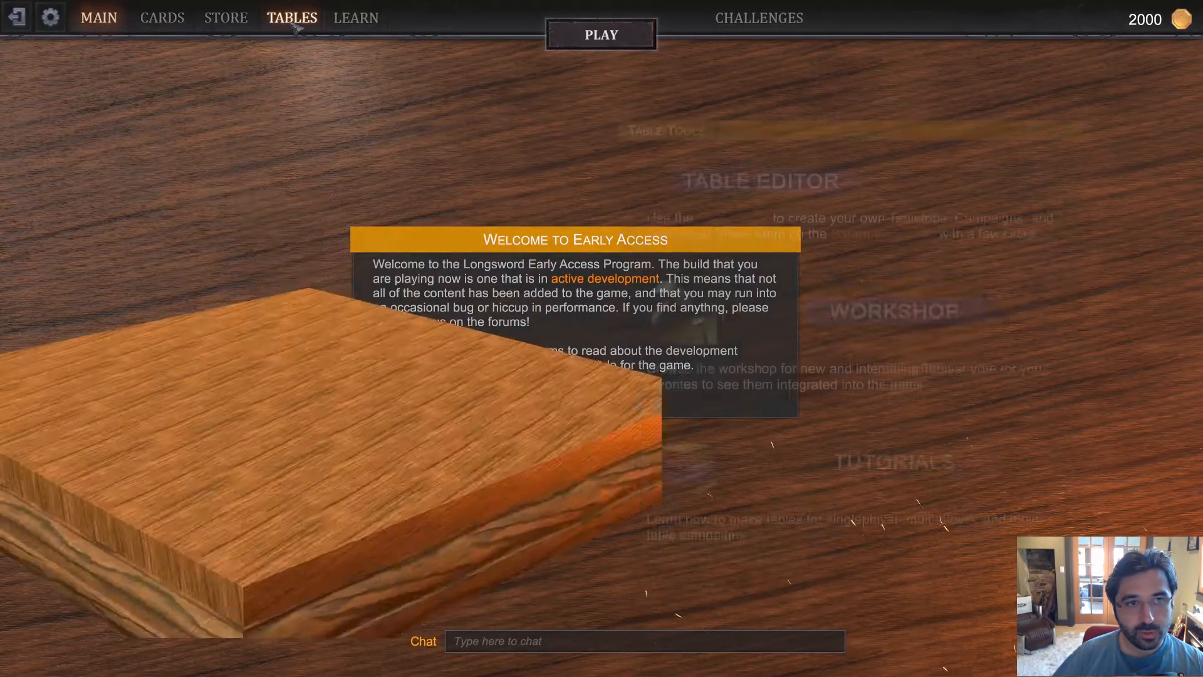
pyautogui.click(912, 316)
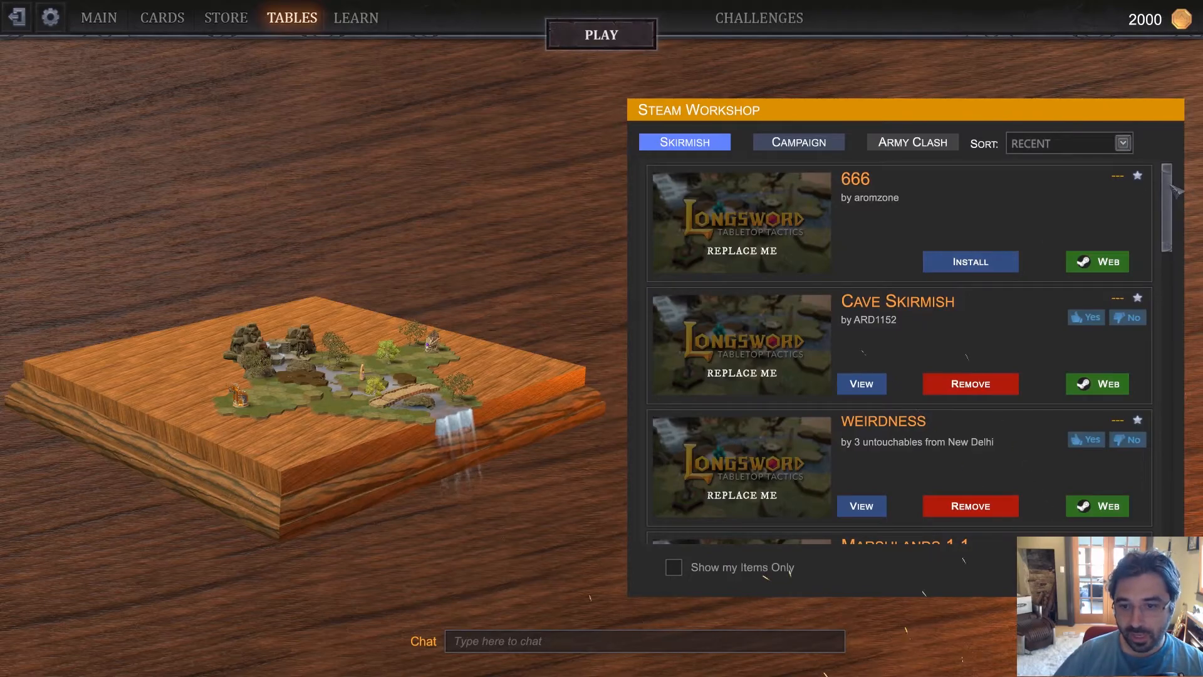
# Browse the Skirmish and Campaign entries in the Steam Workshop listing
pyautogui.scroll(-3, 1177, 191)
pyautogui.scroll(3, 1177, 191)
pyautogui.click(815, 144)
pyautogui.scroll(-2, 852, 153)
pyautogui.scroll(2, 859, 154)
pyautogui.click(826, 148)
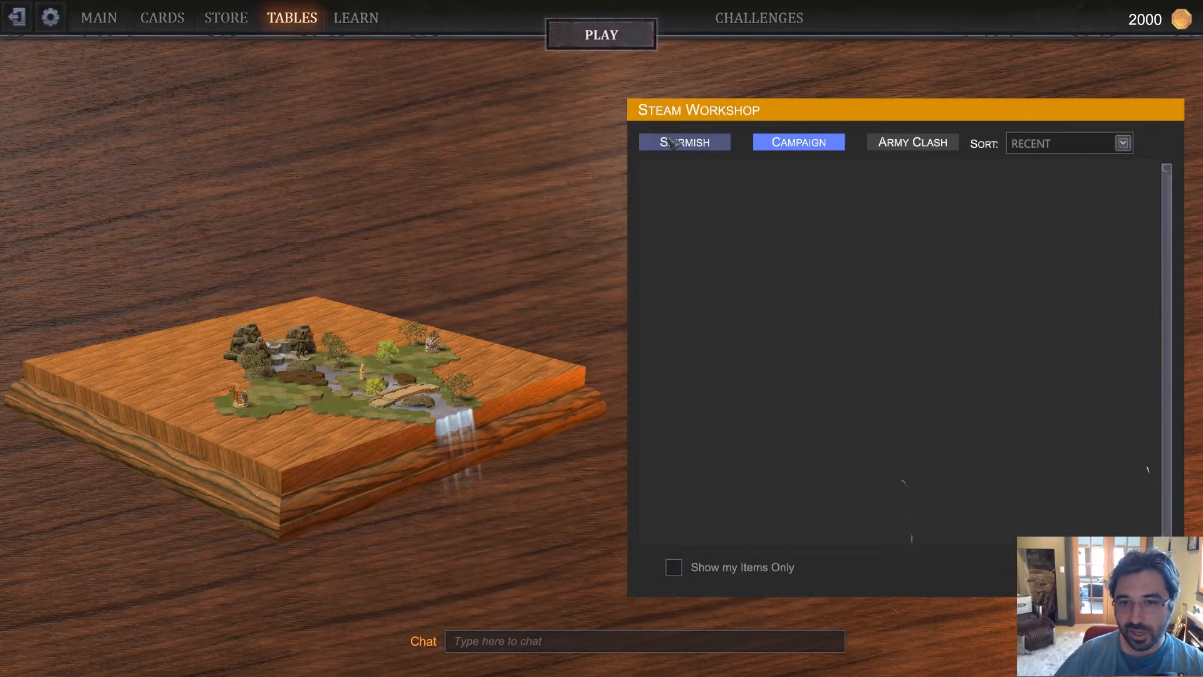
# Switch the Steam Workshop listing between Skirmish and Campaign, and look through the Campaign entries from Campfi to New
pyautogui.click(713, 144)
pyautogui.click(780, 143)
pyautogui.click(780, 144)
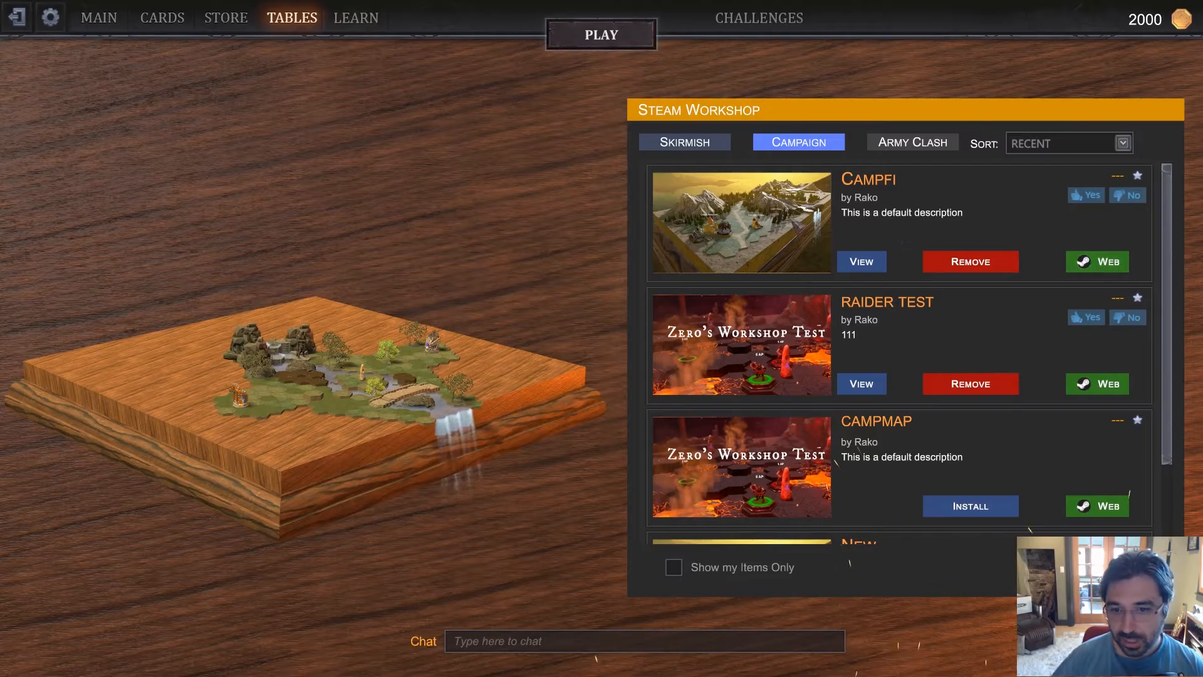
pyautogui.scroll(-3, 865, 464)
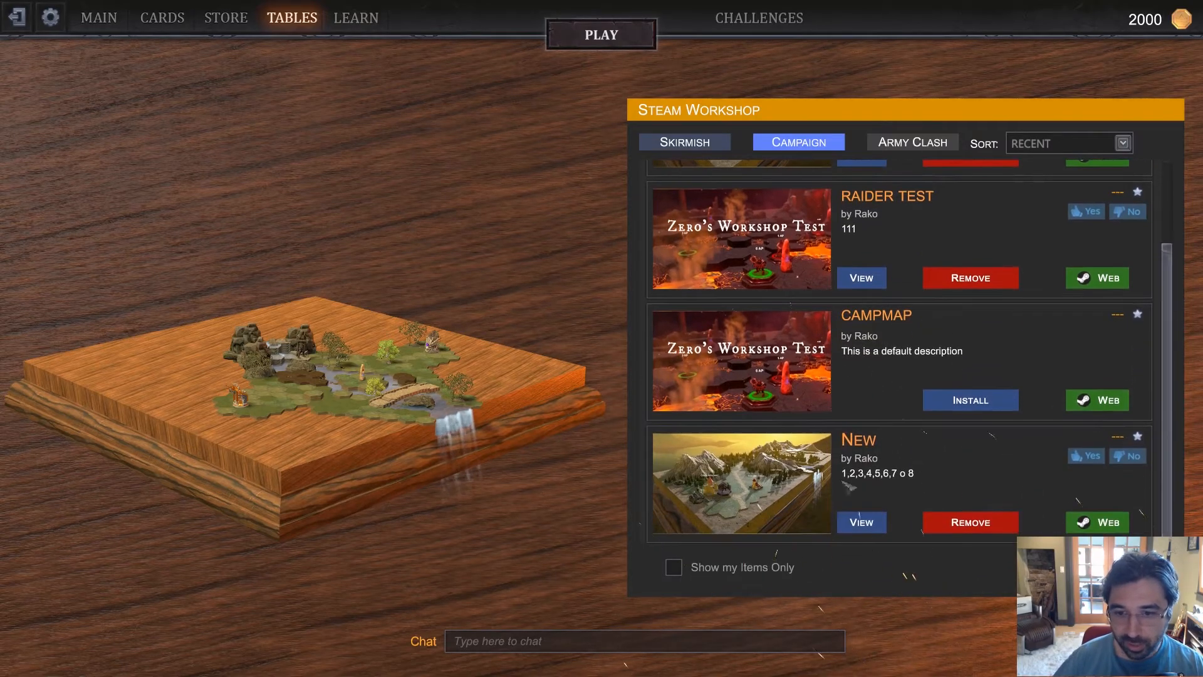
pyautogui.scroll(3, 782, 446)
# Look through the Skirmish entries in the Steam Workshop listing down to Zombie Scene Test and return to the first entry
pyautogui.click(676, 149)
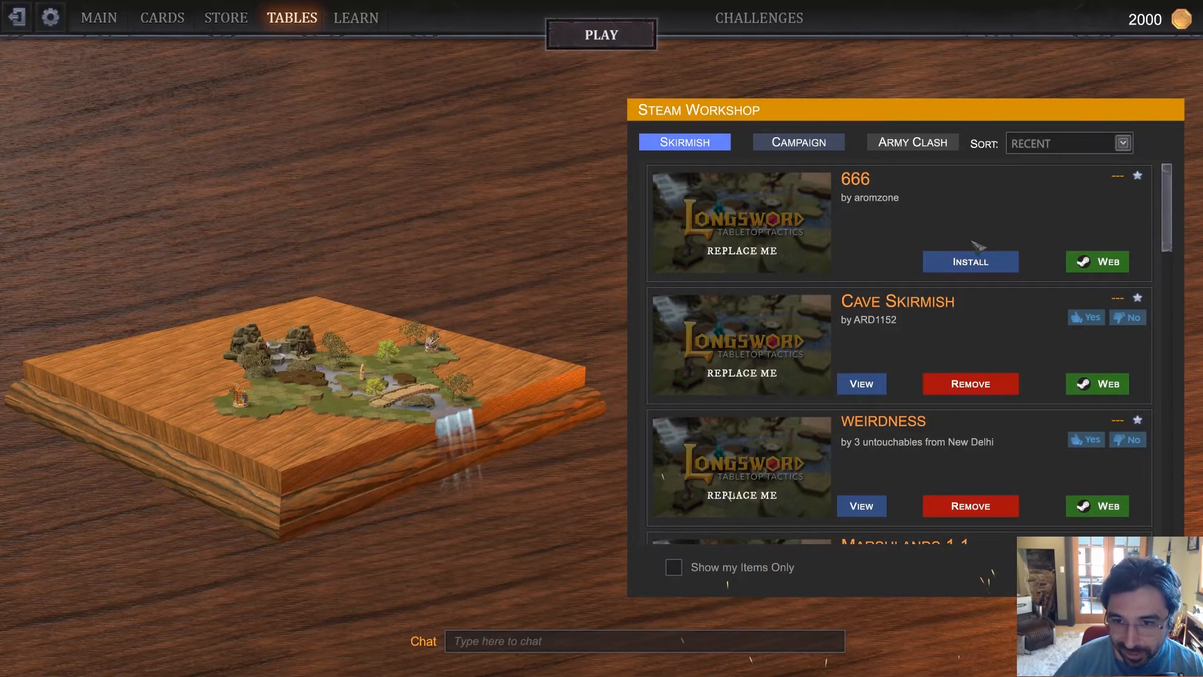
pyautogui.scroll(-10, 897, 376)
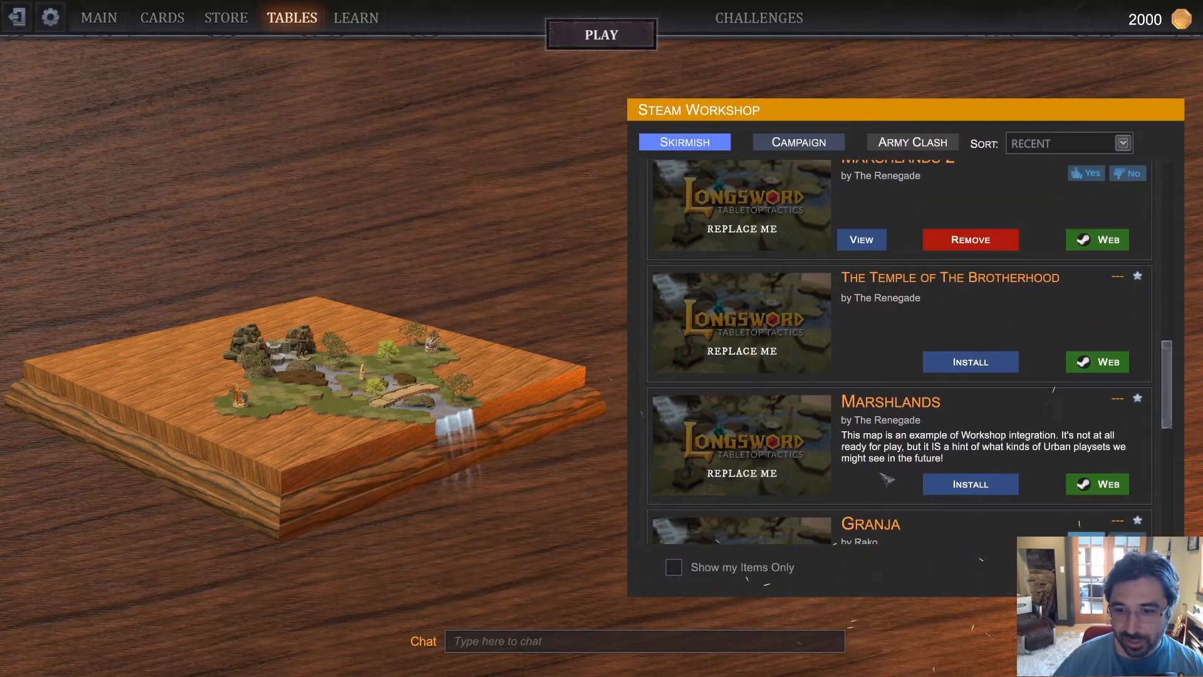
pyautogui.scroll(-5, 890, 477)
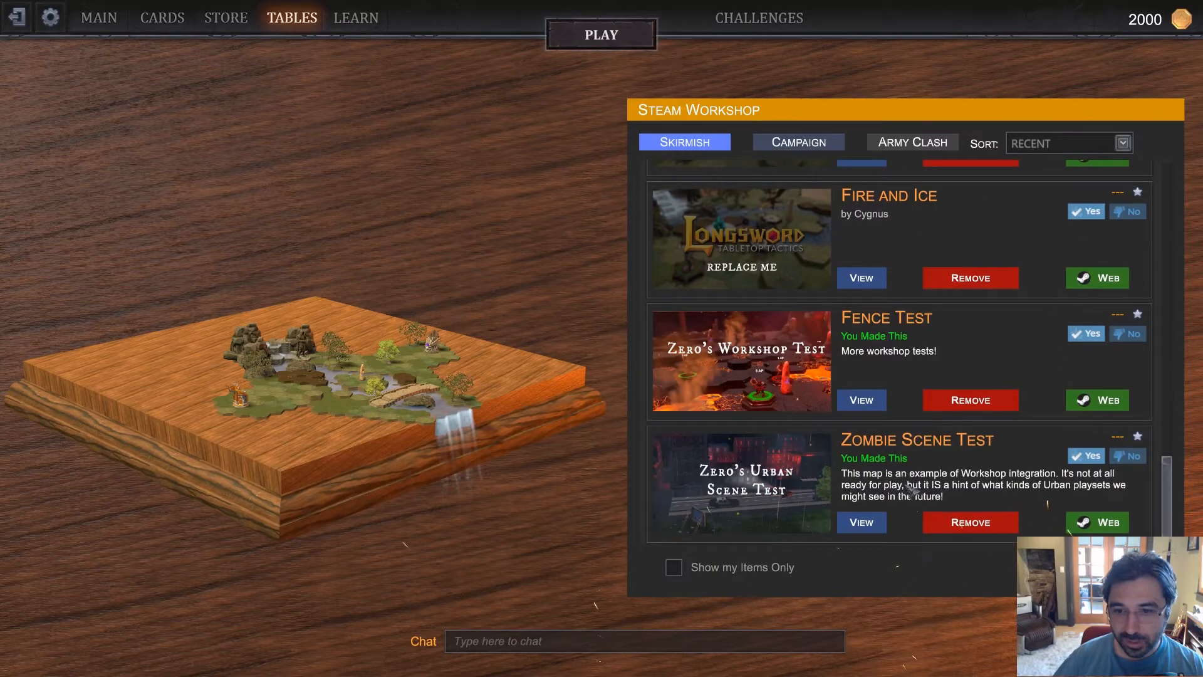
pyautogui.scroll(15, 905, 479)
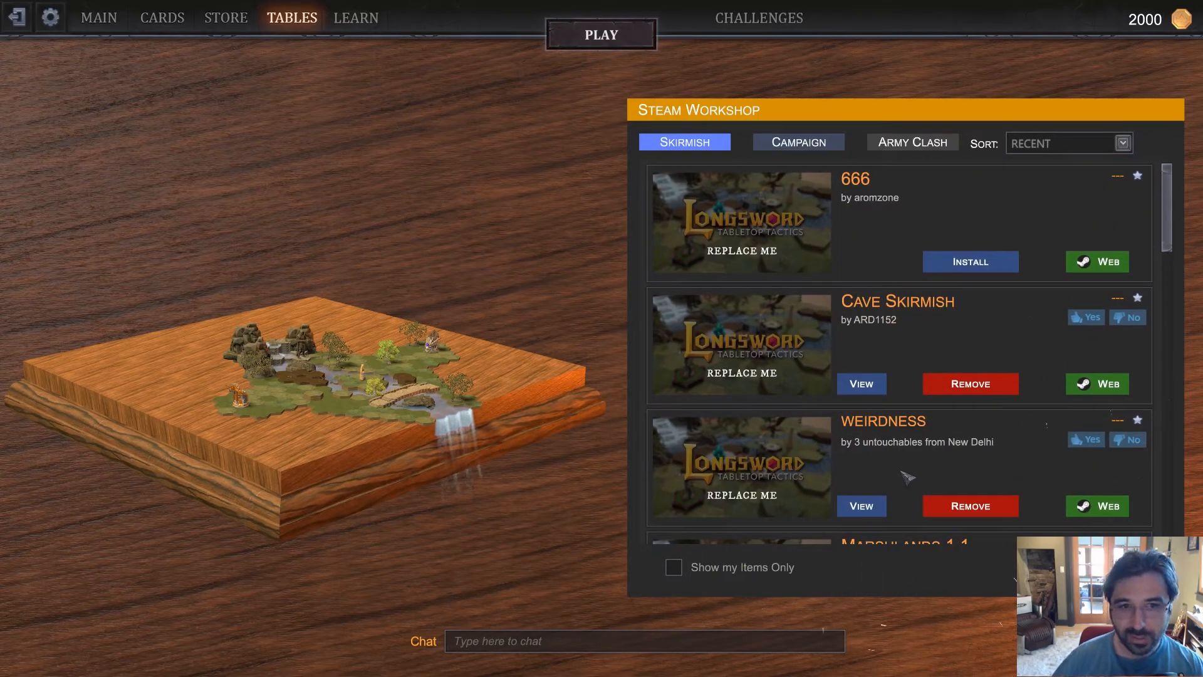
# Show the Campaign entries once more and close the Steam Workshop listing to return to Table Tools
pyautogui.click(802, 144)
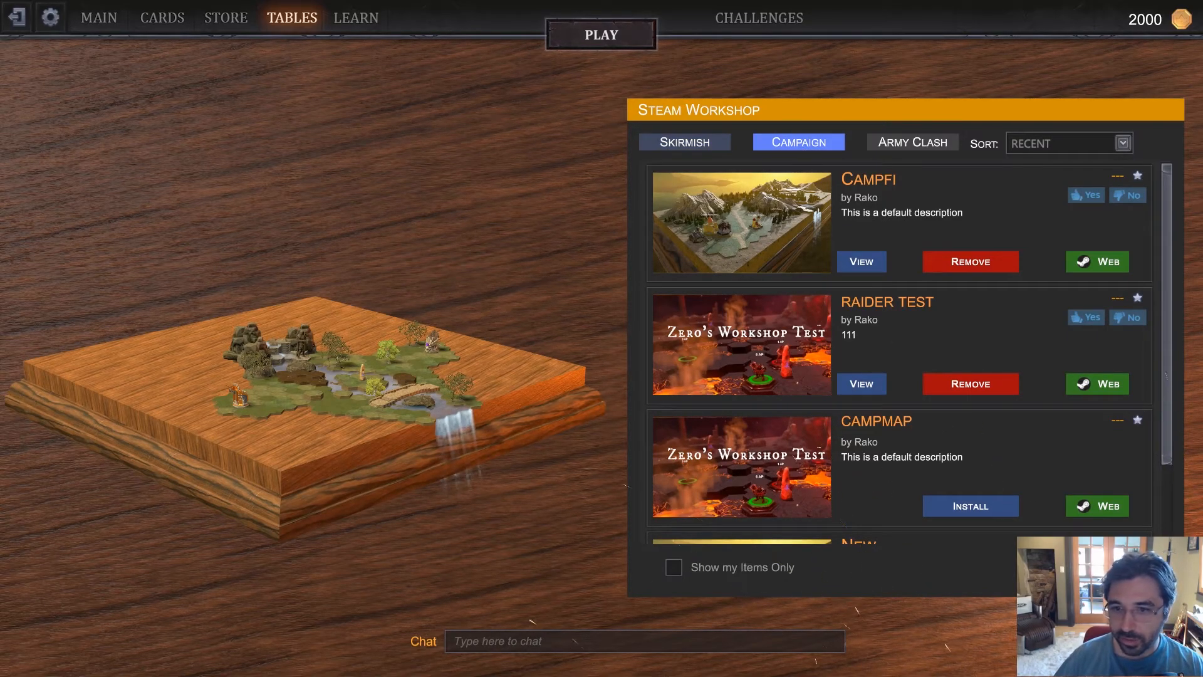
pyautogui.press('Escape')
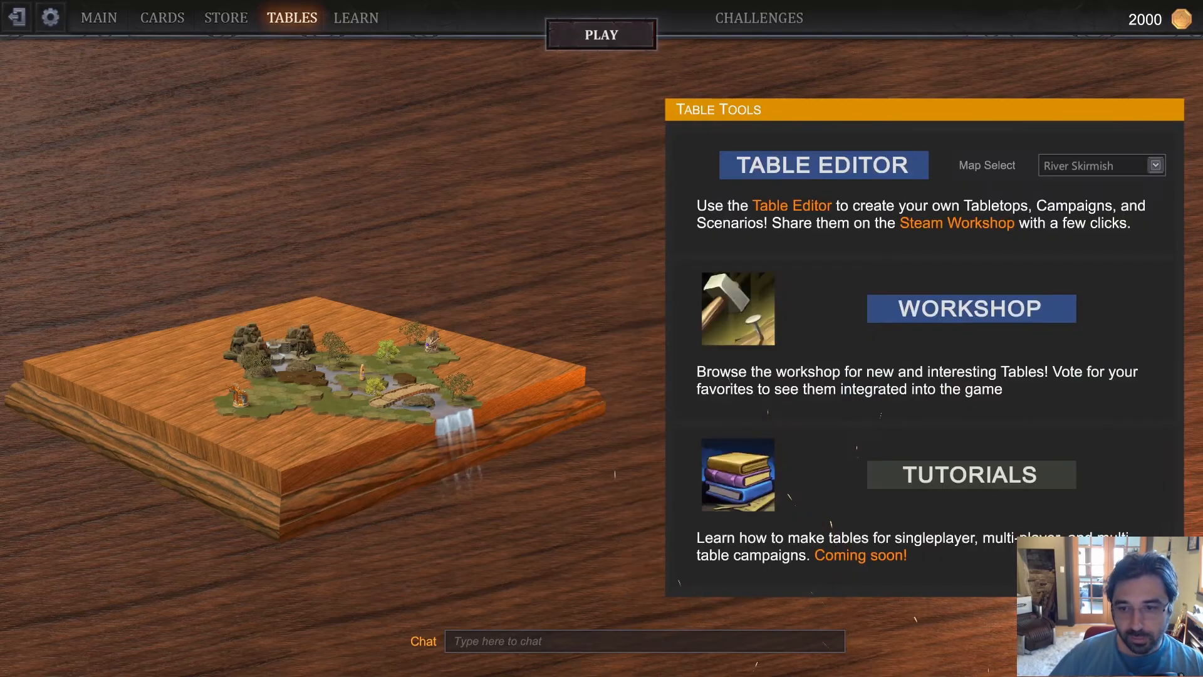
pyautogui.moveTo(596, 414); pyautogui.dragTo(368, 414)
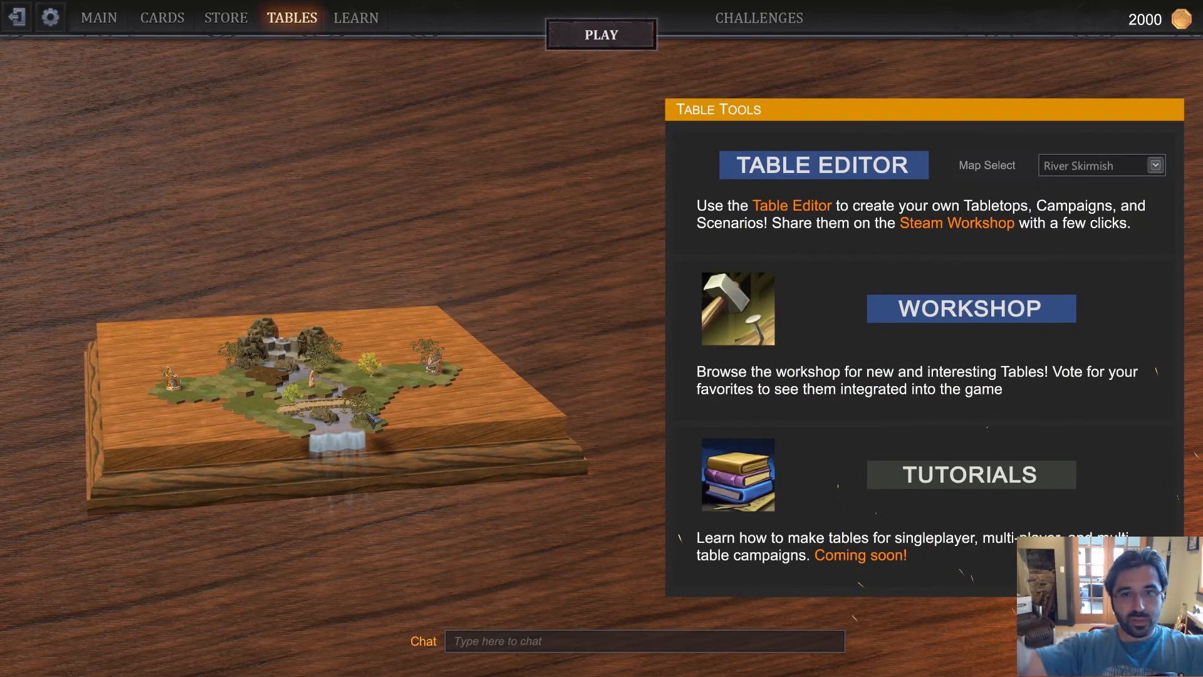